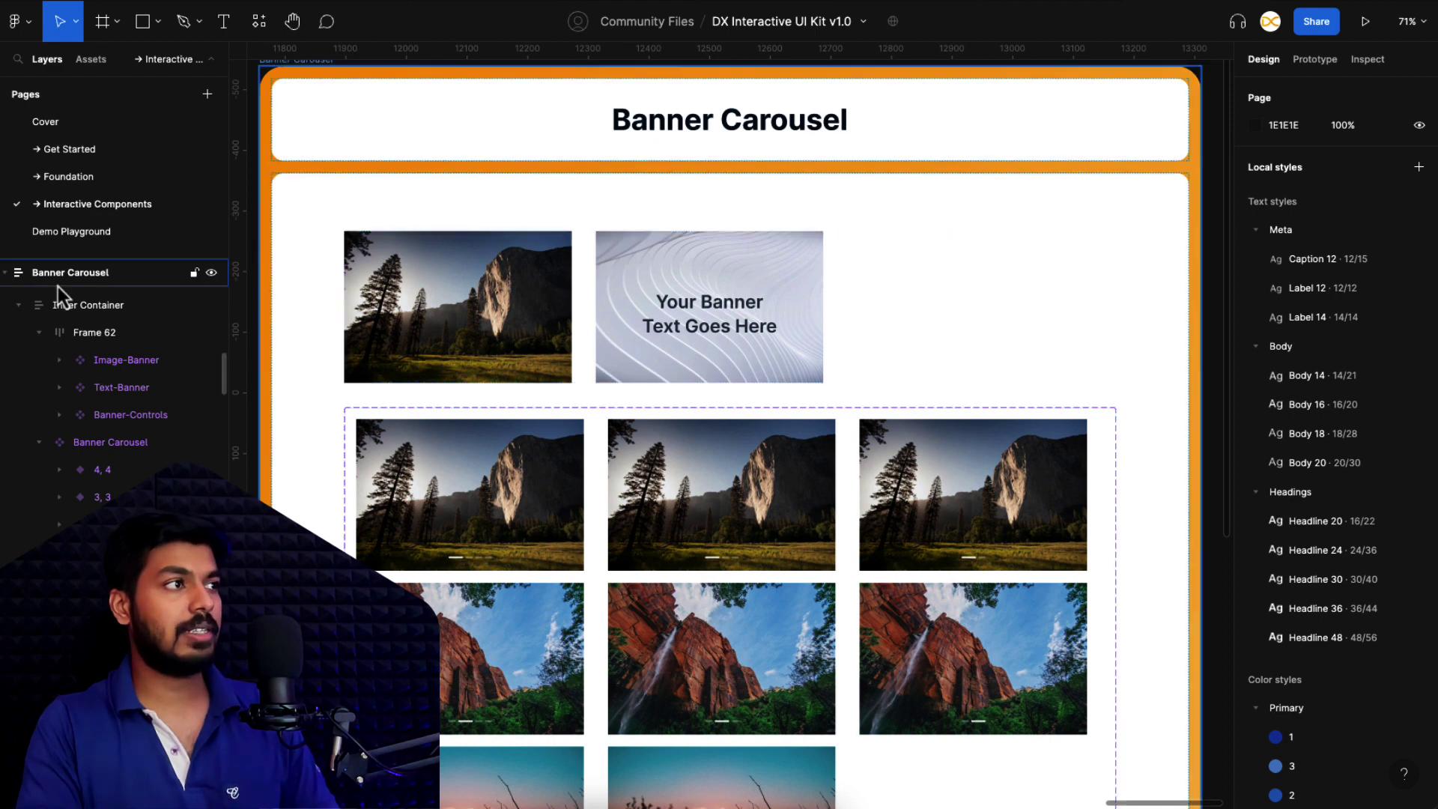
- Place the Banner Carousel component in the iPhone 8 - 1 frame on the Demo Playground page and set its number of banners to 3
key(Escape)
click(51, 240)
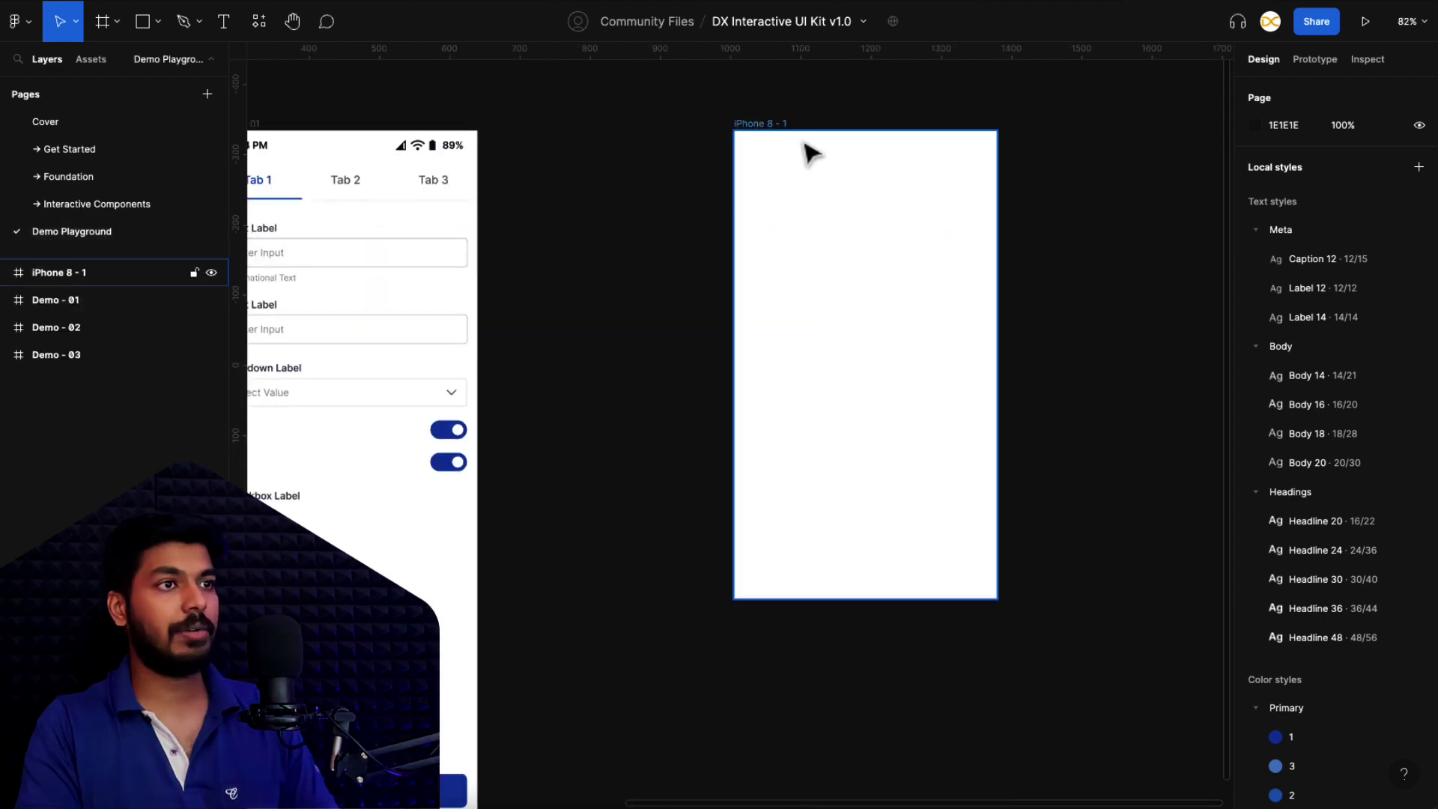
click(94, 61)
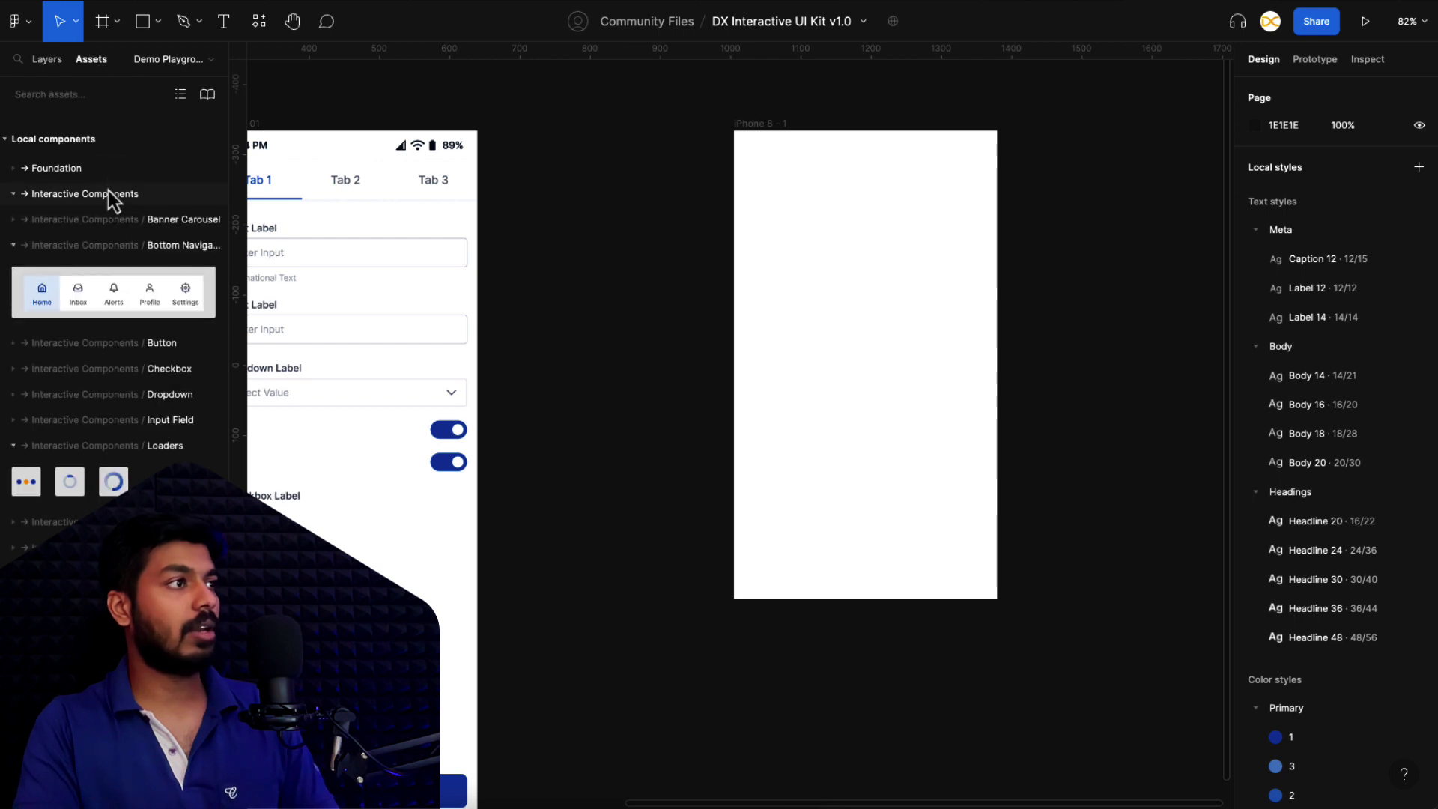
click(14, 220)
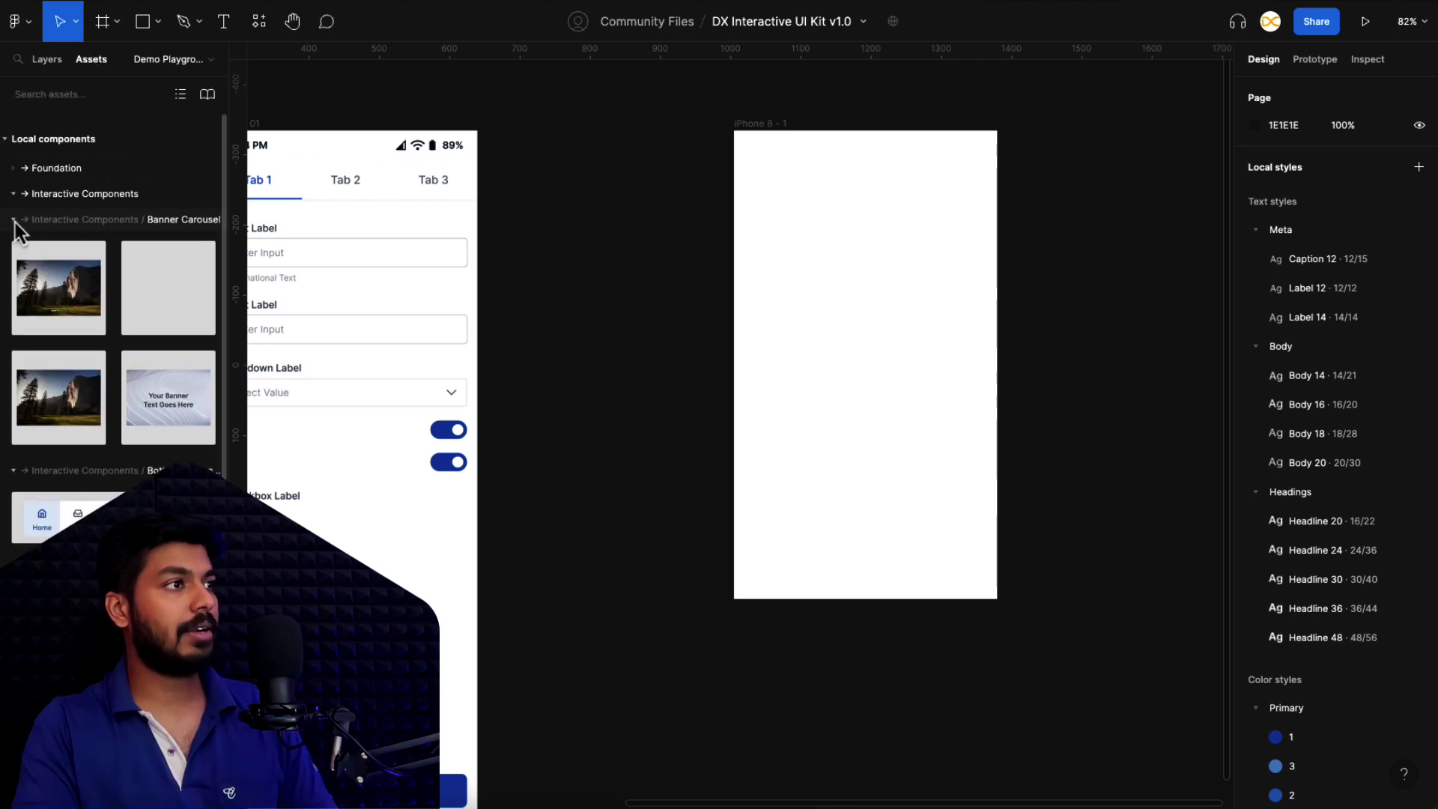
drag(46, 291, 880, 279)
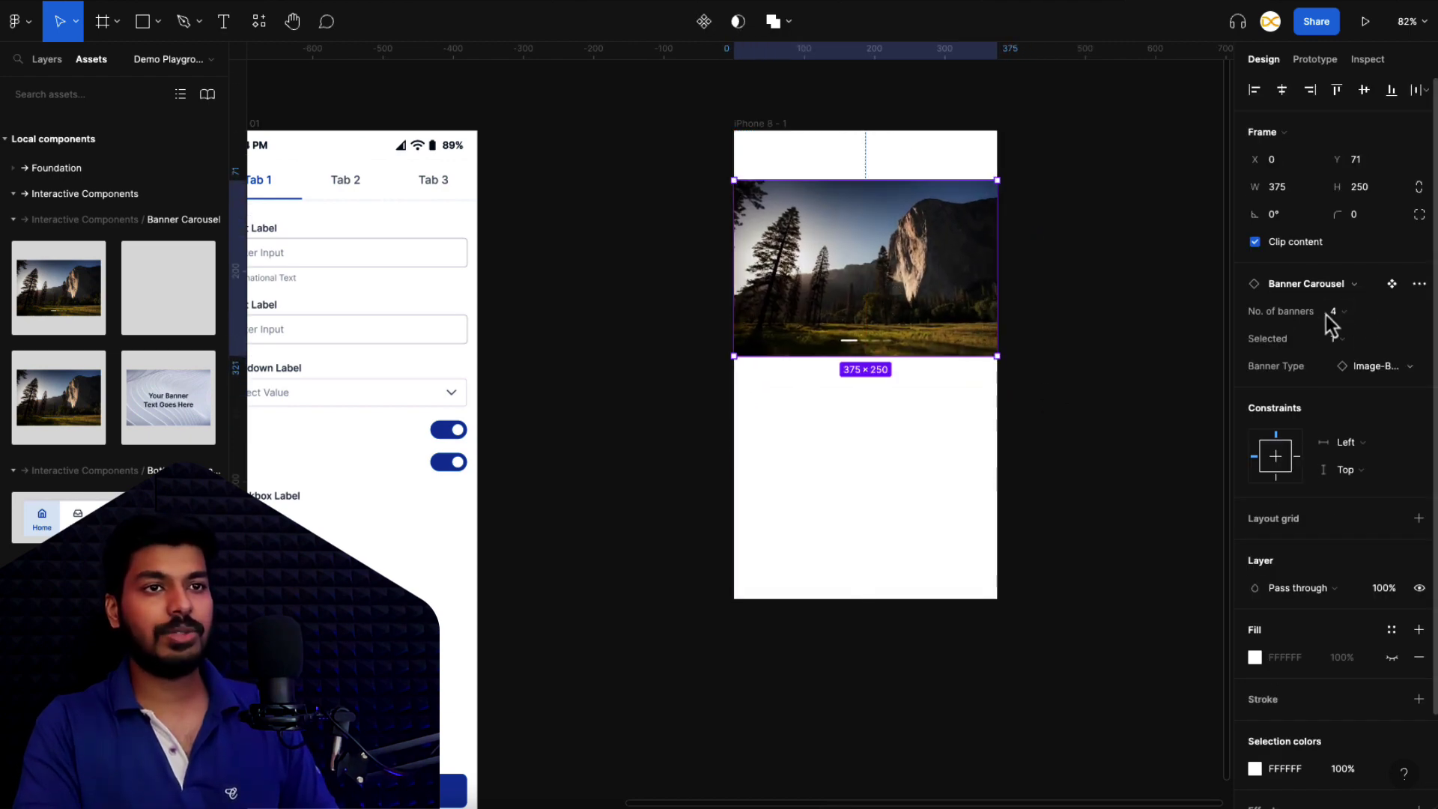
click(1349, 320)
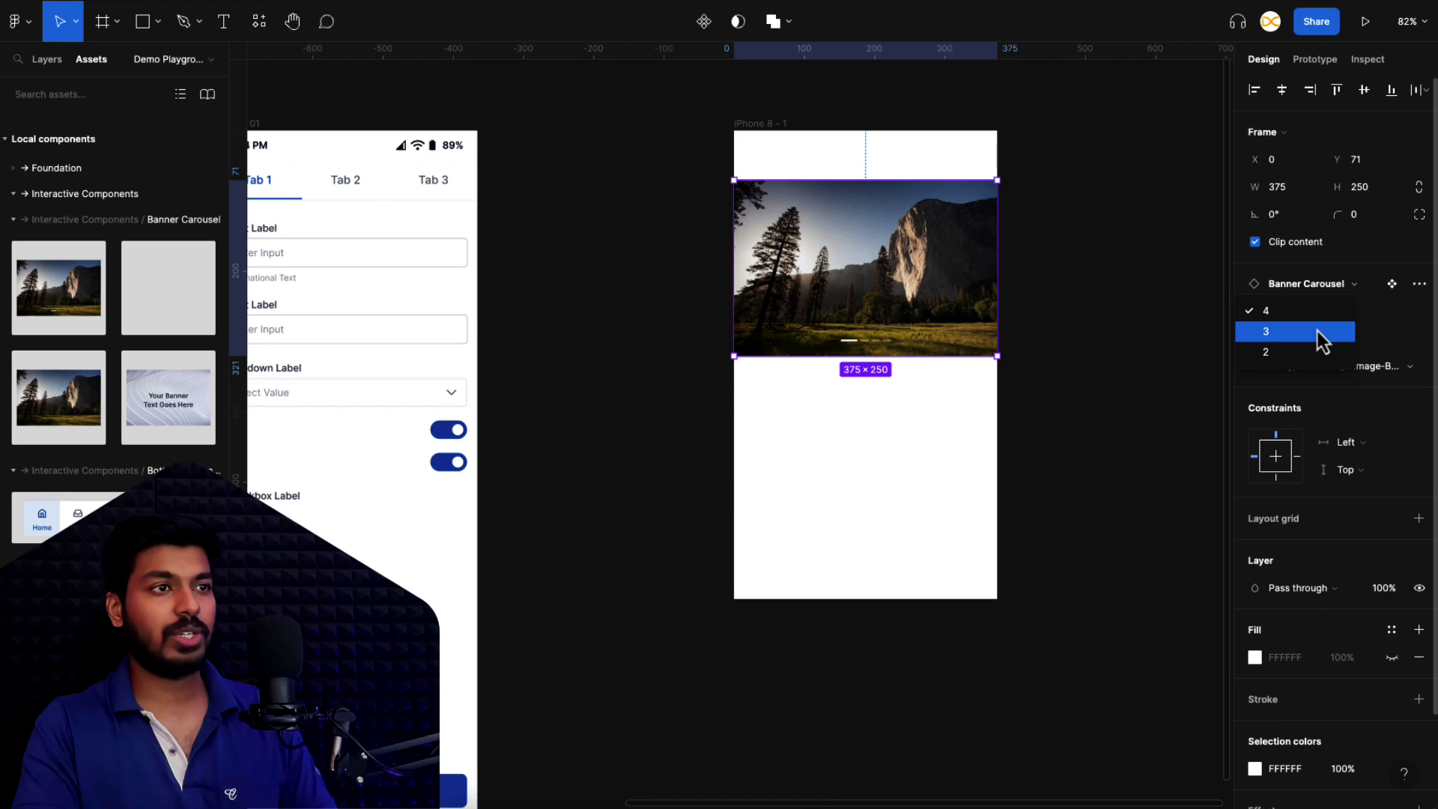
click(1318, 331)
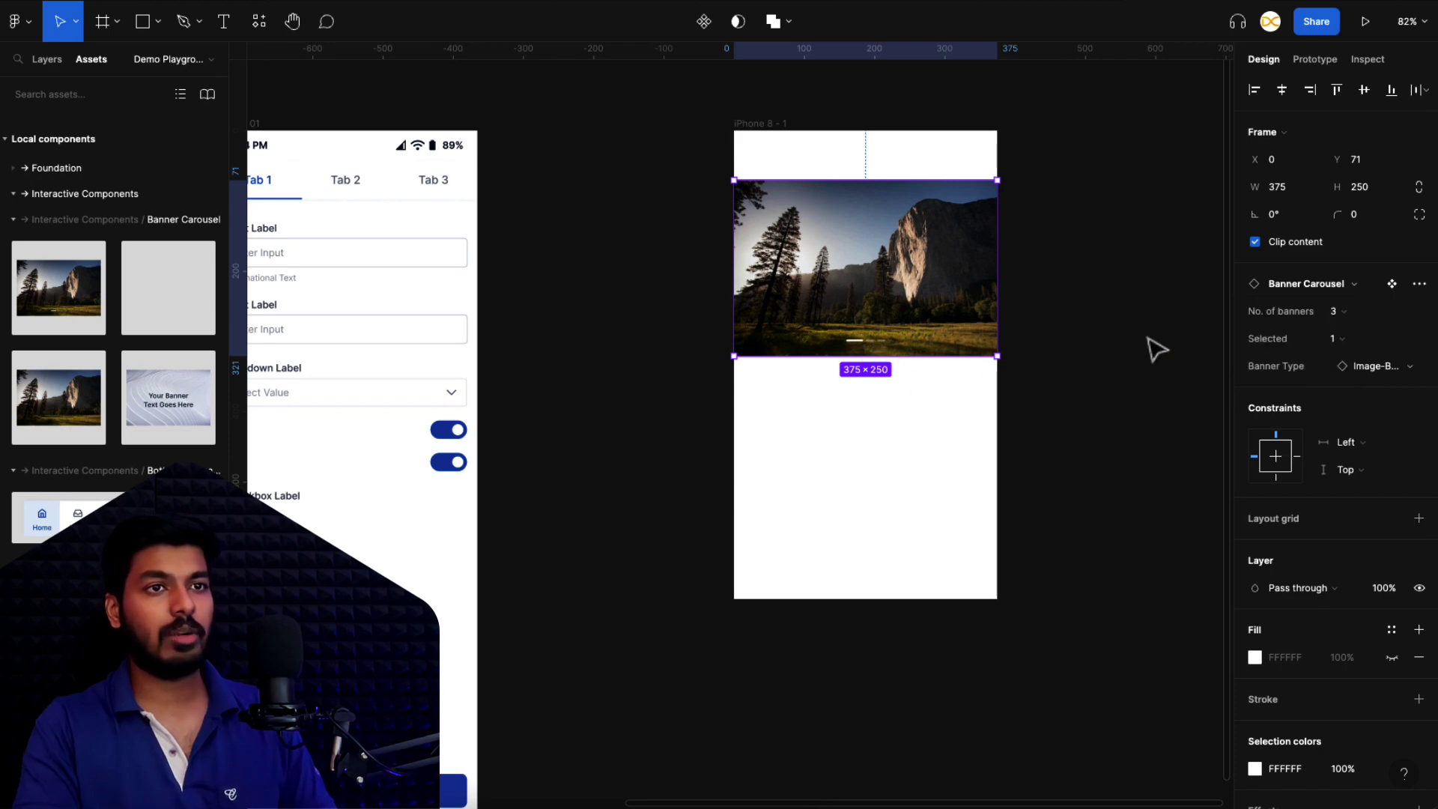
- Try banner 2 as the carousel's selected banner, and return the selection to banner 1
click(1340, 342)
click(1309, 367)
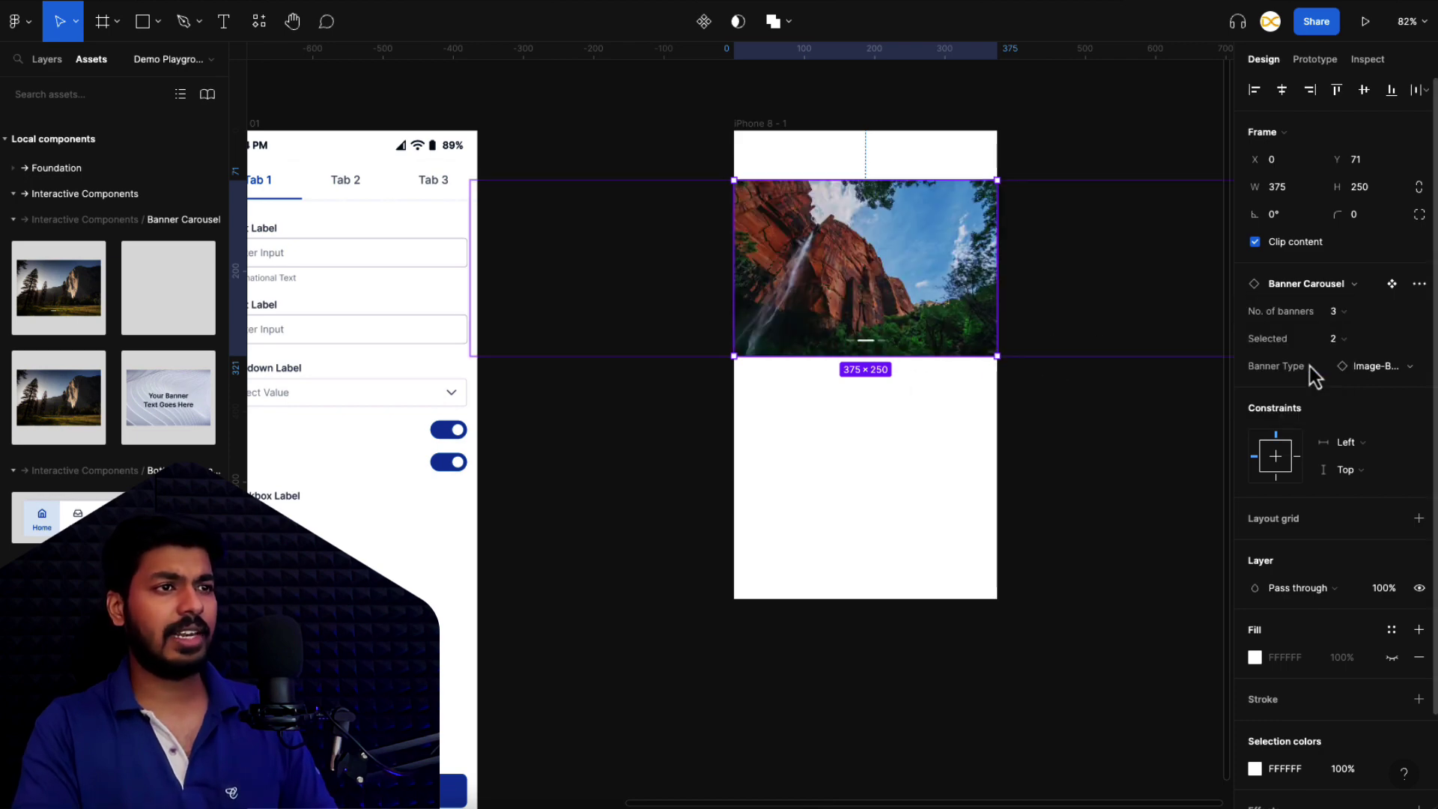
click(1342, 343)
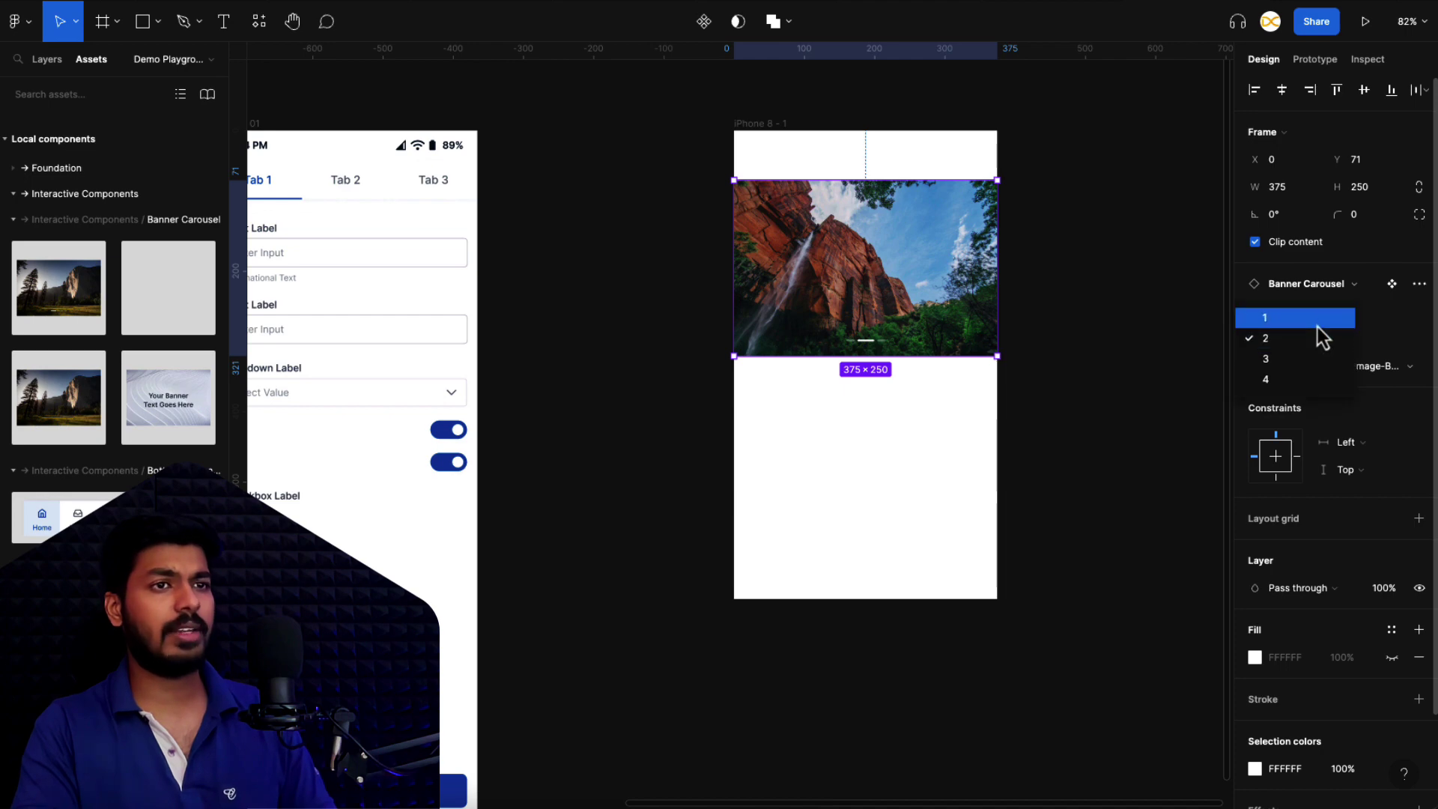
click(1318, 319)
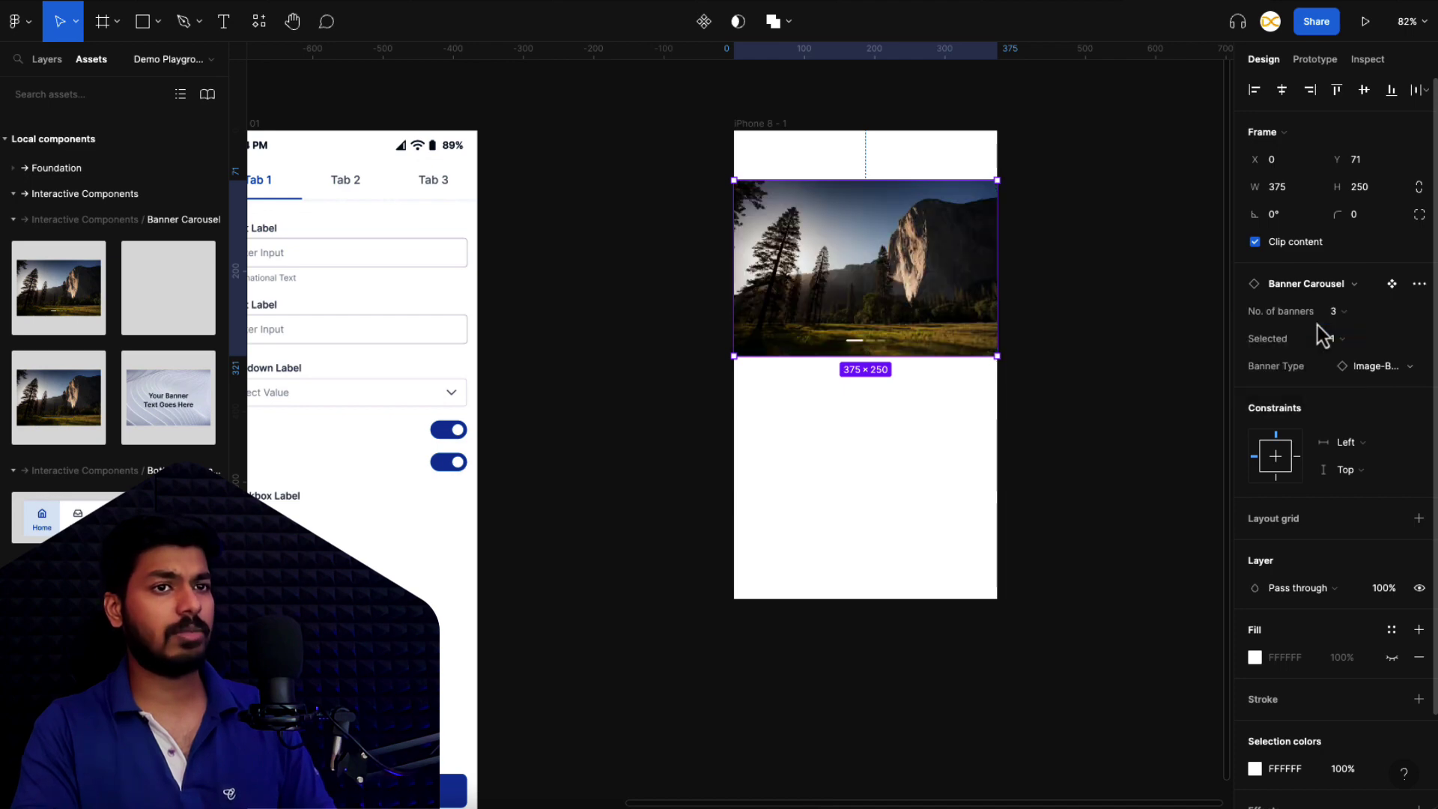
- Try the Text-Banner type on the carousel, and restore the Image-Banner type
click(1394, 369)
click(1302, 496)
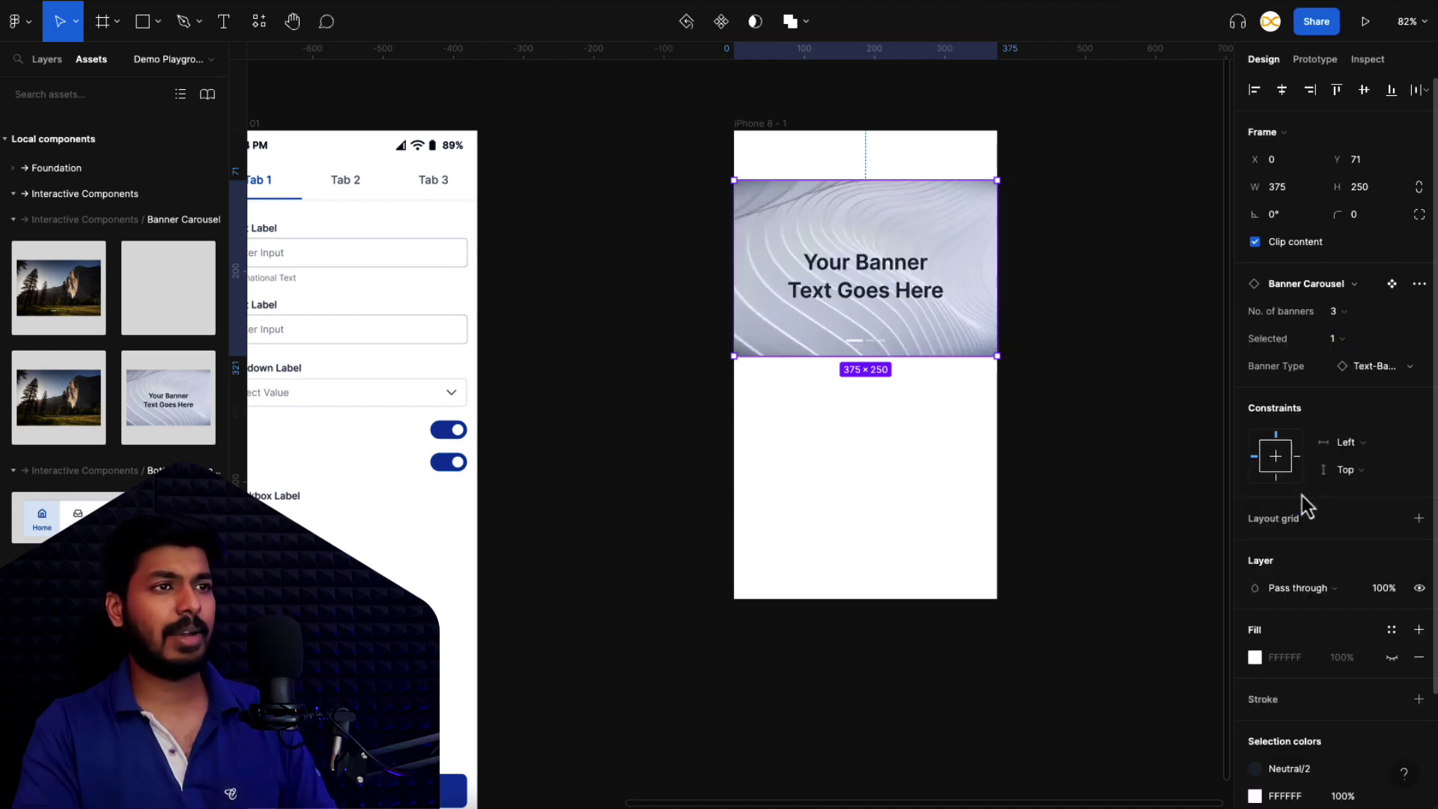
click(1387, 369)
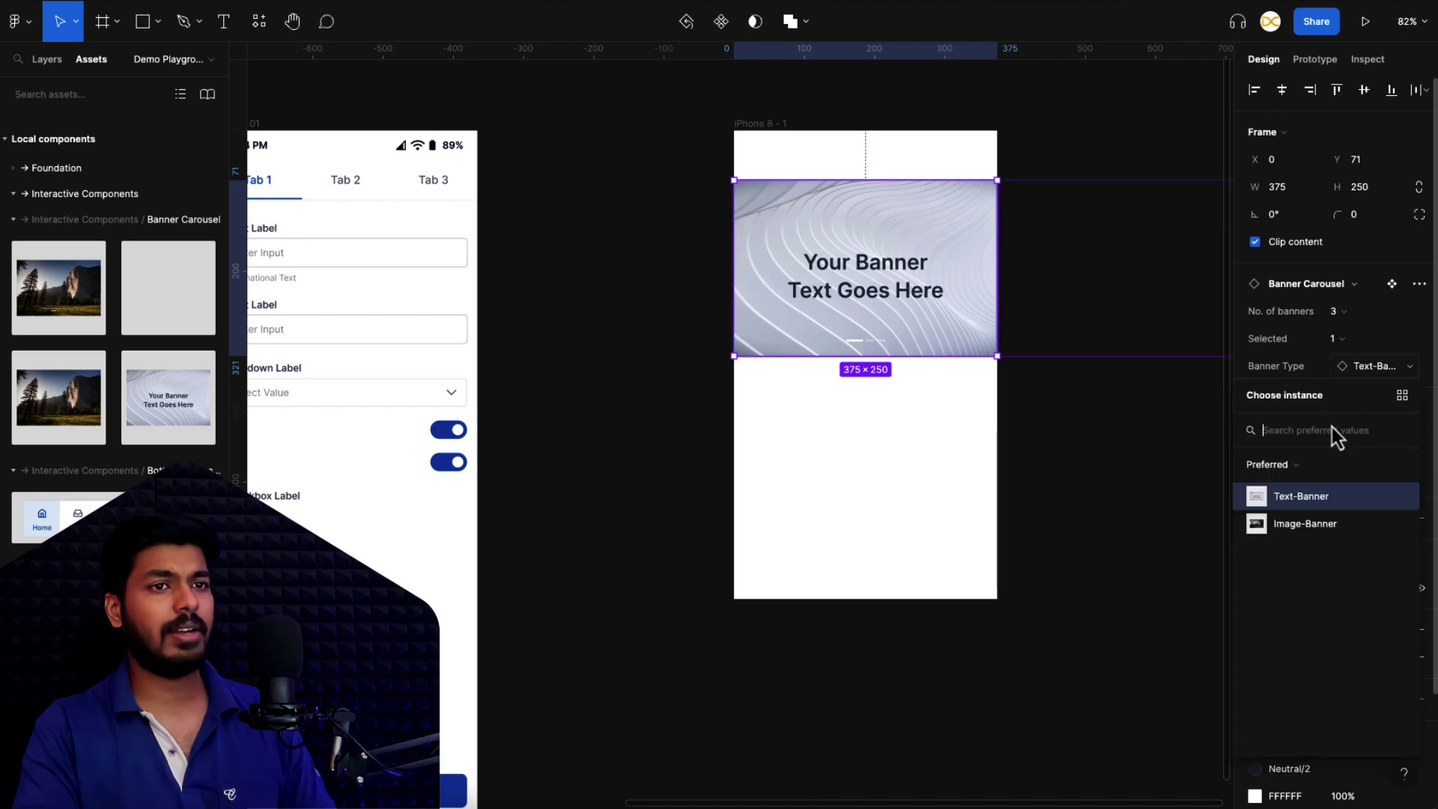
click(1251, 520)
click(1069, 383)
click(929, 328)
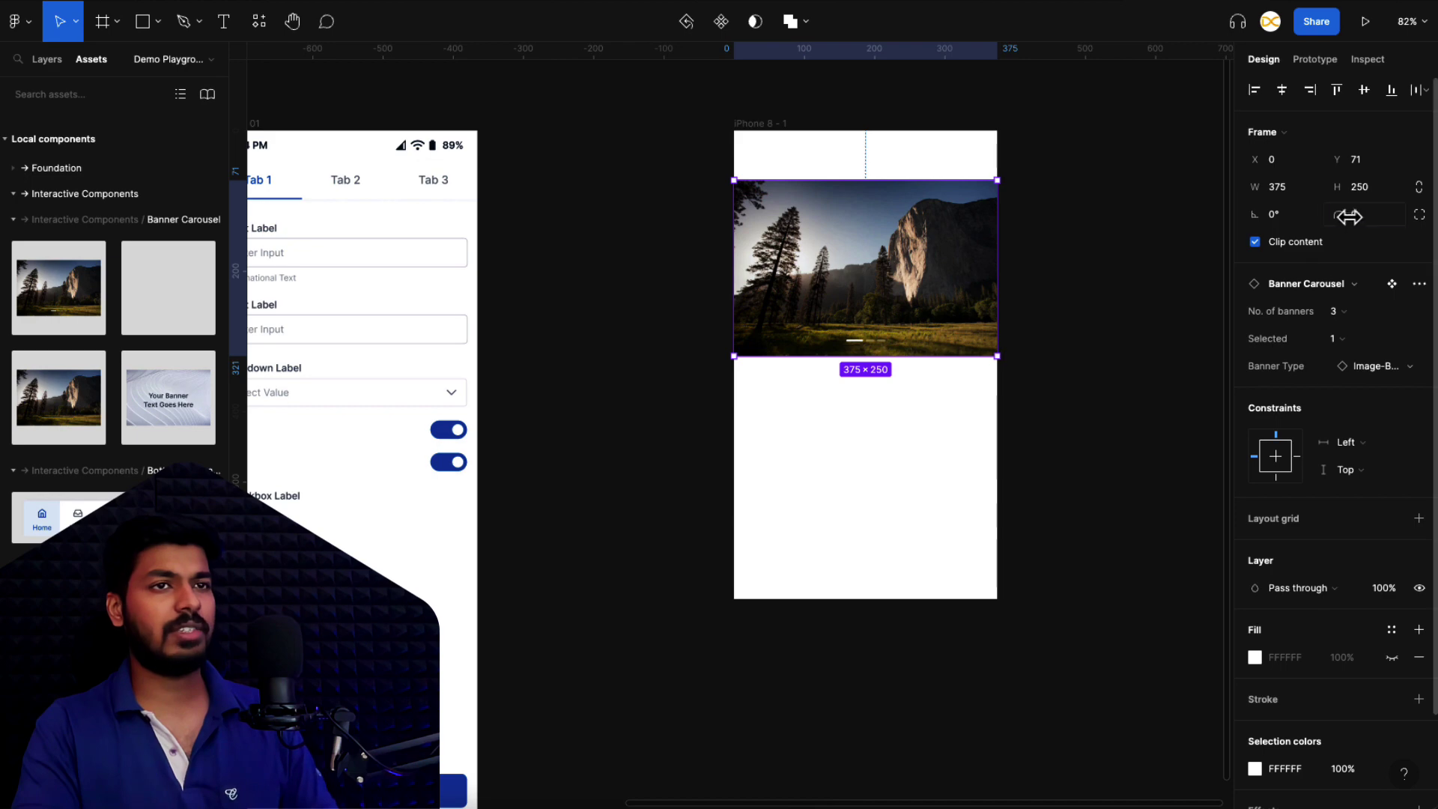
- Set the carousel's corner radius to 20 and shrink it slightly around its centre to leave margins inside the phone frame
click(1353, 216)
text(20)
key(Return)
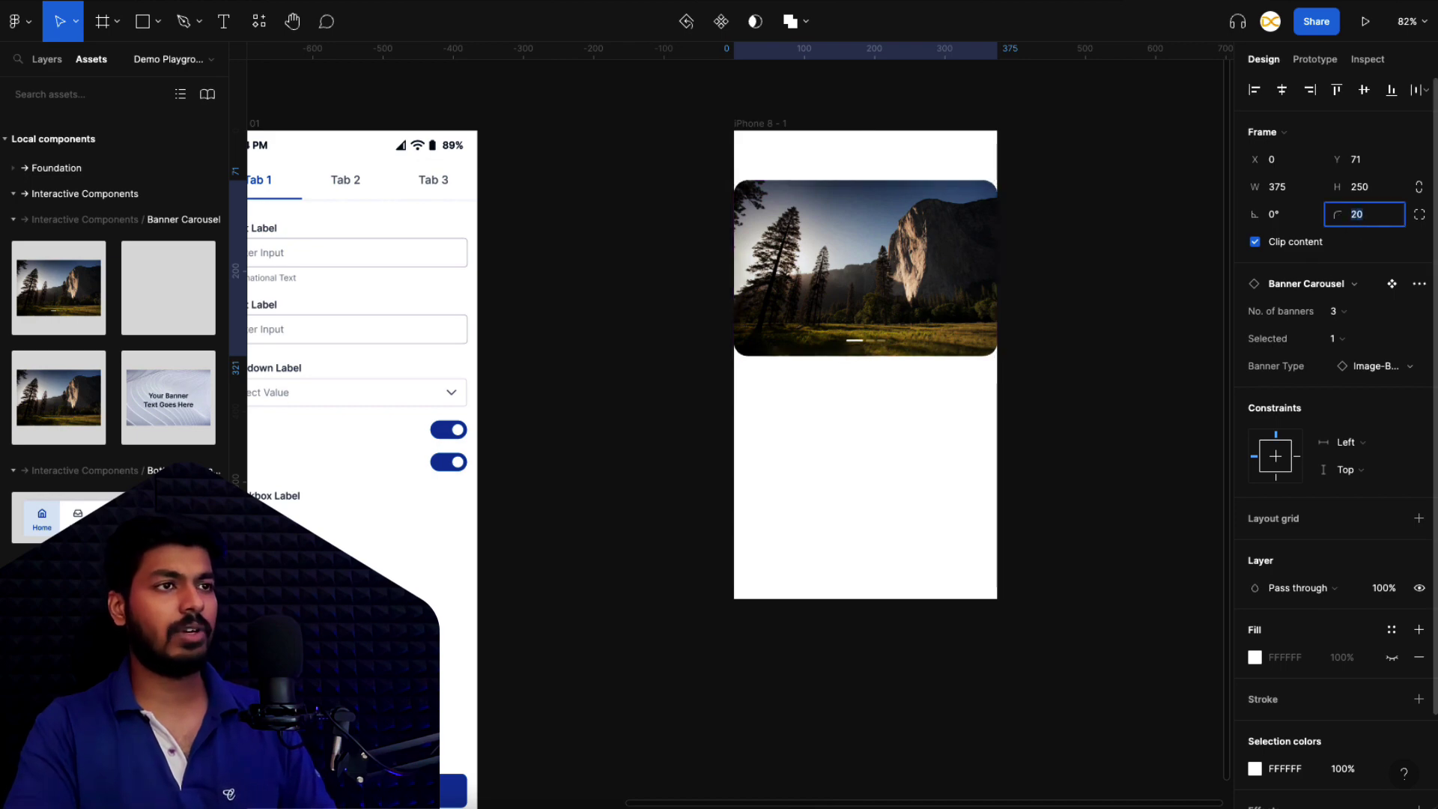
drag(997, 180, 983, 185)
click(1059, 193)
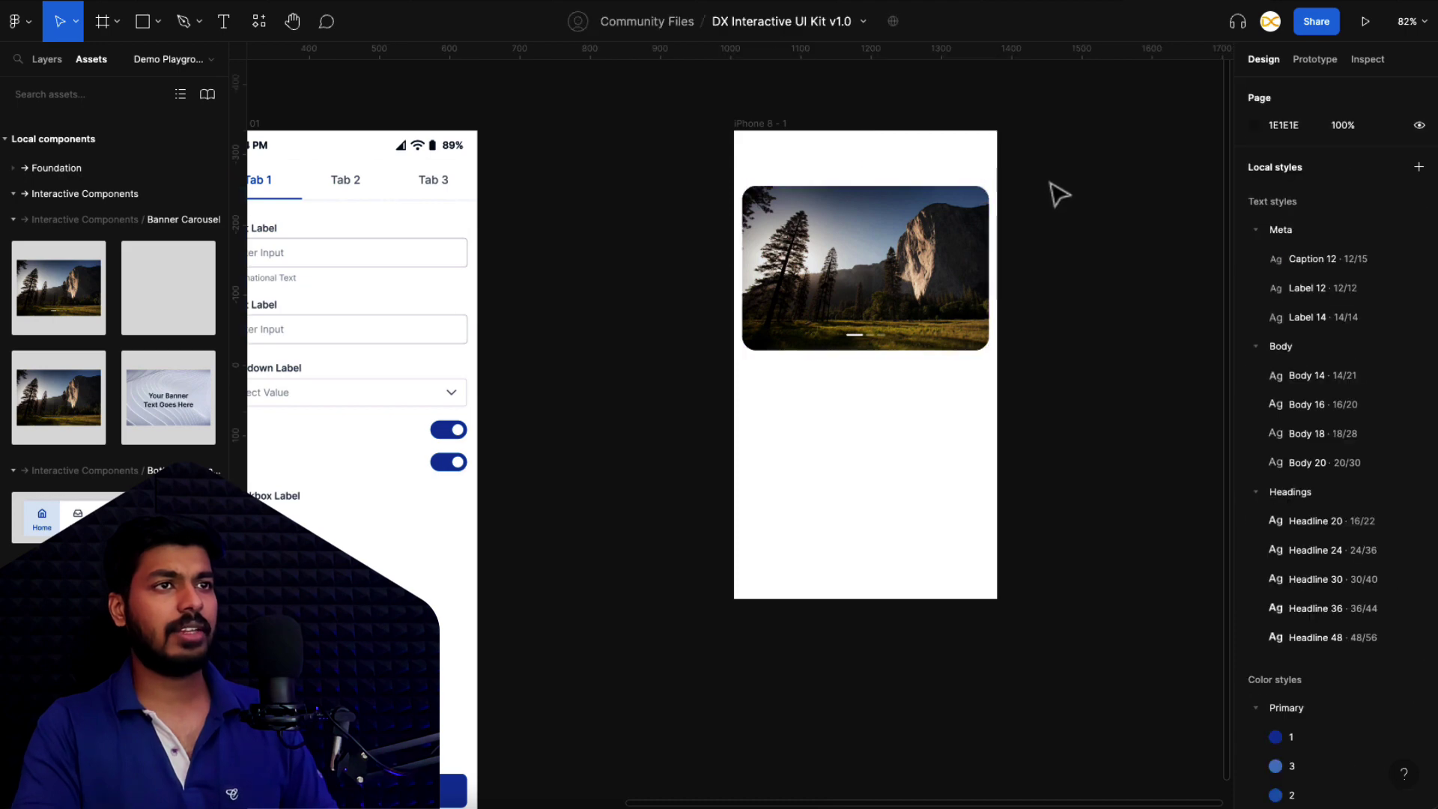
- Preview the iPhone 8 - 1 frame as a prototype and swipe through the carousel's banners
click(770, 125)
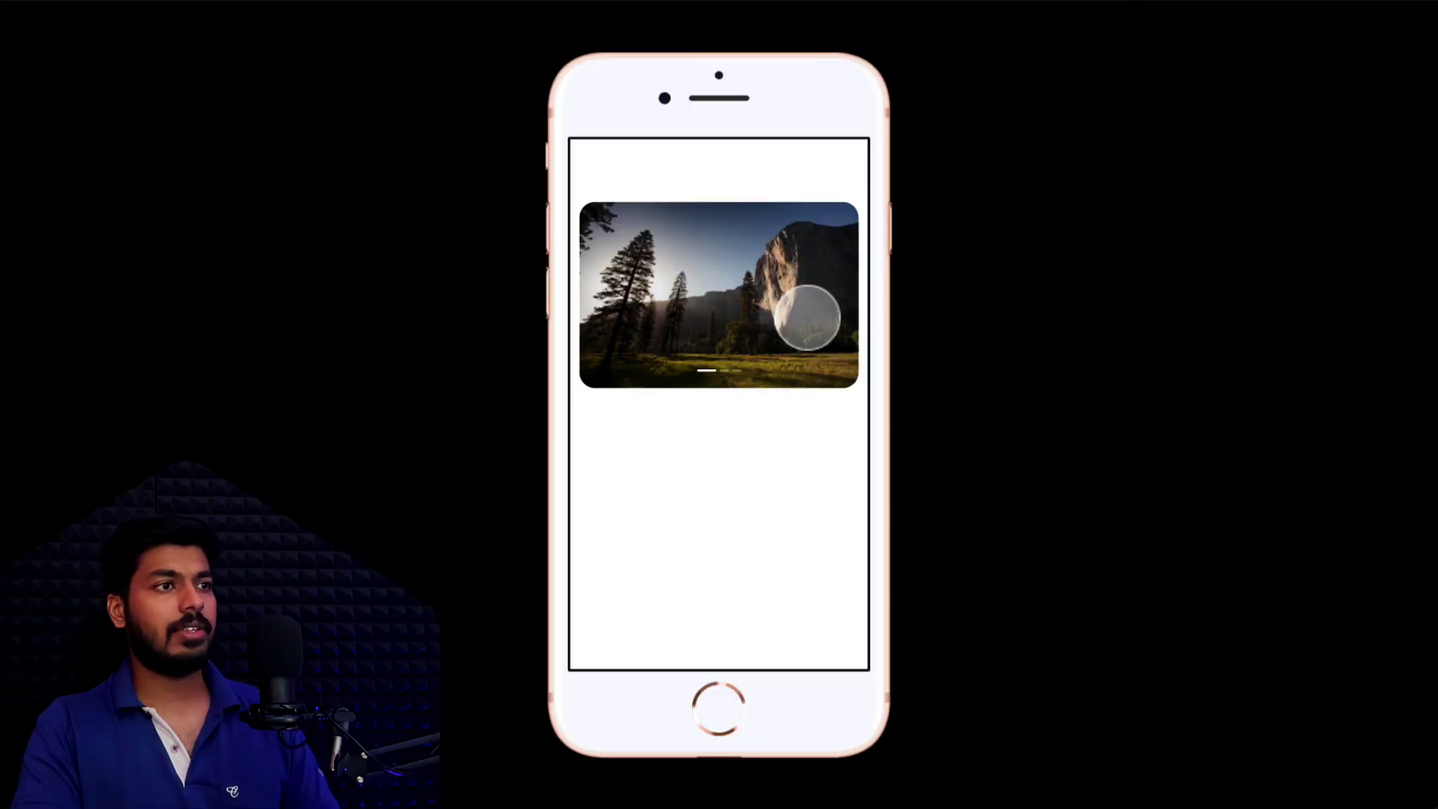
drag(809, 311, 712, 315)
drag(816, 312, 736, 315)
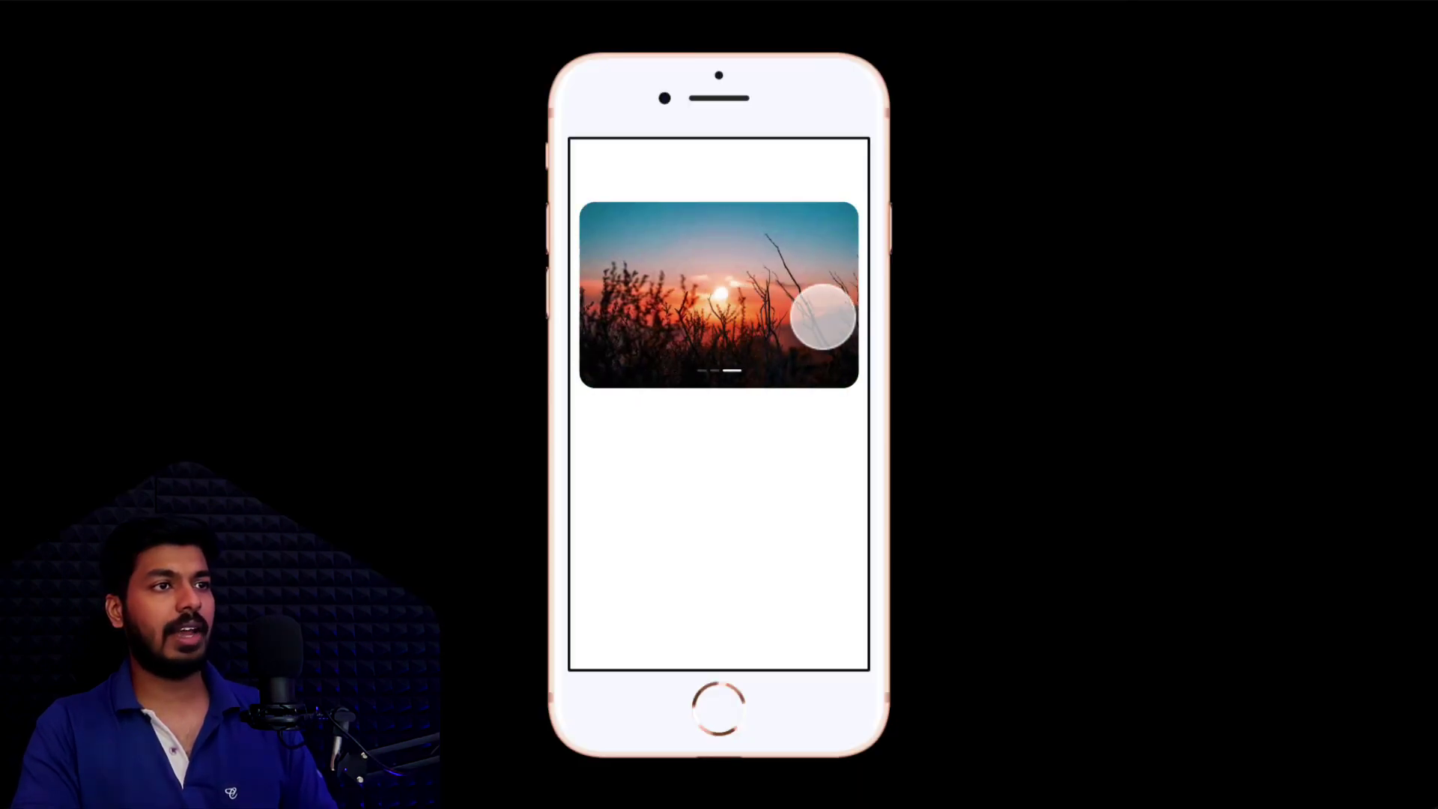
drag(824, 311, 727, 316)
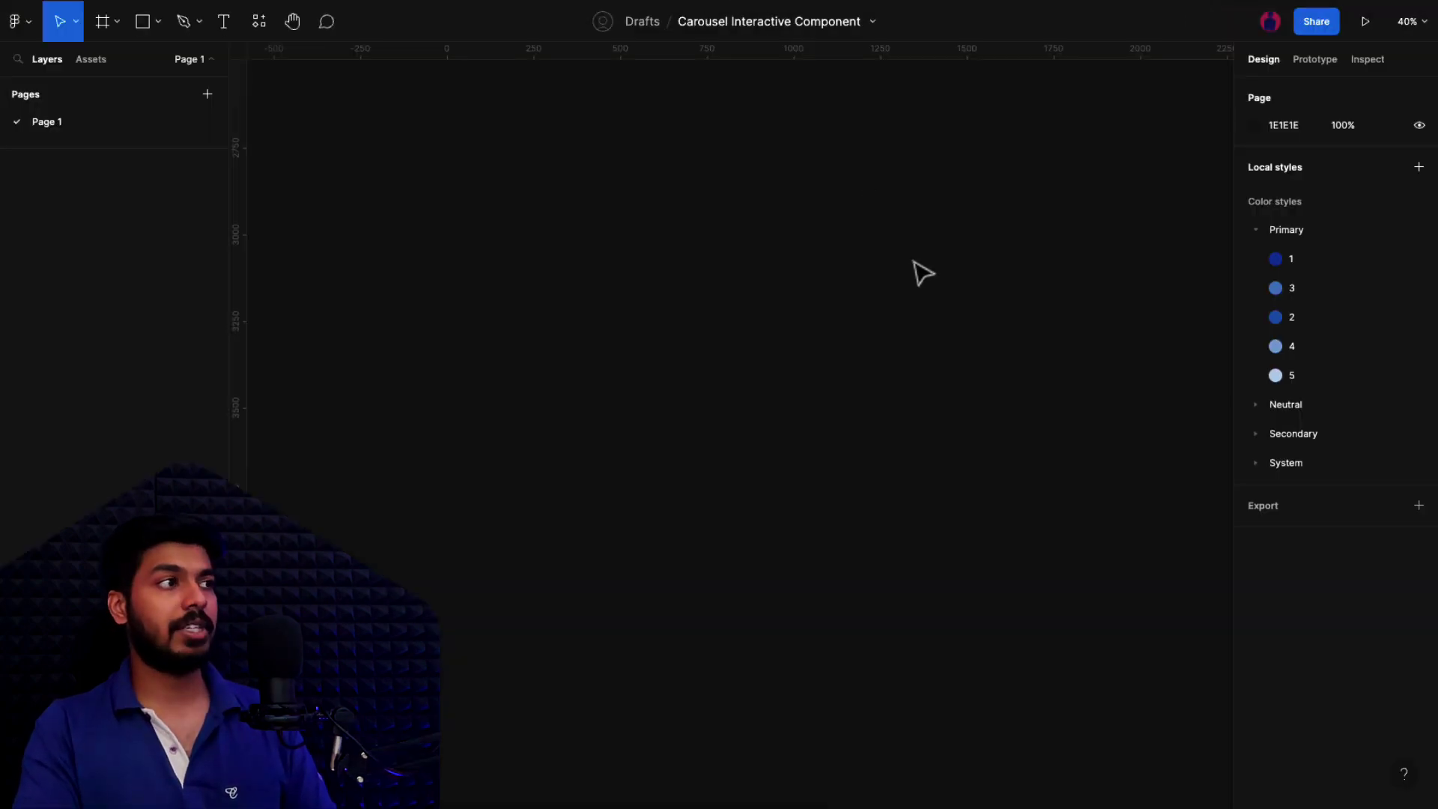
- Draw a large frame on the empty page of the Carousel Interactive Component file and paste the reference banner image near its upper edge
key(f)
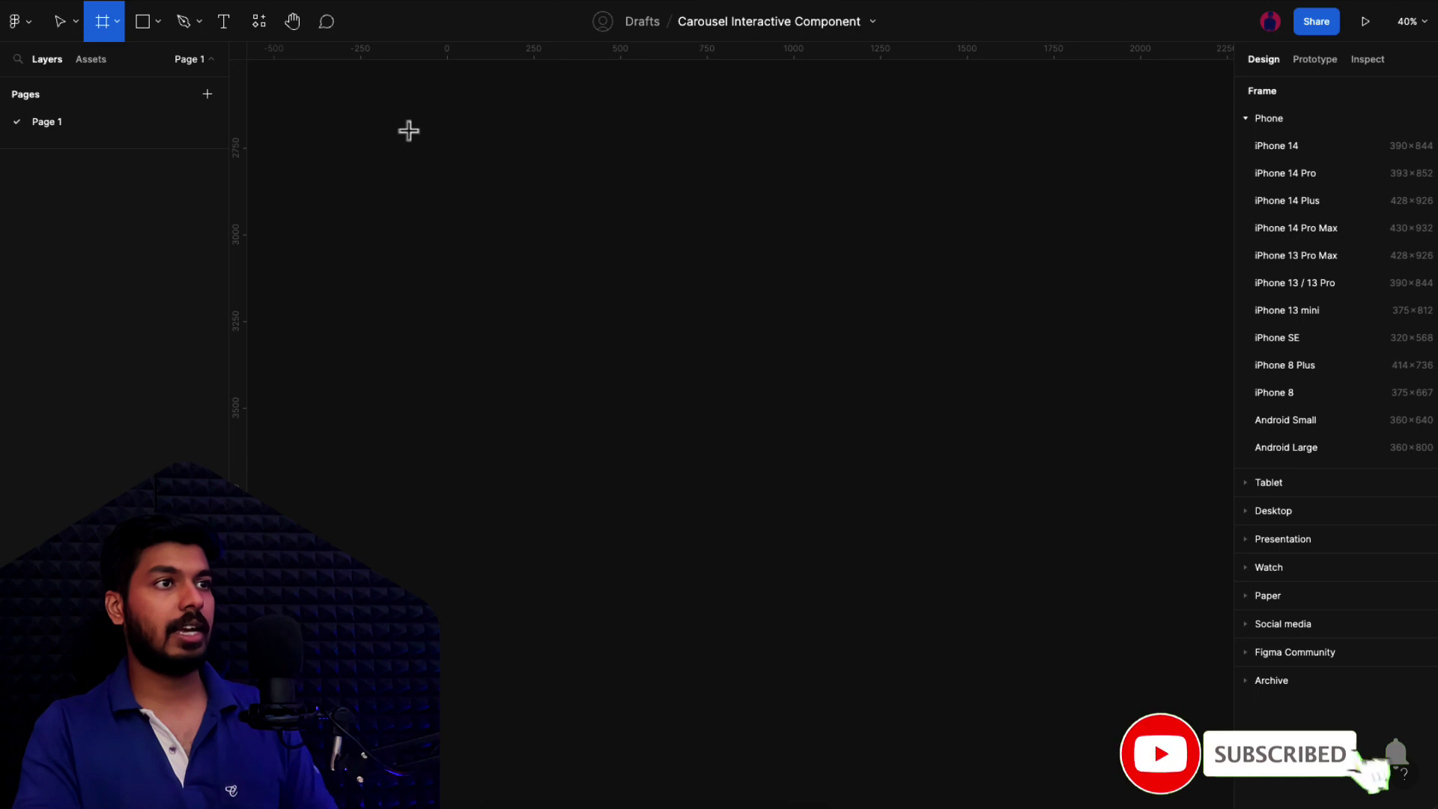
drag(408, 131, 1153, 728)
key(ctrl+v)
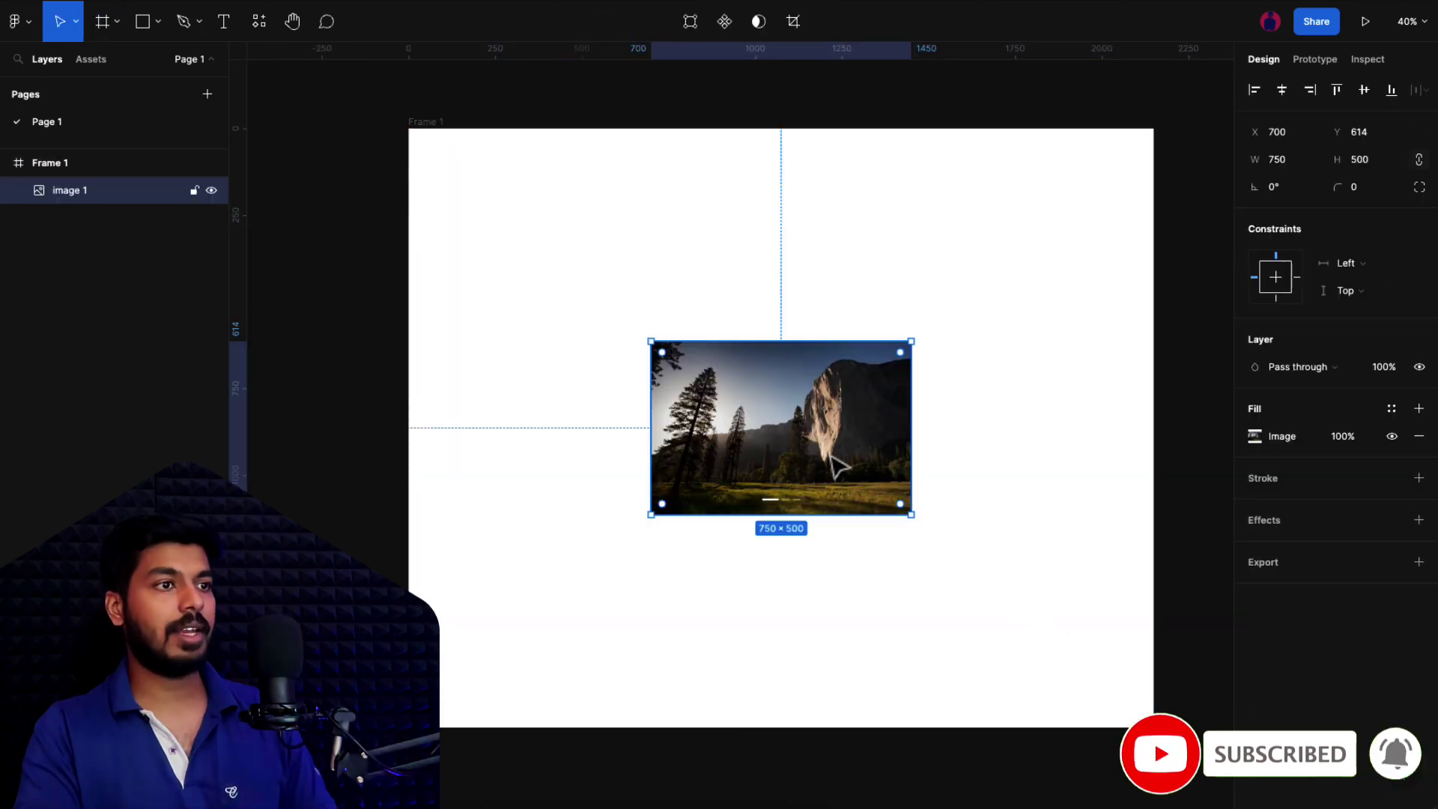
drag(801, 463, 800, 277)
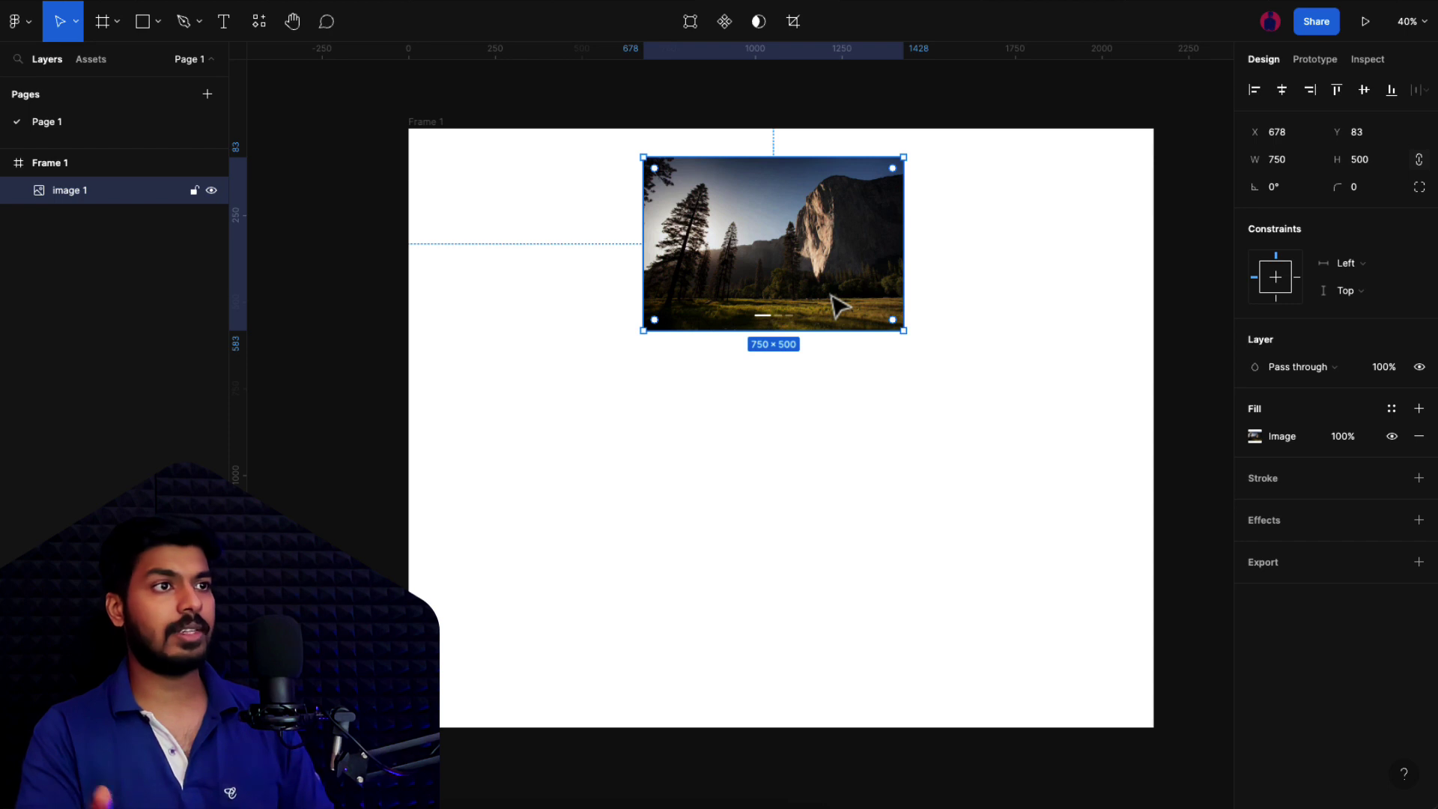
click(824, 416)
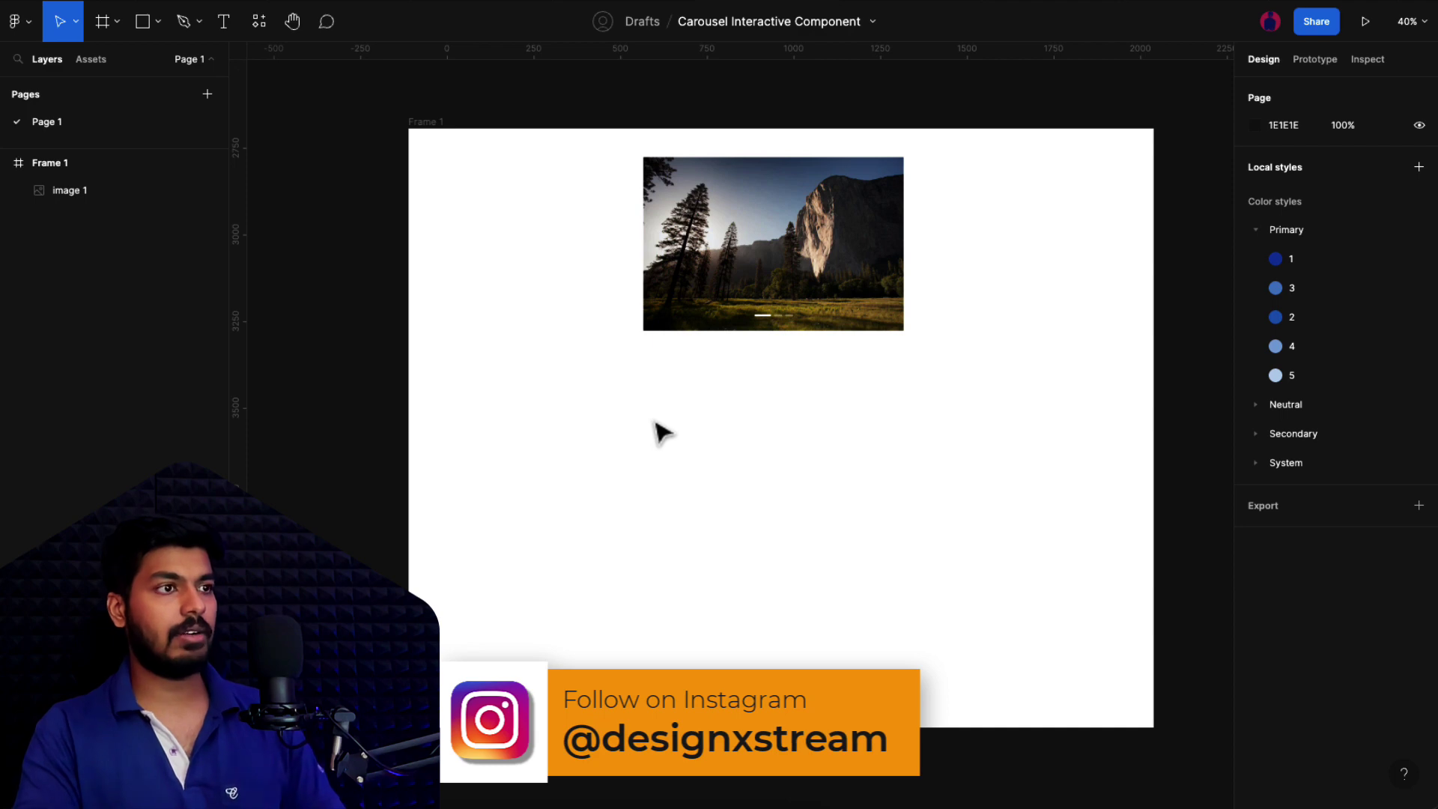
- Draw a new frame below the reference image and set its size to 375 × 250
key(f)
drag(647, 410, 904, 572)
click(1297, 192)
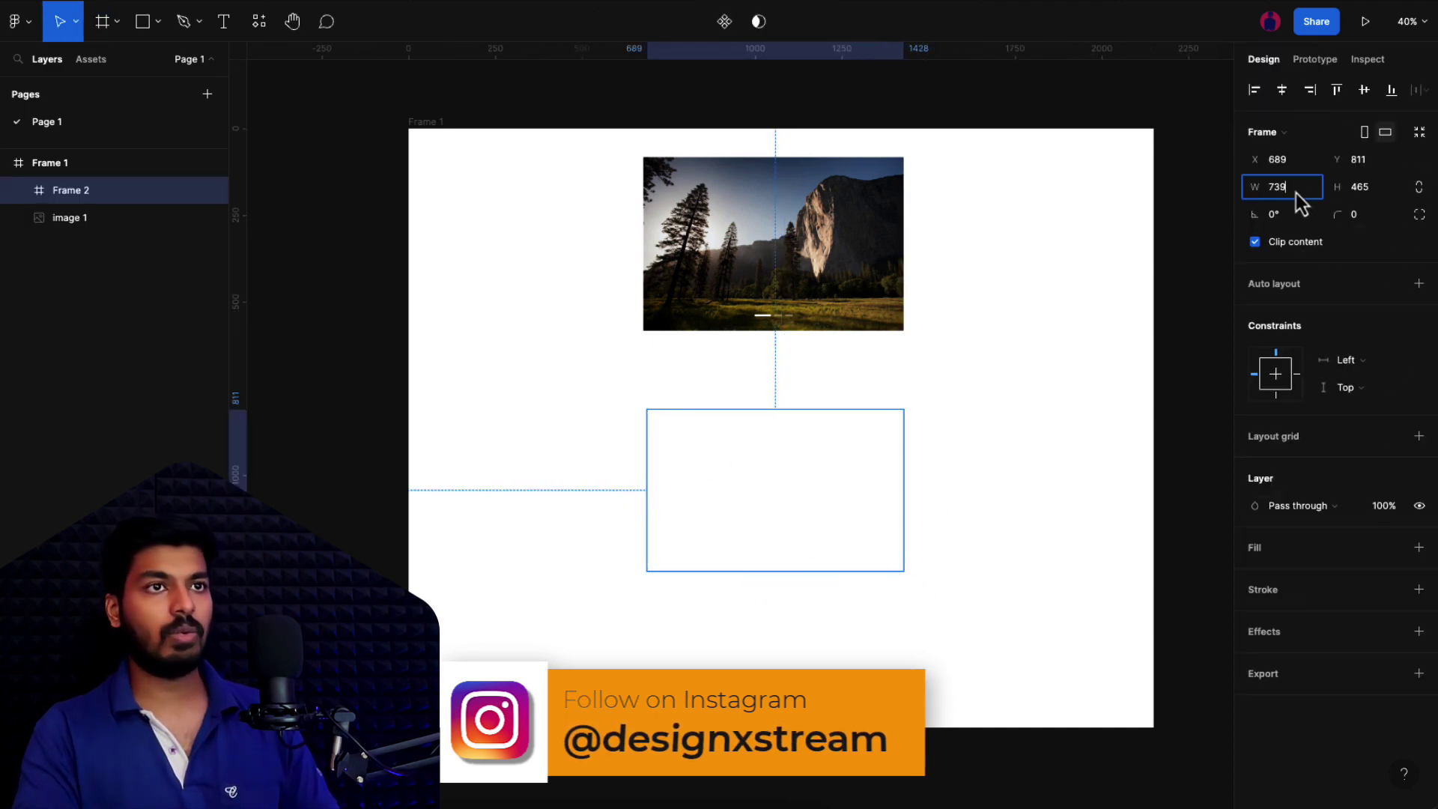
key(BackSpace)
key(BackSpace)
key(BackSpace)
text(375)
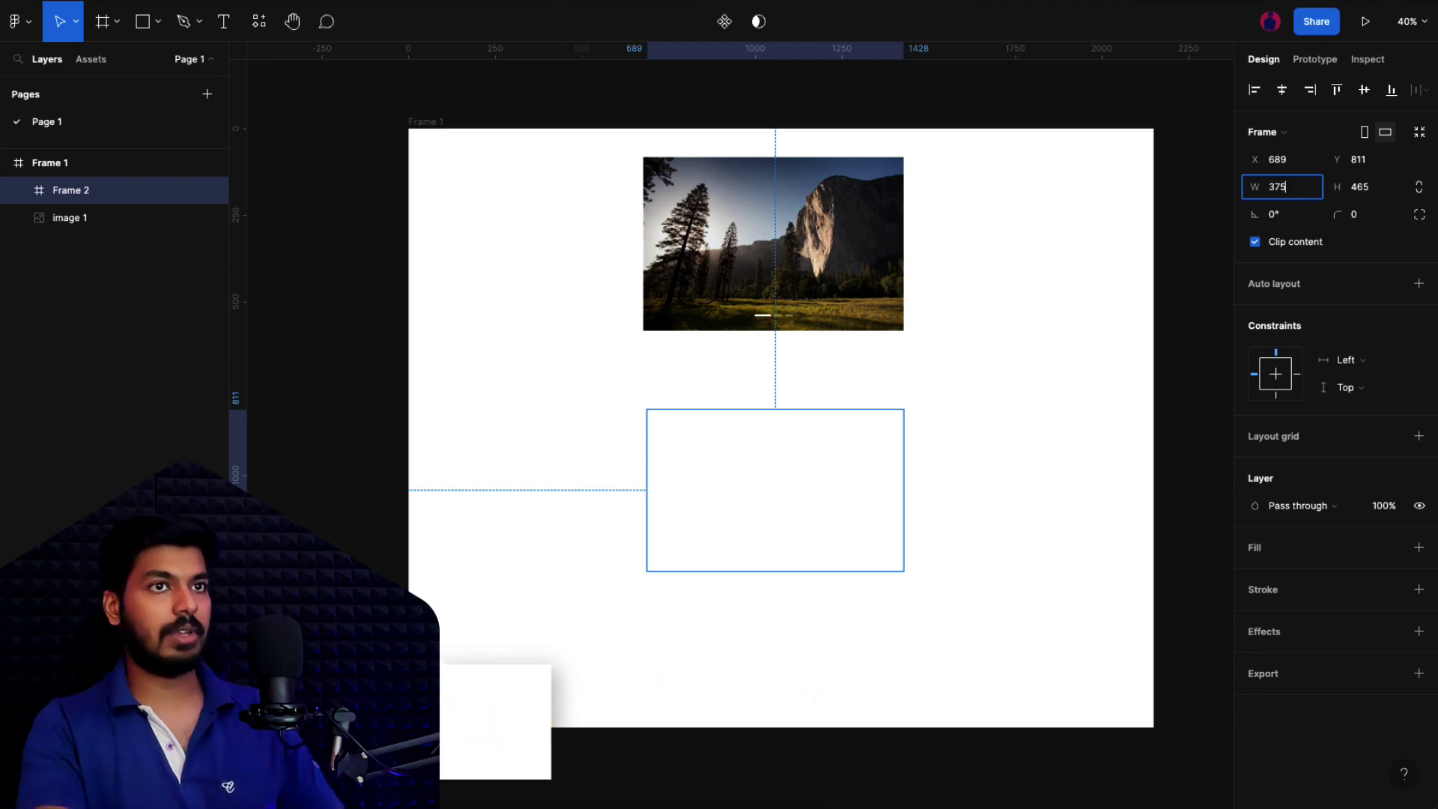
key(Tab)
text(2)
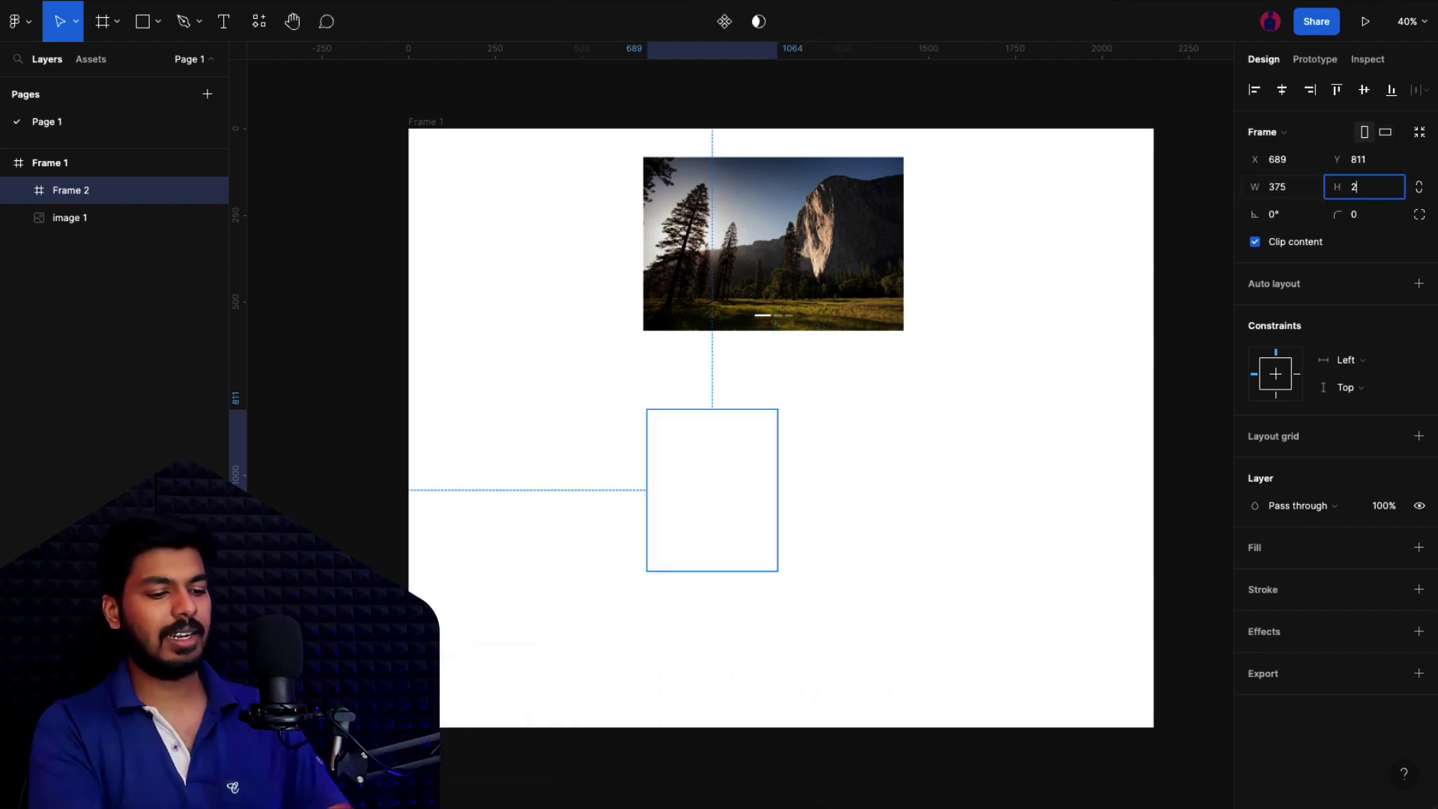
text(50)
key(Return)
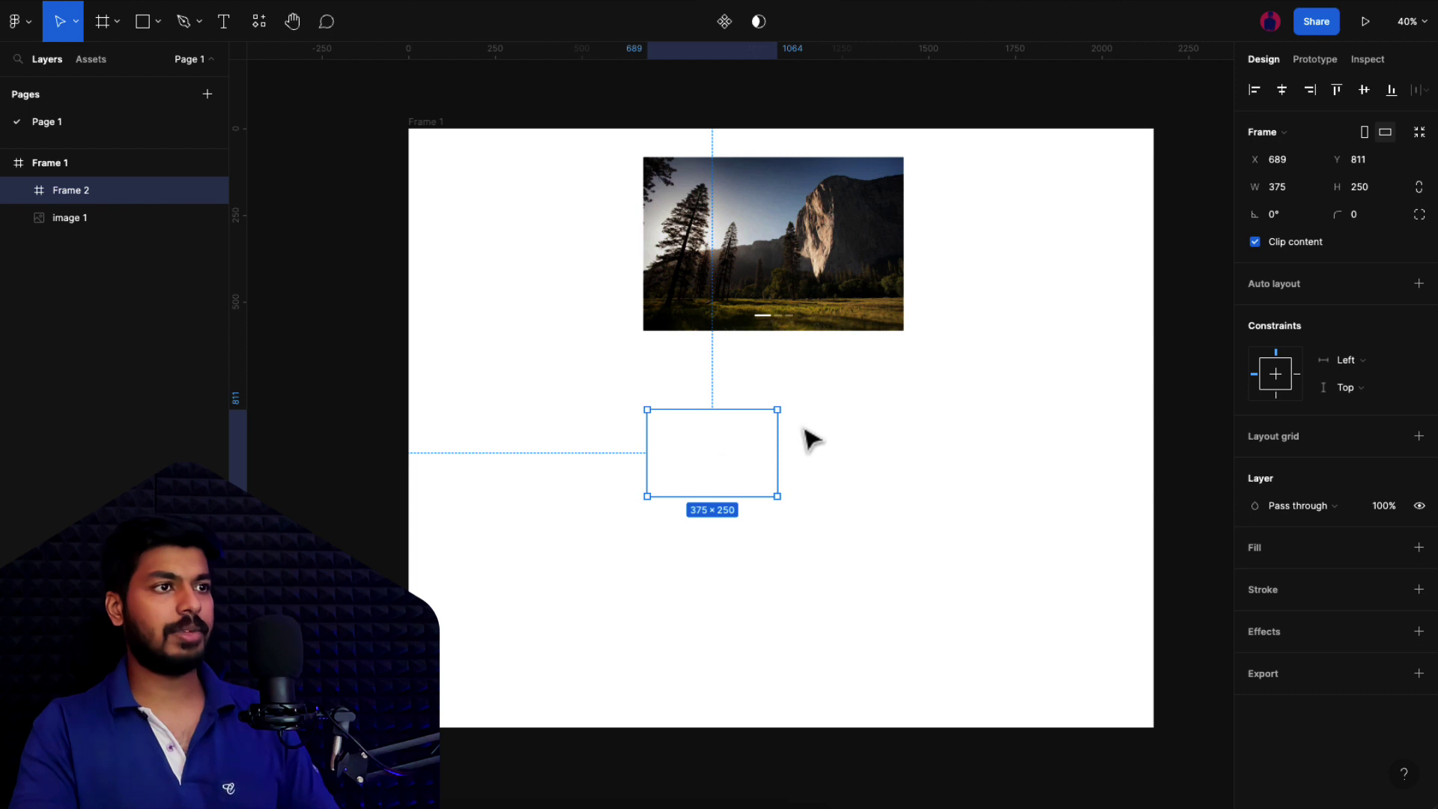
- Run the Unsplash plugin with the 375 × 250 frame selected and move its window clear of the frame
click(844, 327)
click(699, 476)
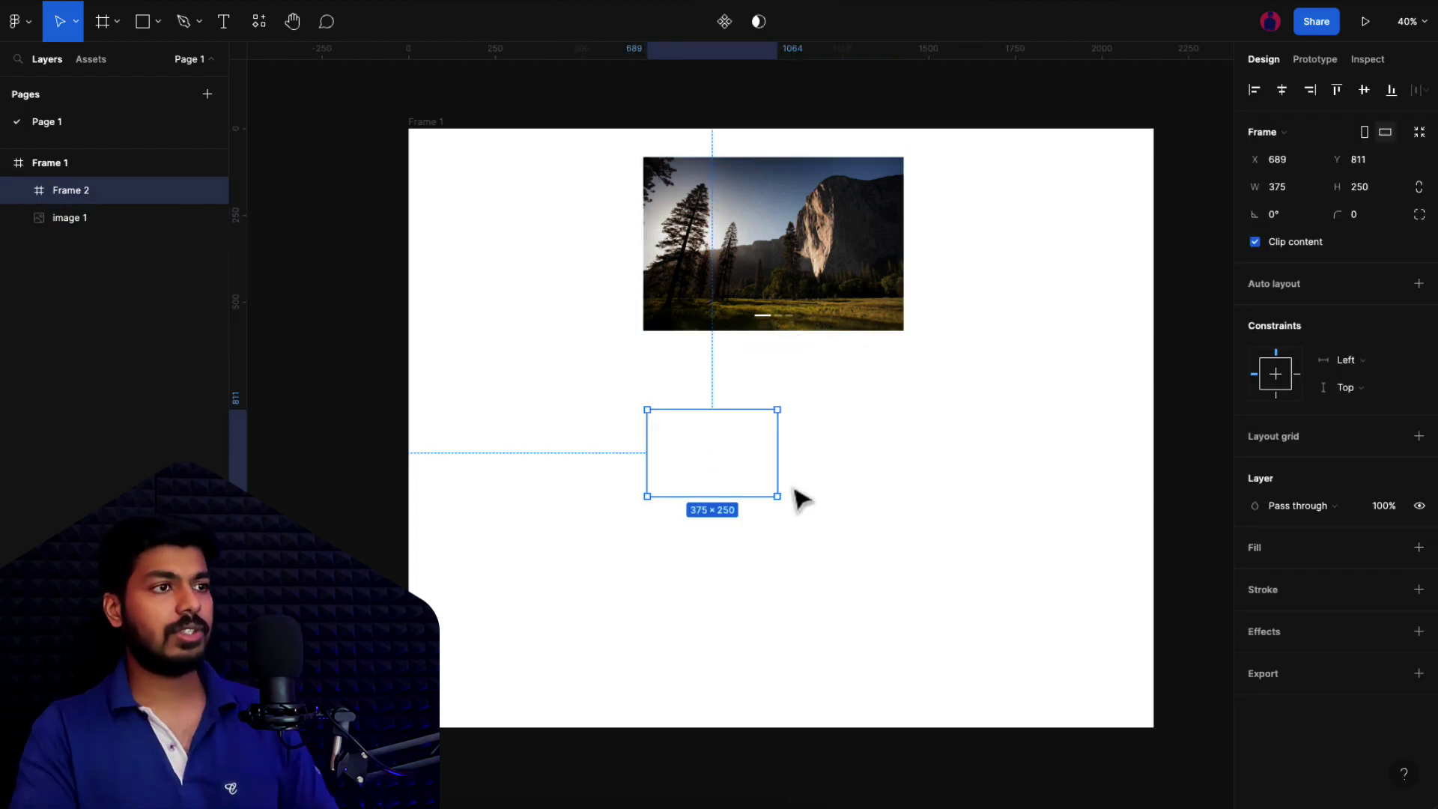
click(259, 22)
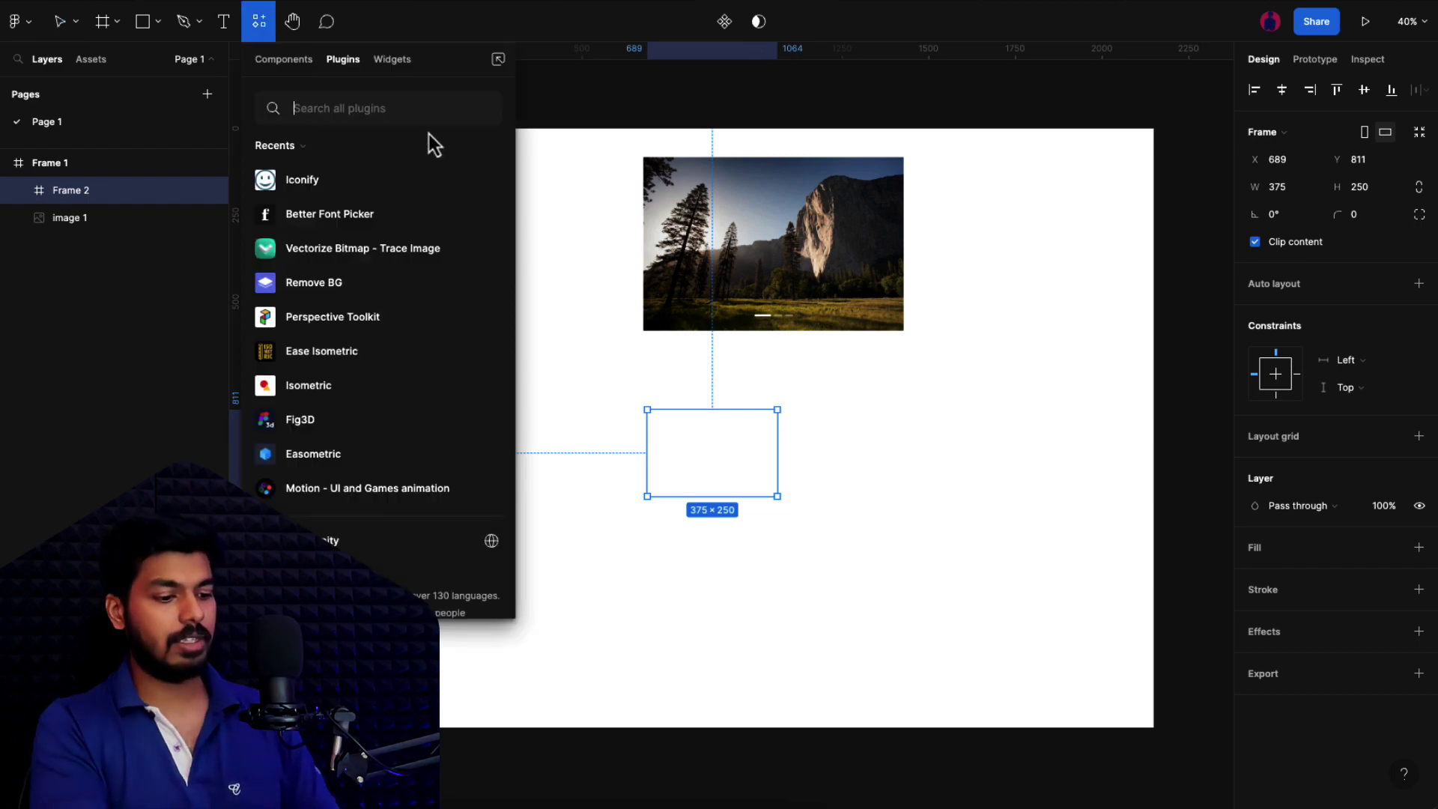
text(unsp)
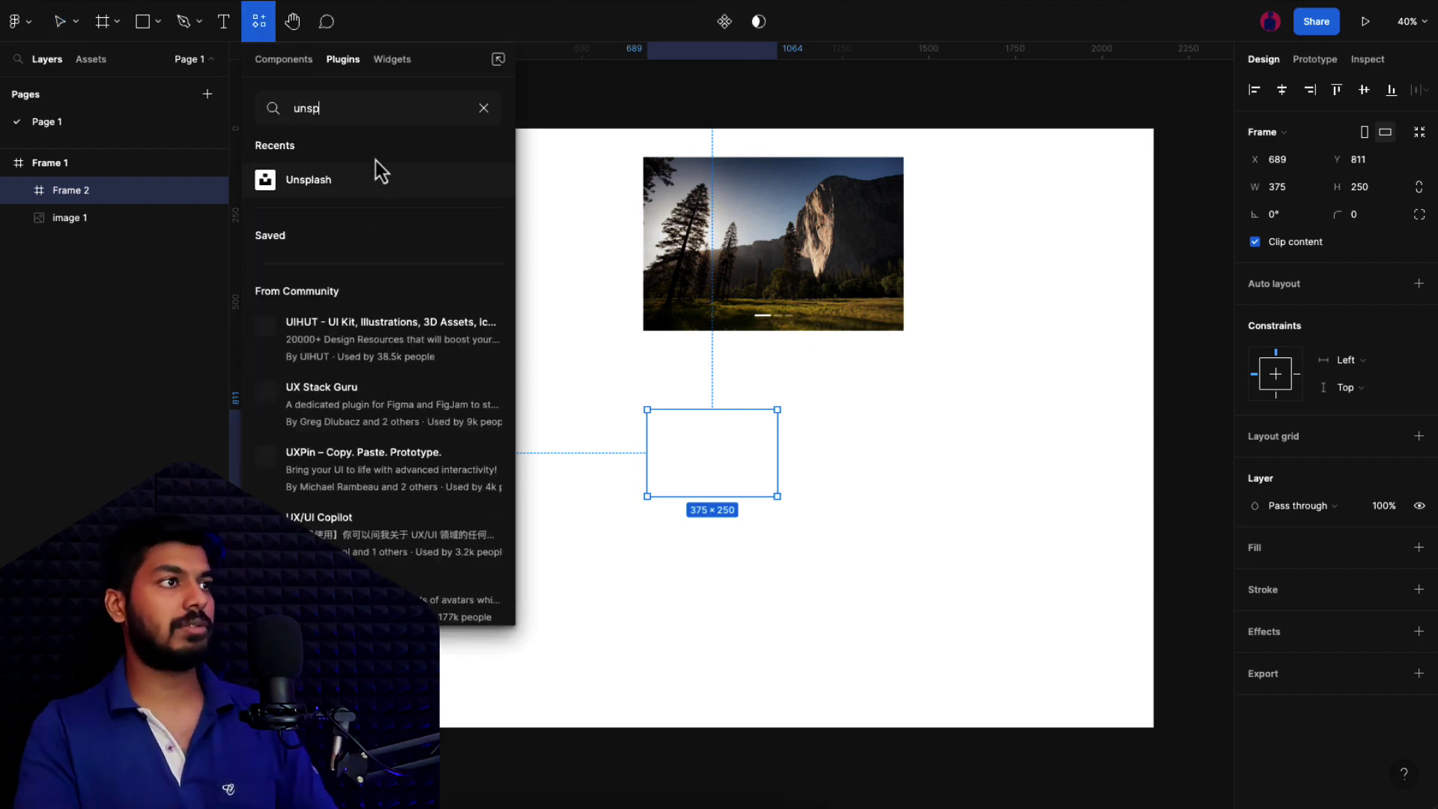
click(481, 181)
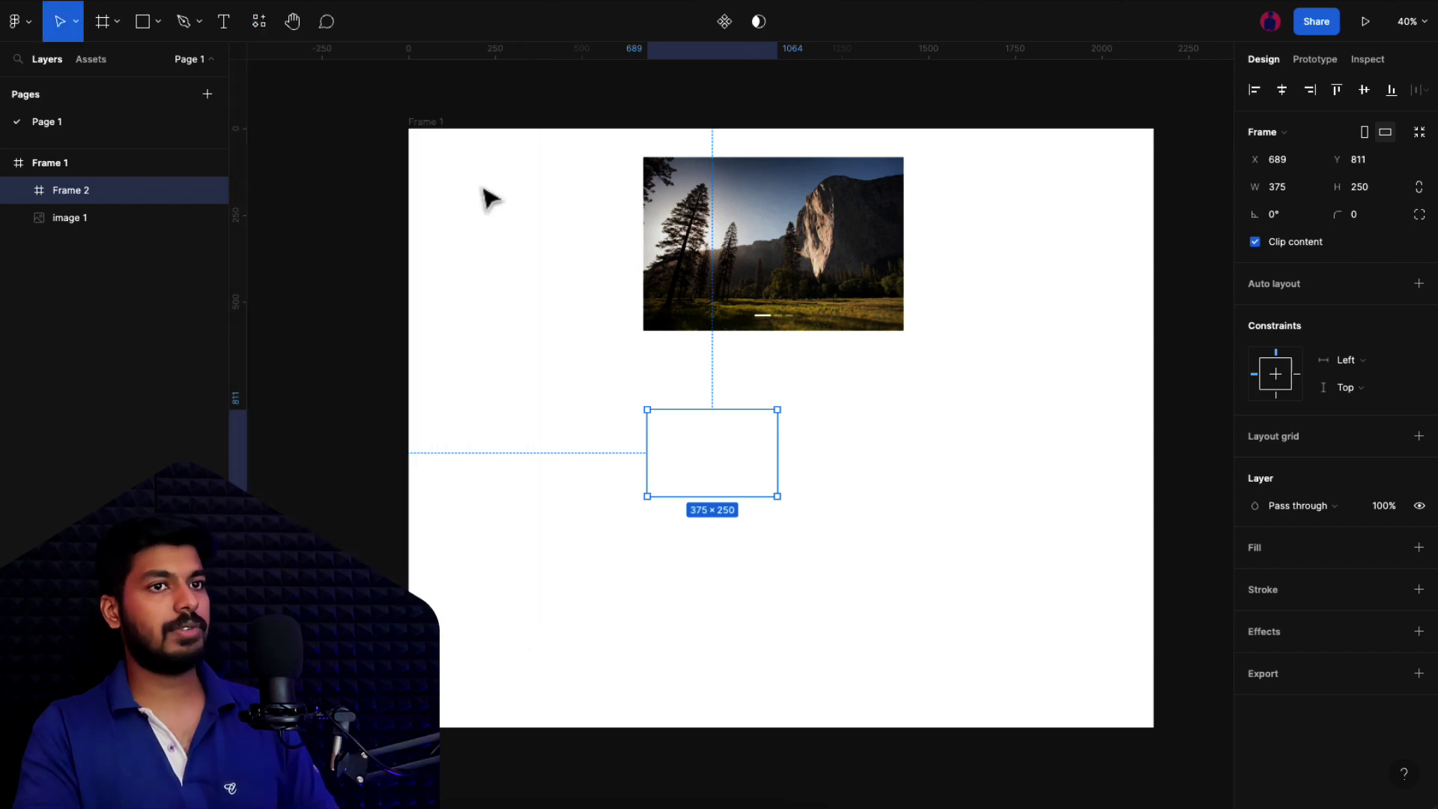
drag(497, 139, 390, 112)
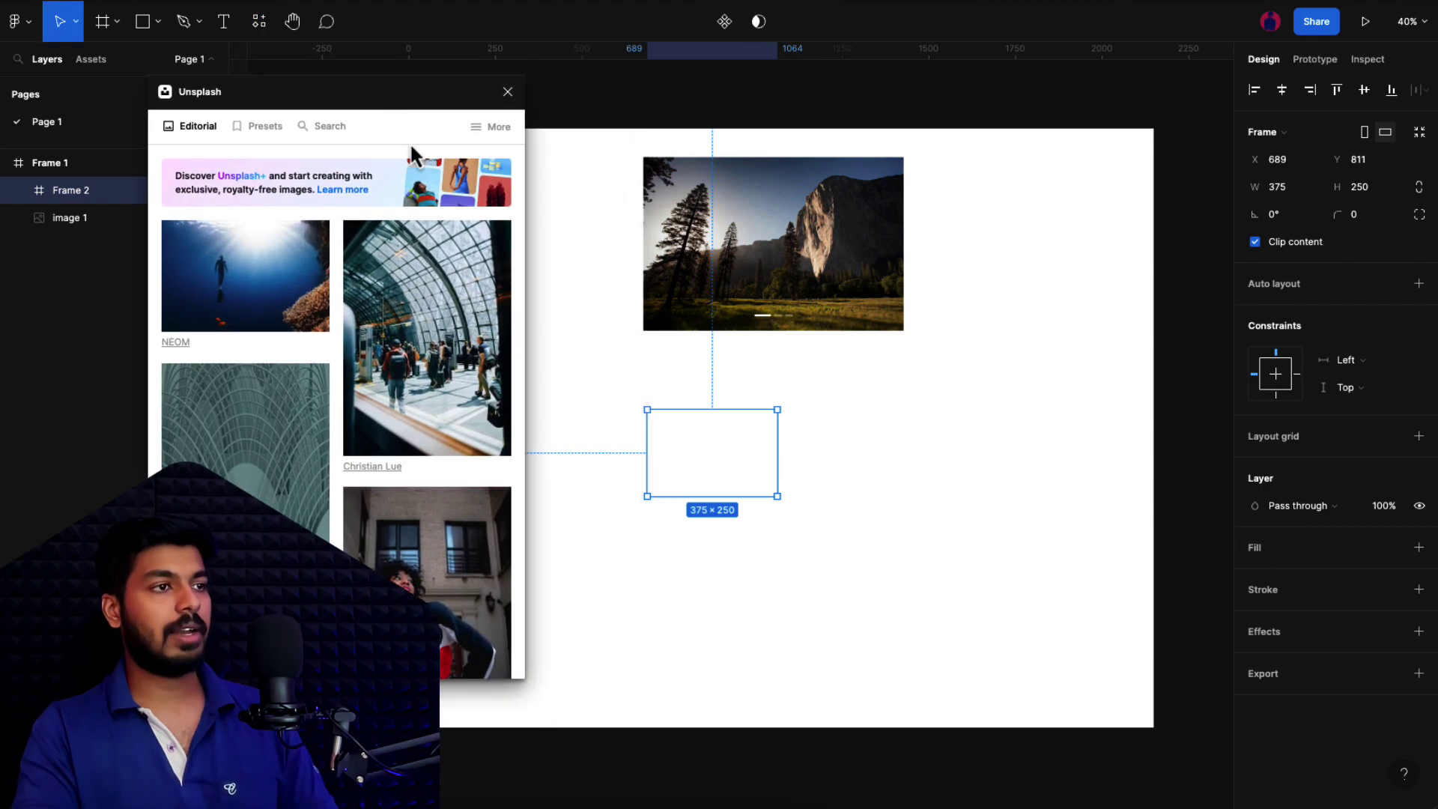
- Search Unsplash for nature photos and fill the selected frame with the green hills at sunset image
click(322, 129)
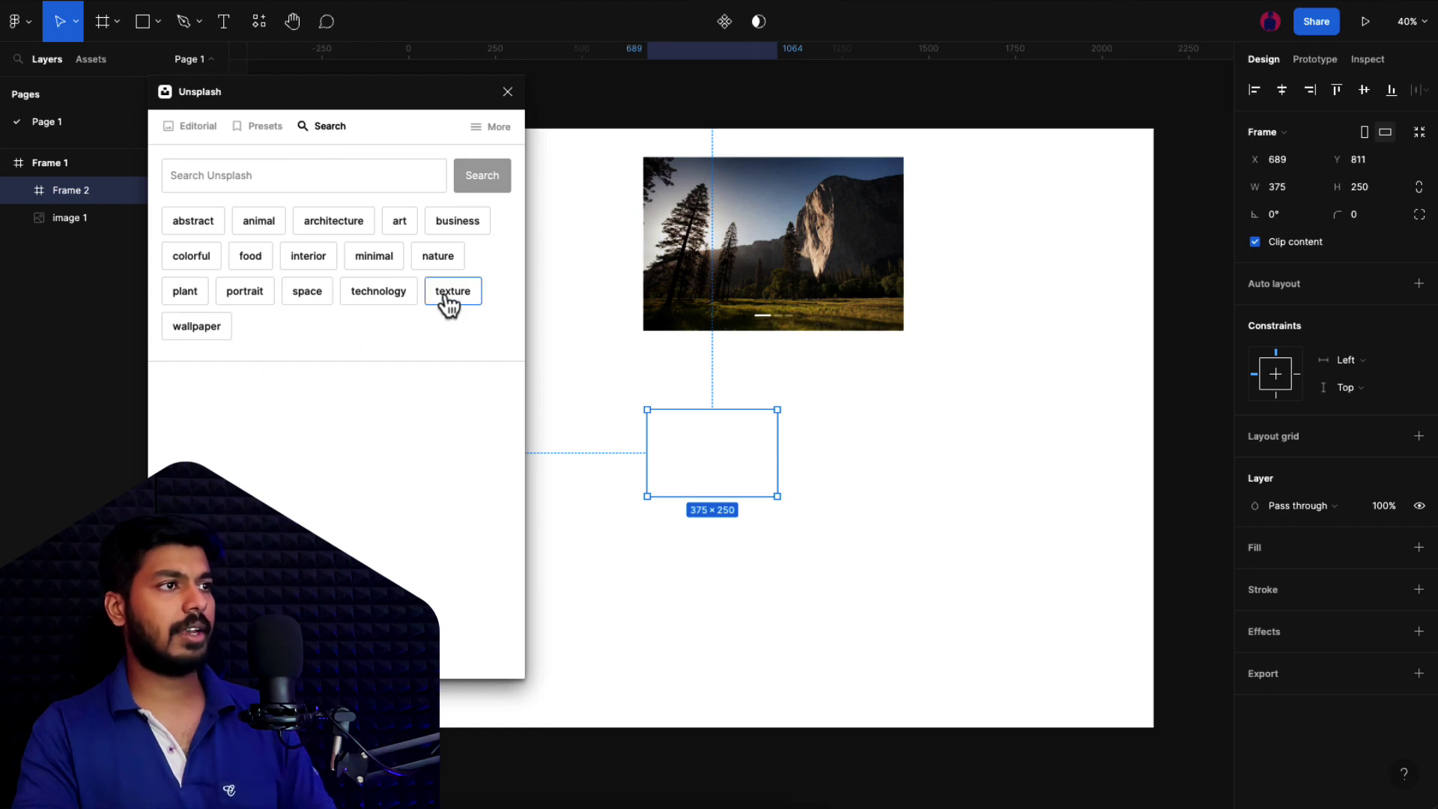
click(437, 256)
scroll(393, 534, down, 5)
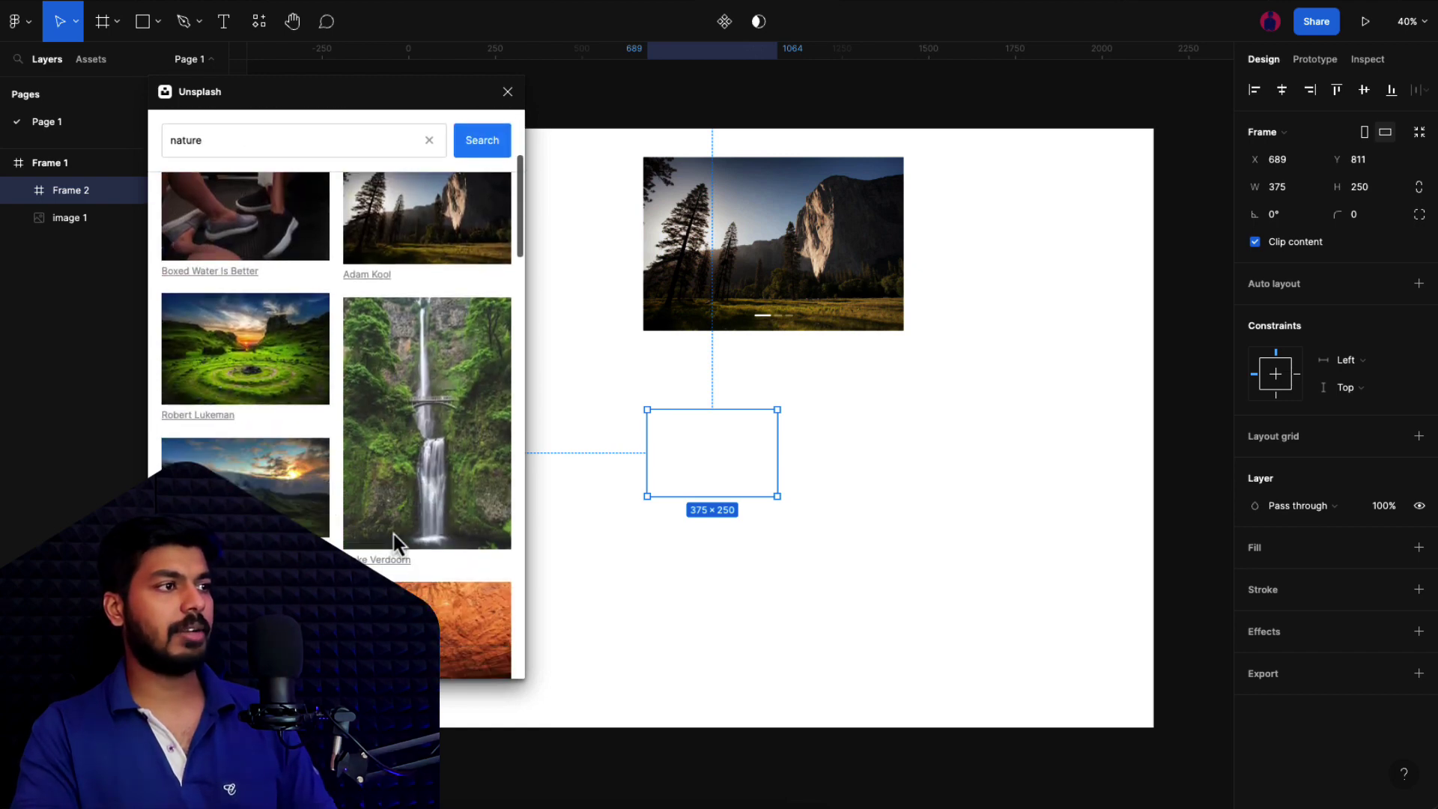
click(272, 487)
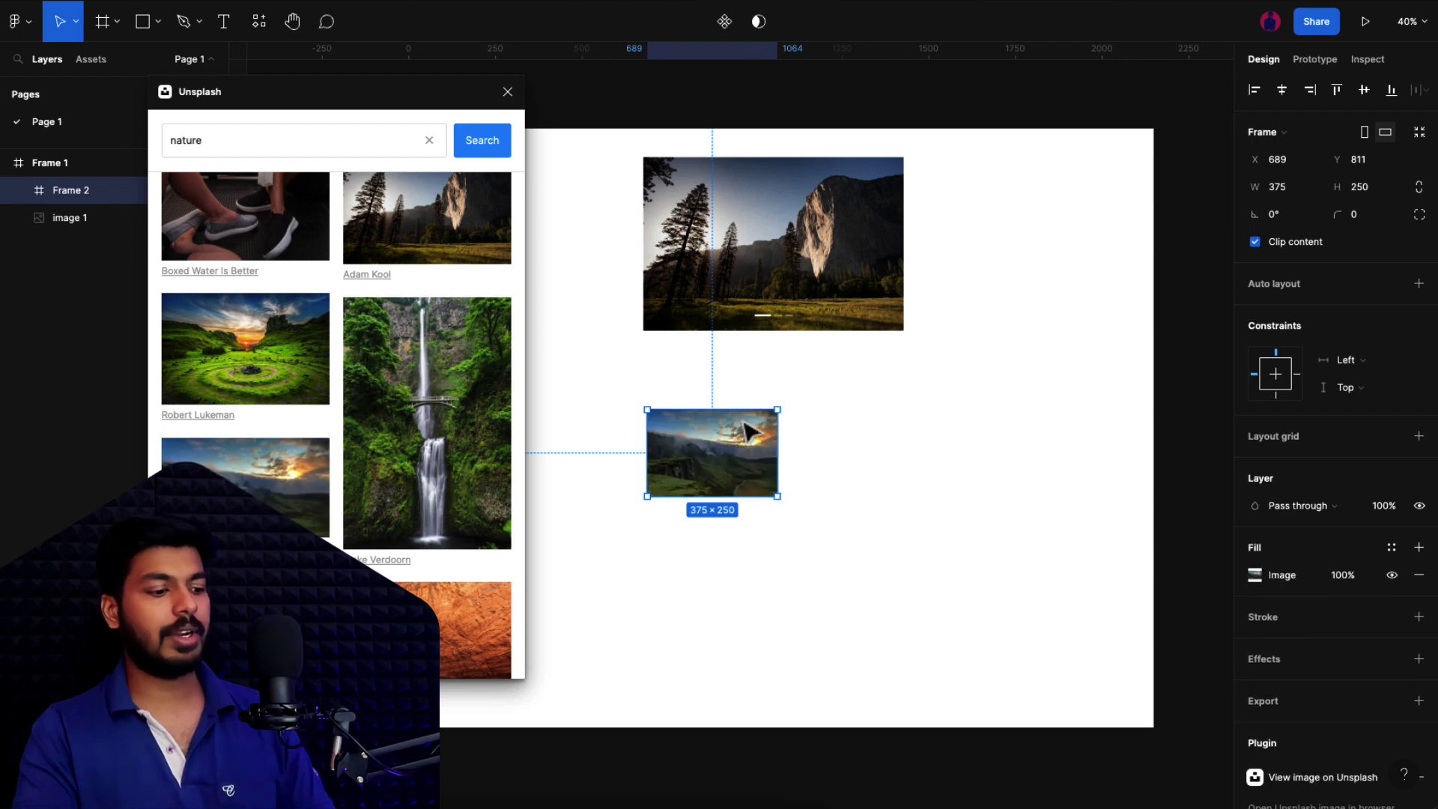
- Duplicate the image frame twice, placing the copies edge to edge in a row beside the original
key(ctrl+d)
drag(749, 433, 832, 450)
key(ctrl+d)
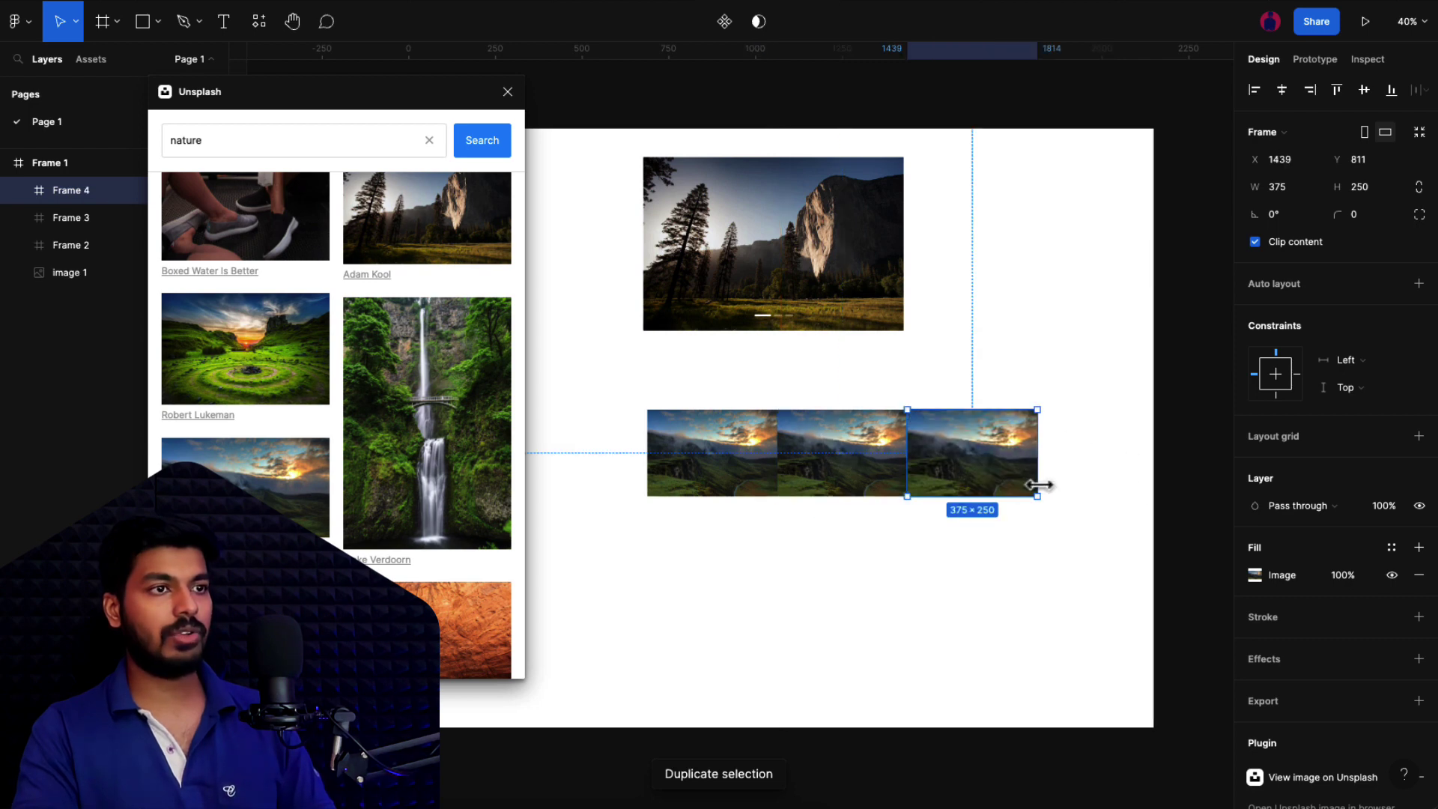
- Fill the middle frame with the Unsplash photo of a red sunset behind trees reflected in a lake
click(839, 474)
scroll(362, 539, down, 4)
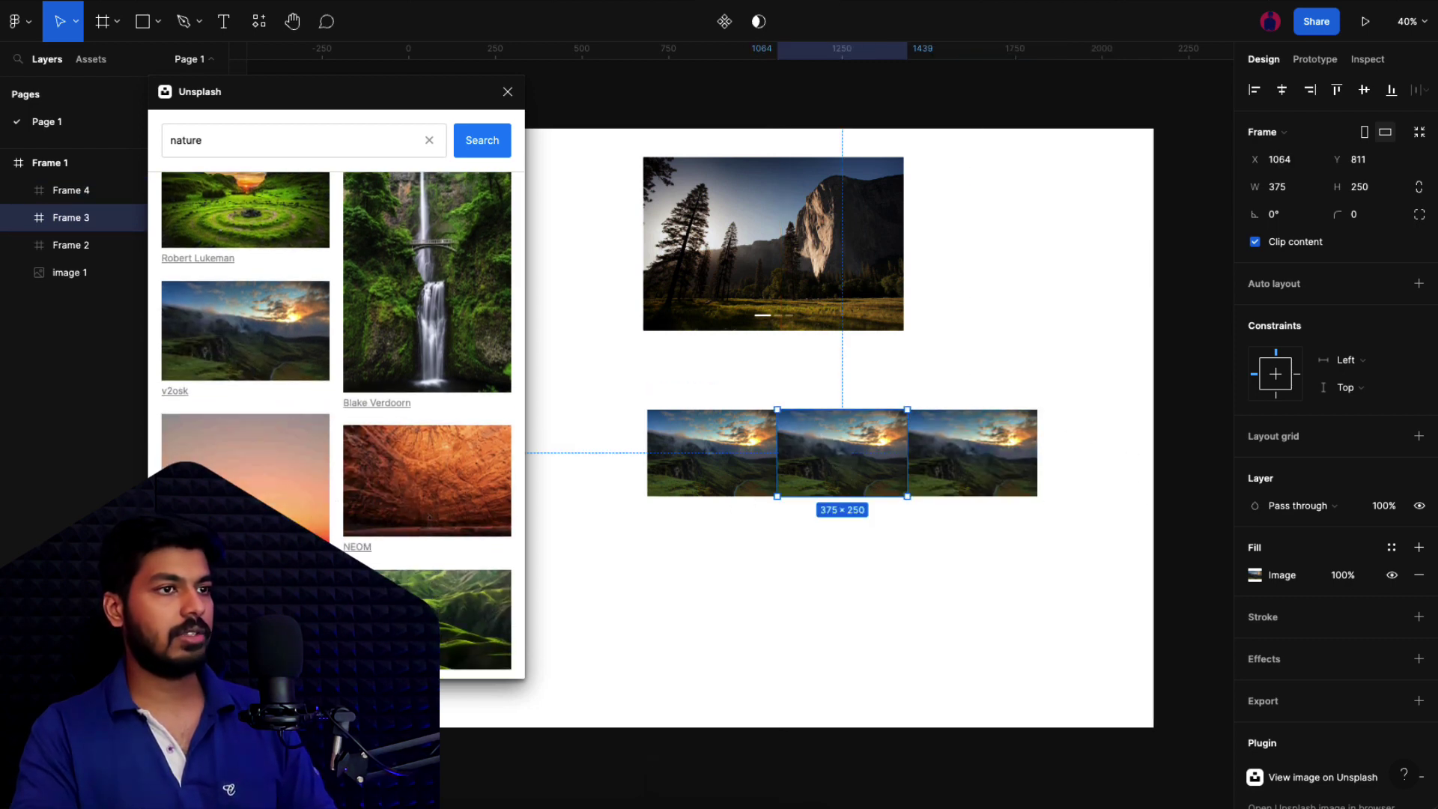
scroll(338, 420, down, 3)
click(247, 278)
- Fill the third frame with the Unsplash photo of a wooden bridge in a dark forest and close the plugin
click(993, 451)
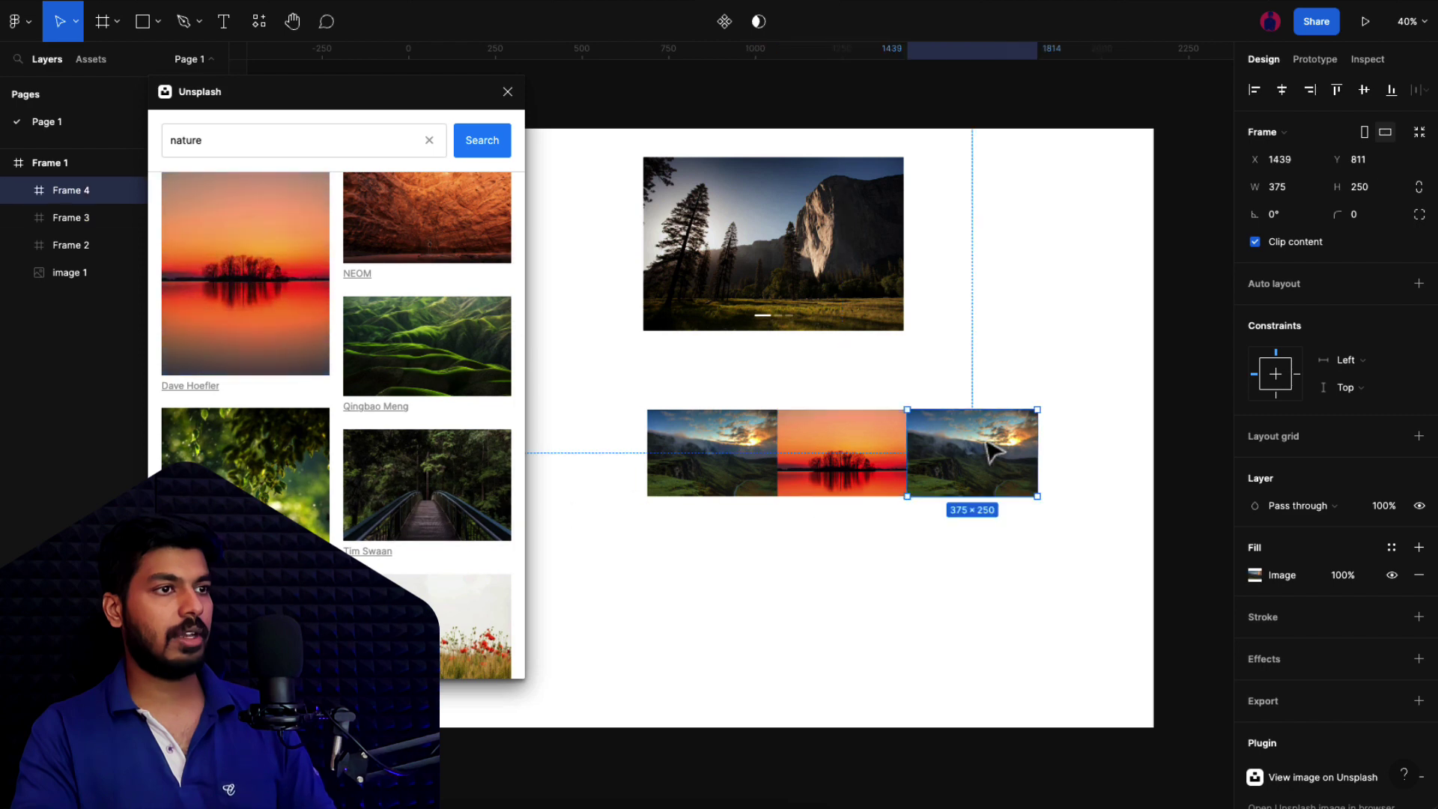
click(417, 502)
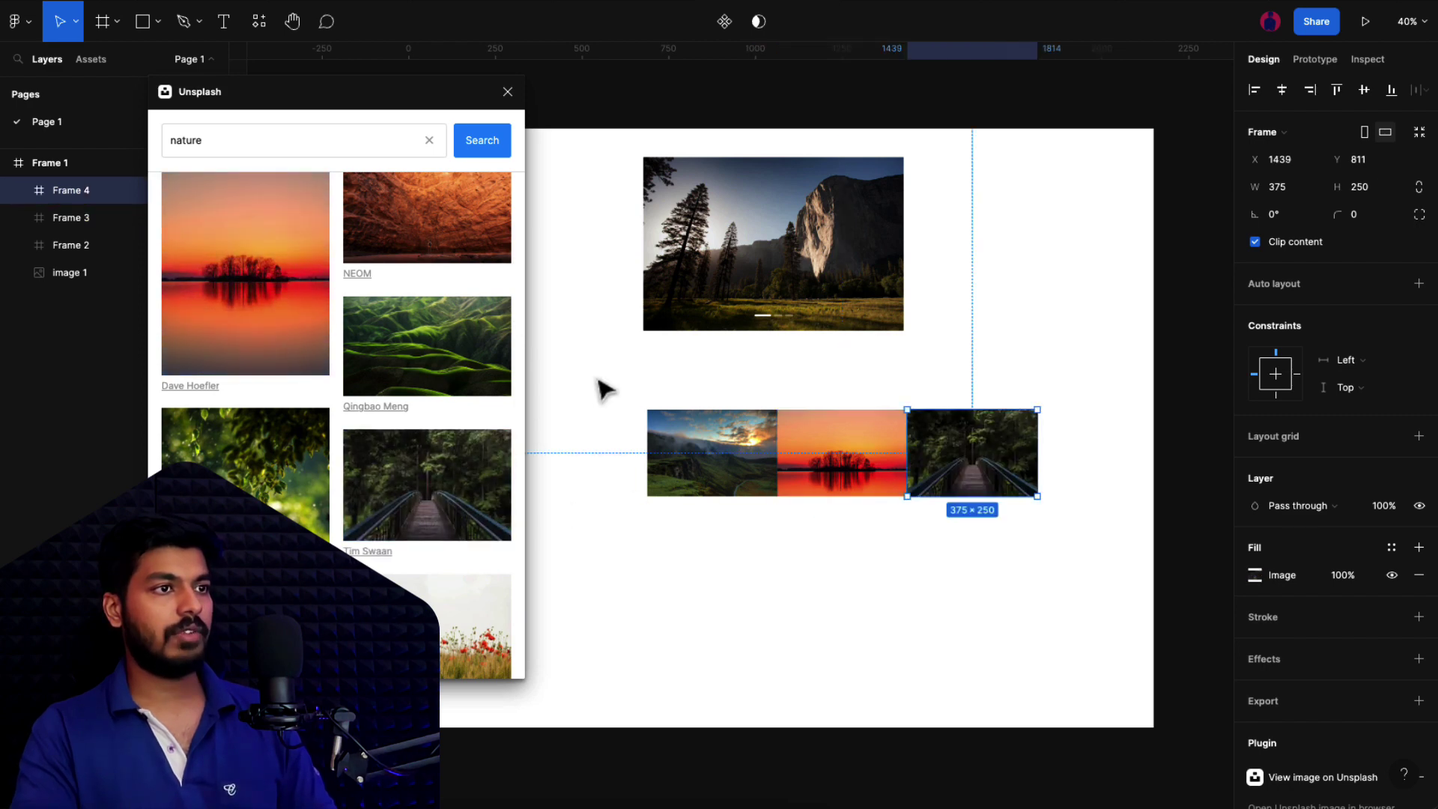
click(507, 92)
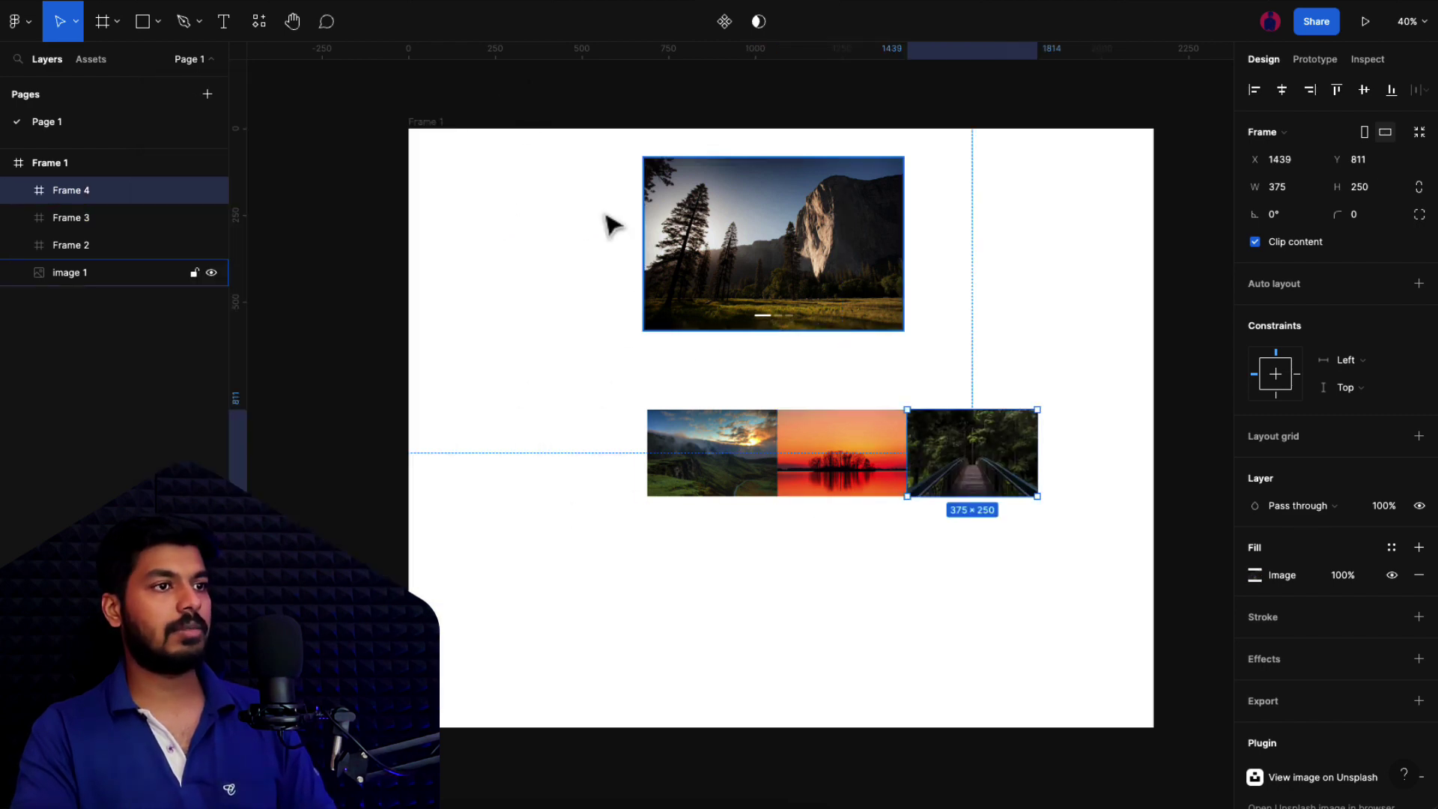
- Select the three image frames together and wrap them in an auto layout
click(812, 549)
drag(1073, 517, 653, 423)
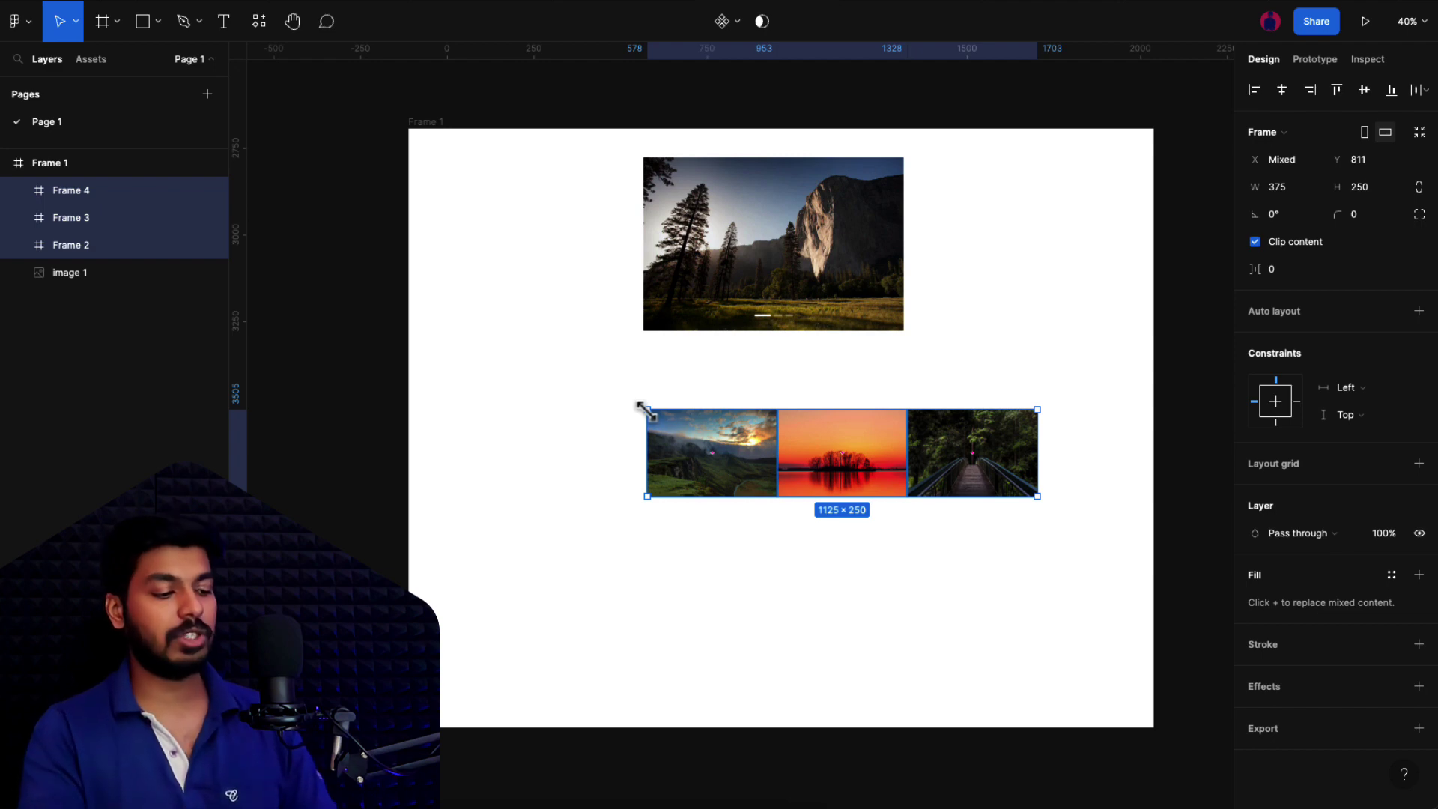
key(shift+a)
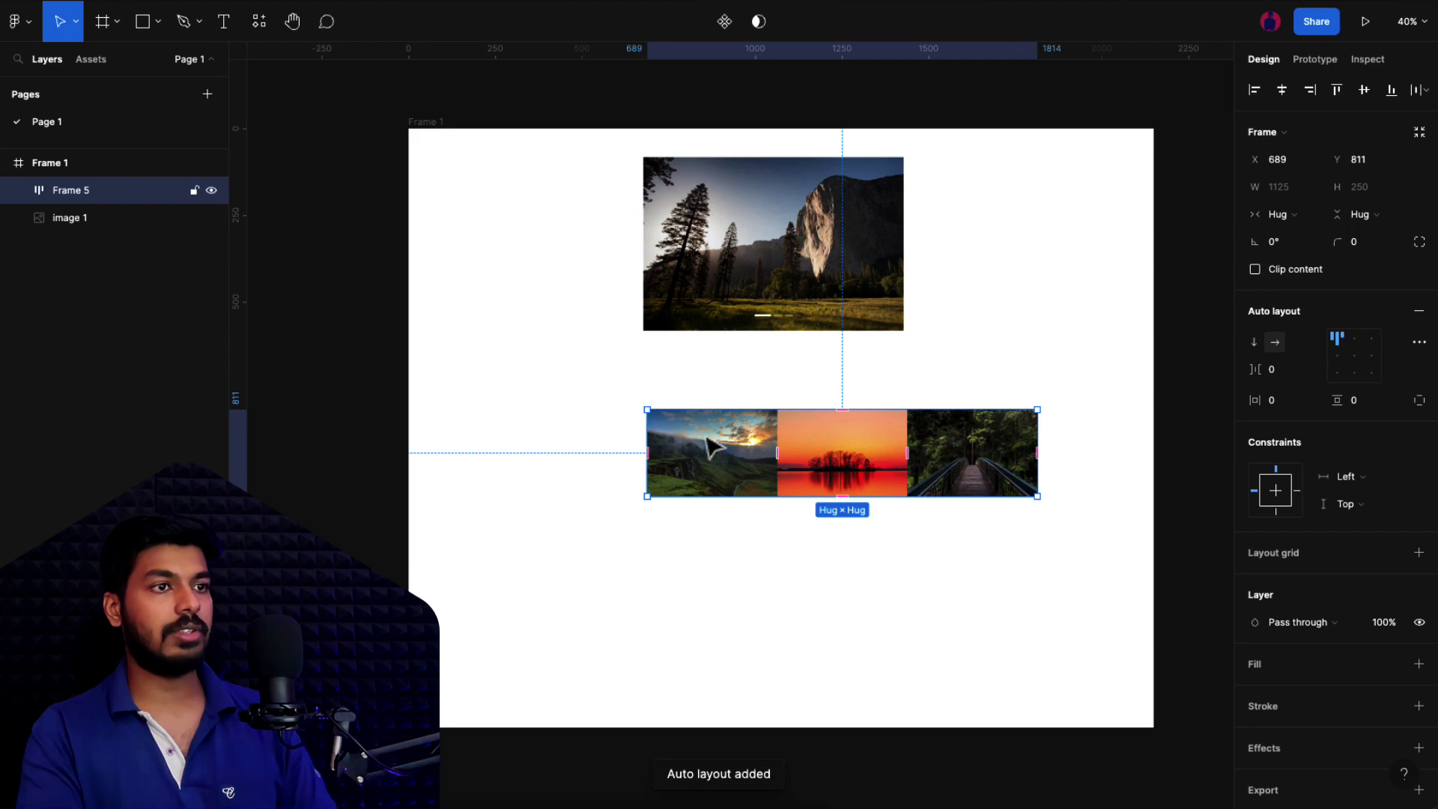
click(736, 390)
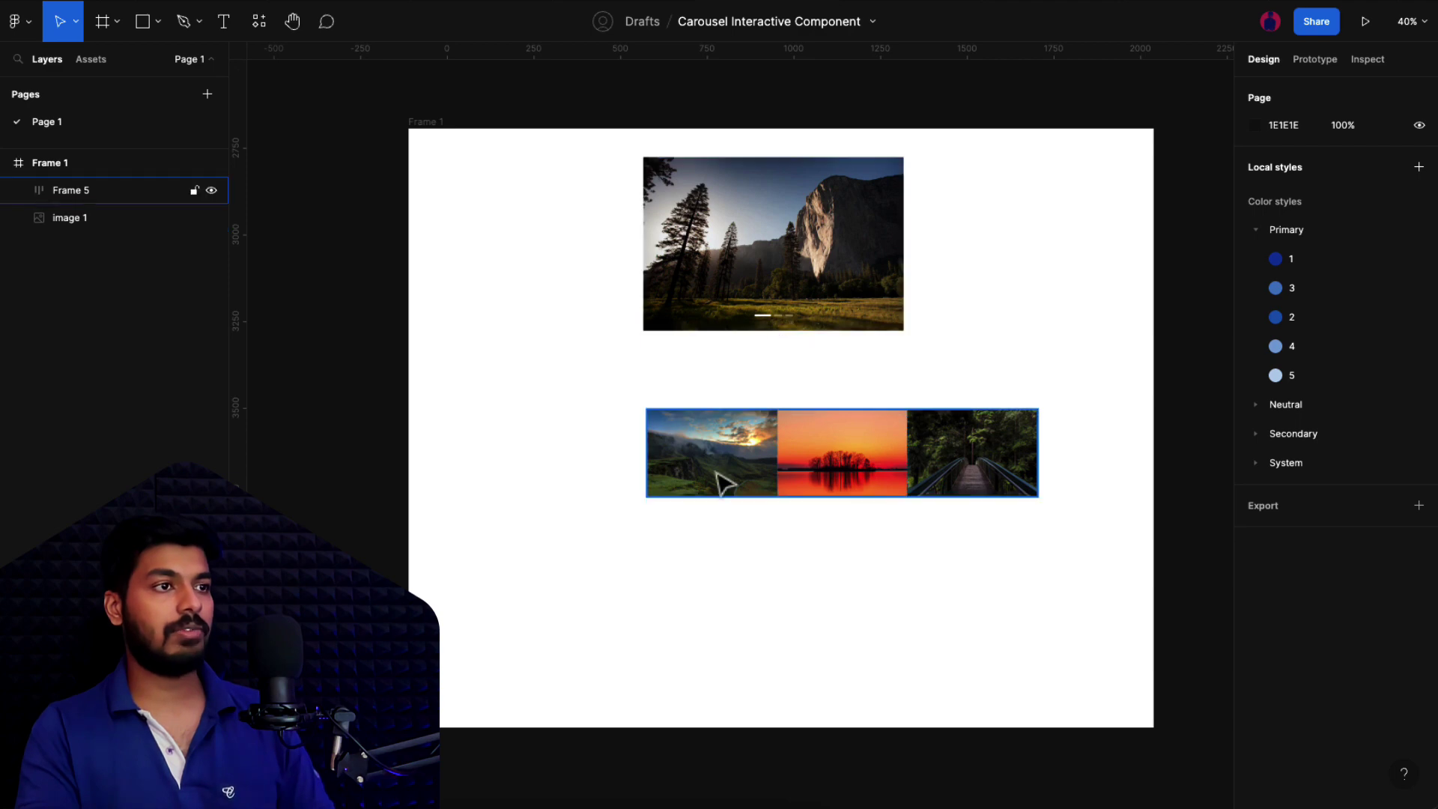
- Draw a rectangle about 72 wide just below the first image and set its height to 3
scroll(712, 547, up, 5)
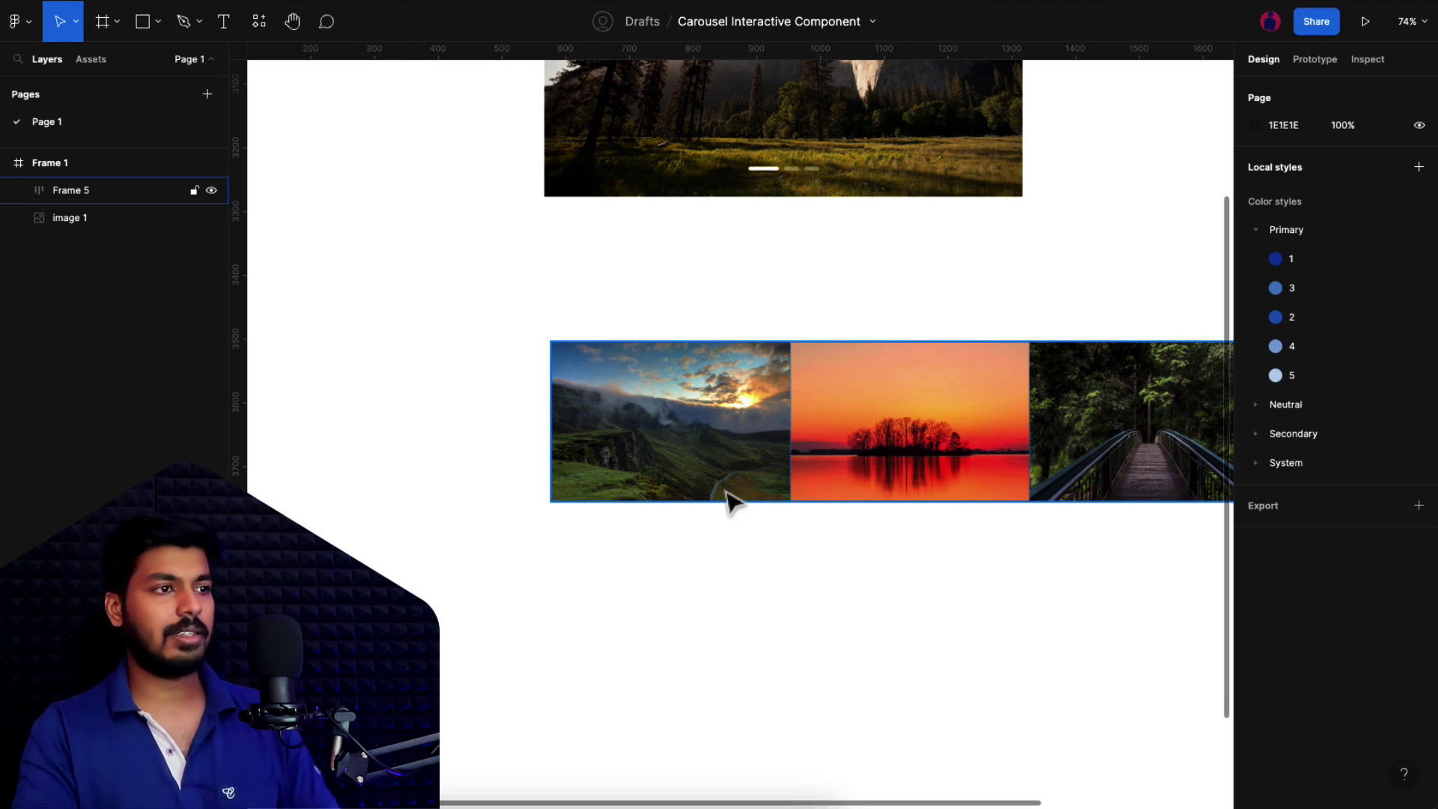
key(r)
drag(675, 536, 721, 540)
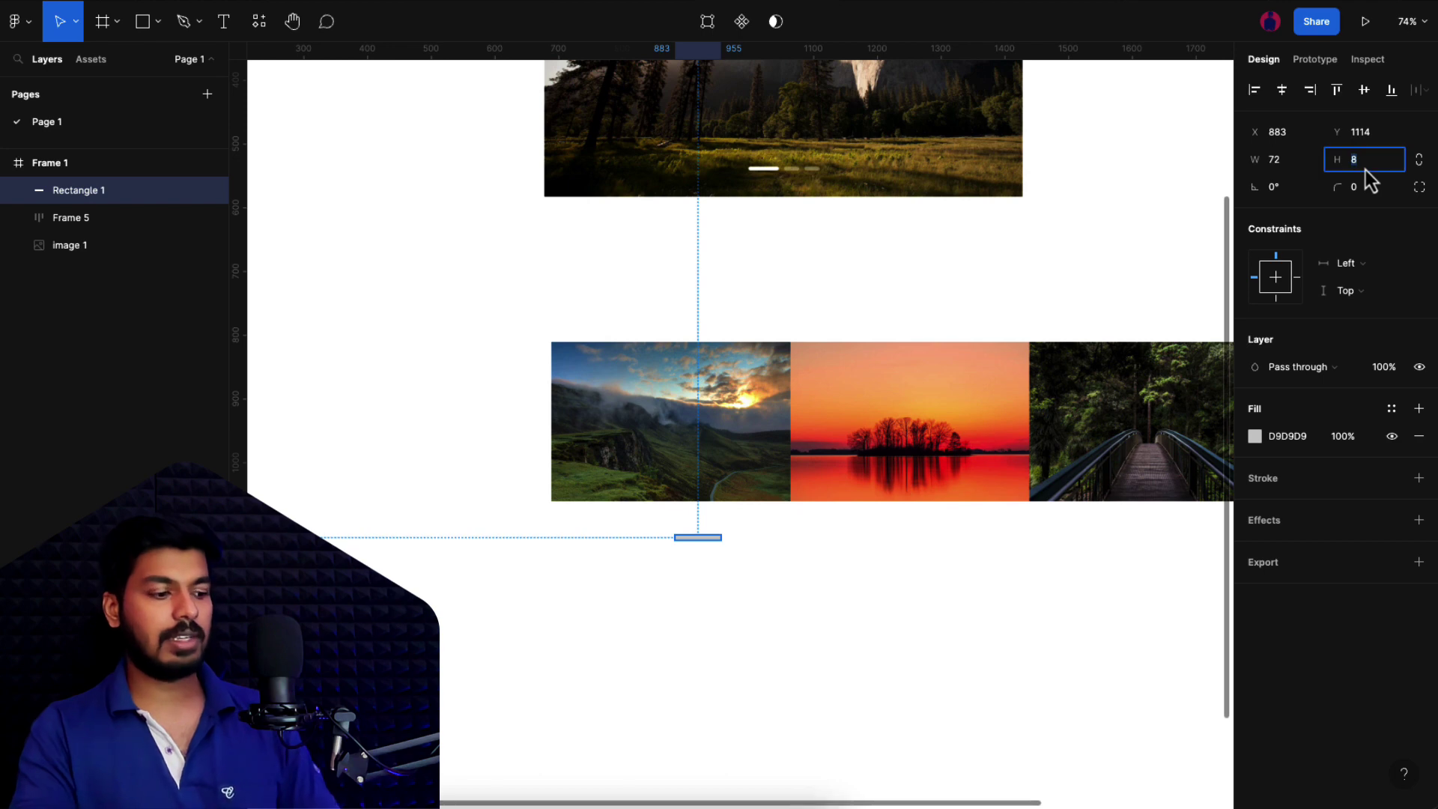
text(3)
key(Return)
scroll(844, 456, up, 5)
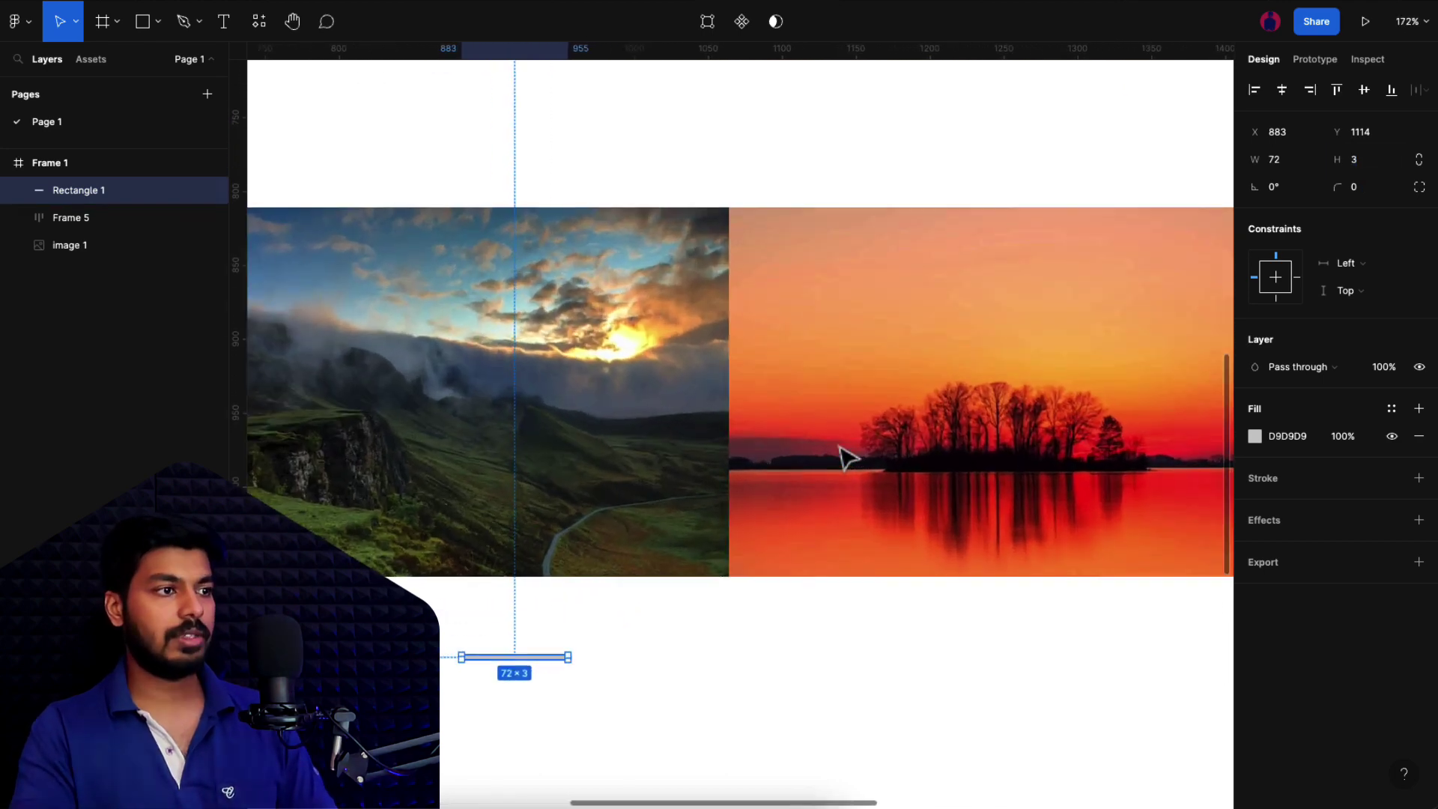
- Set the thin bar's width to 24 and its corner radius to 5
drag(611, 629, 555, 630)
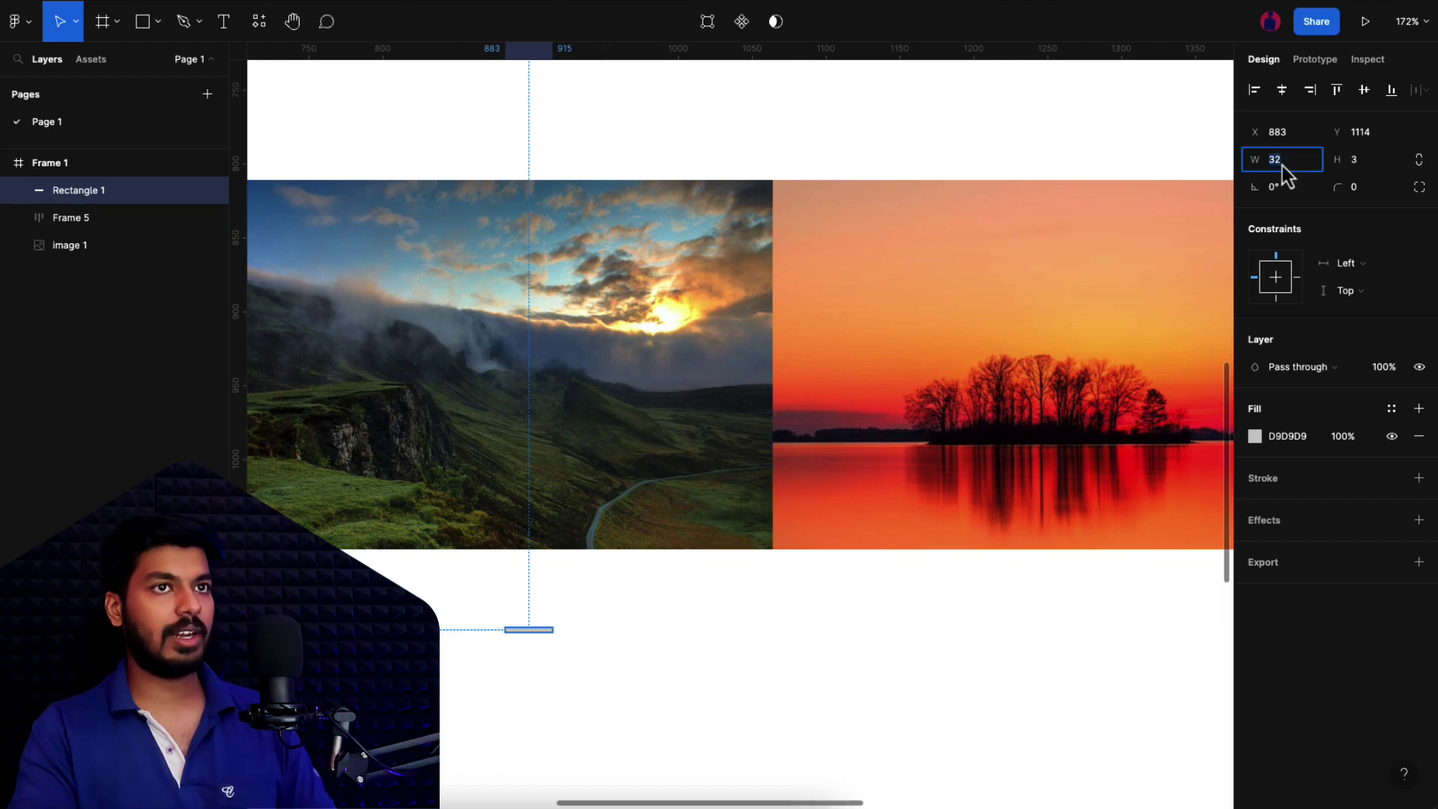
text(24)
click(504, 665)
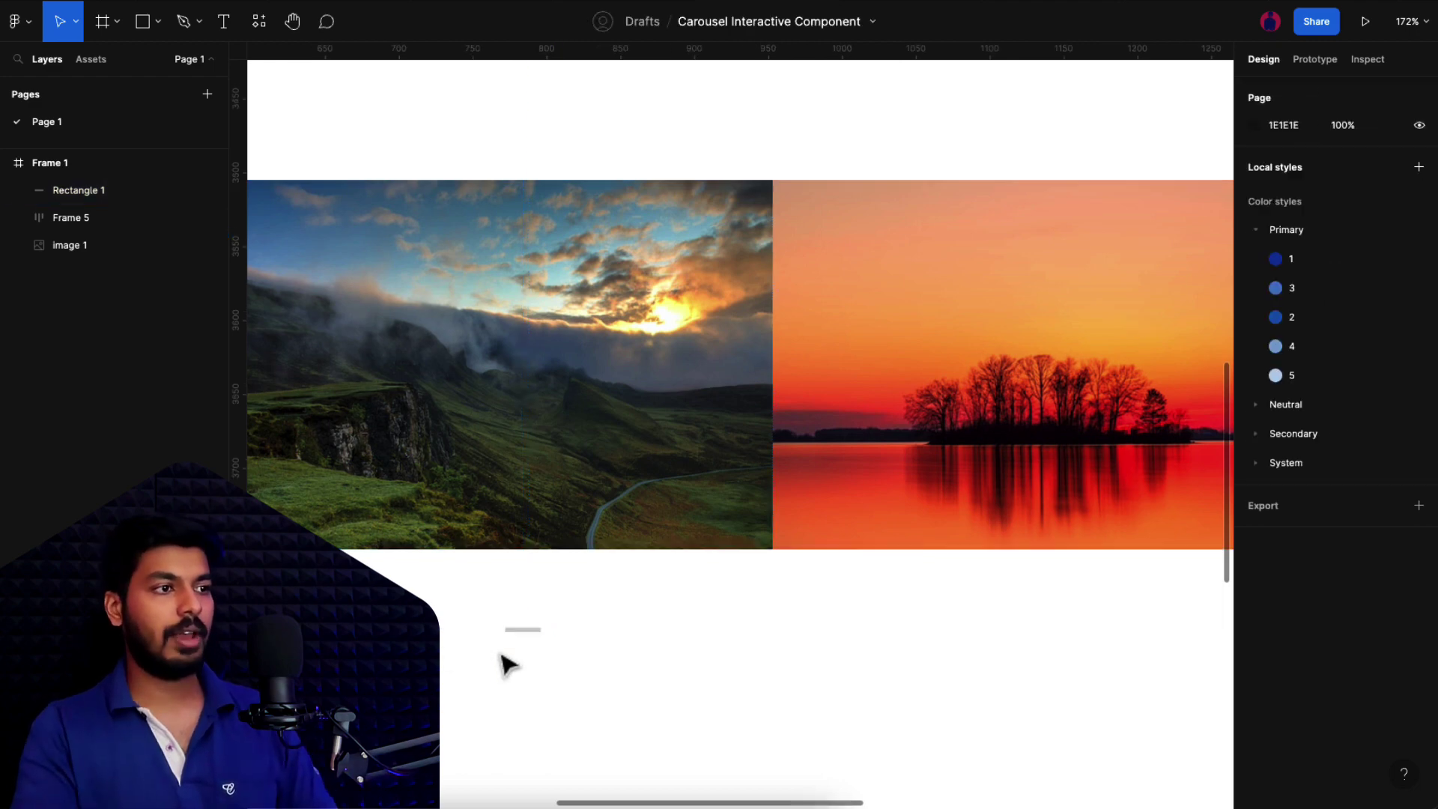
click(543, 637)
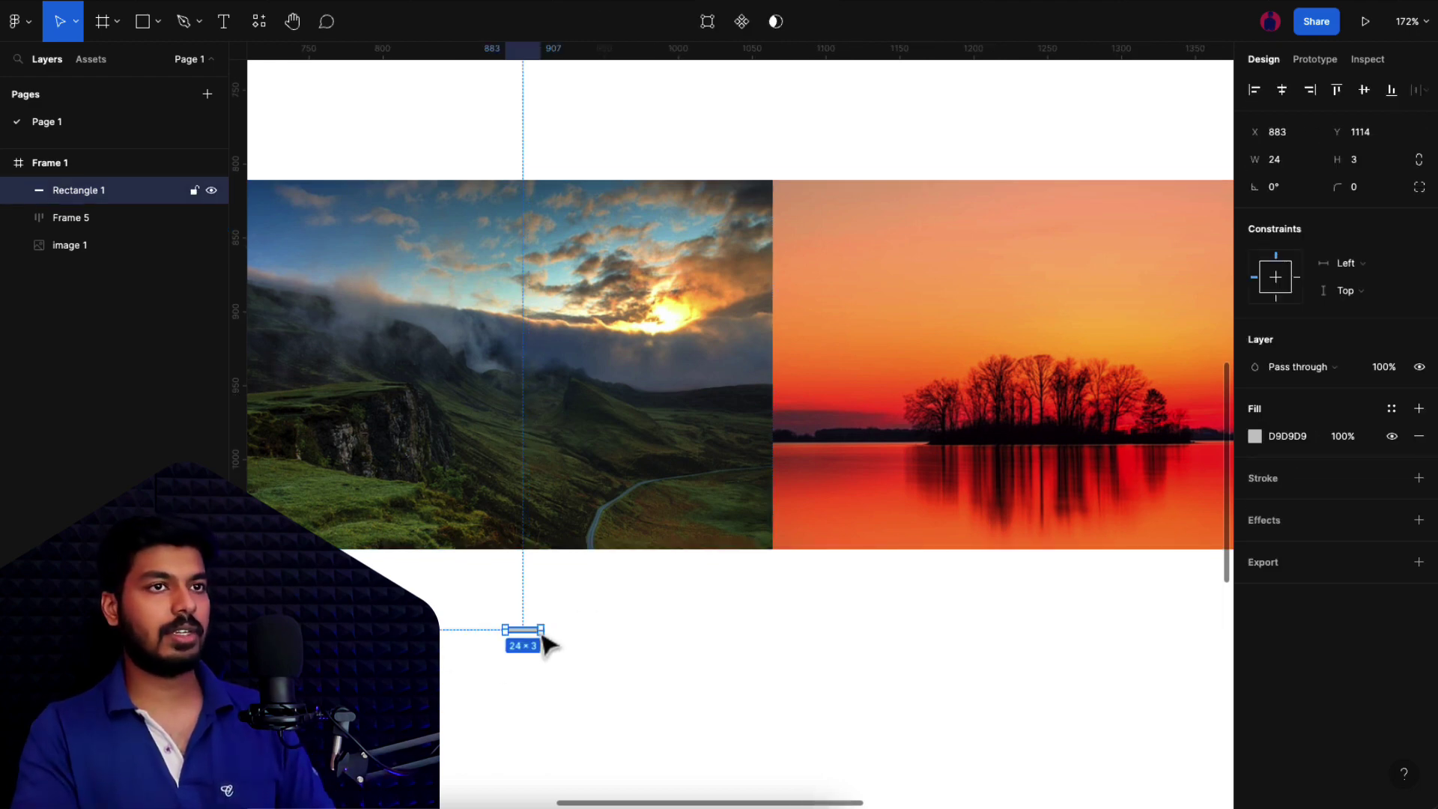
text(1)
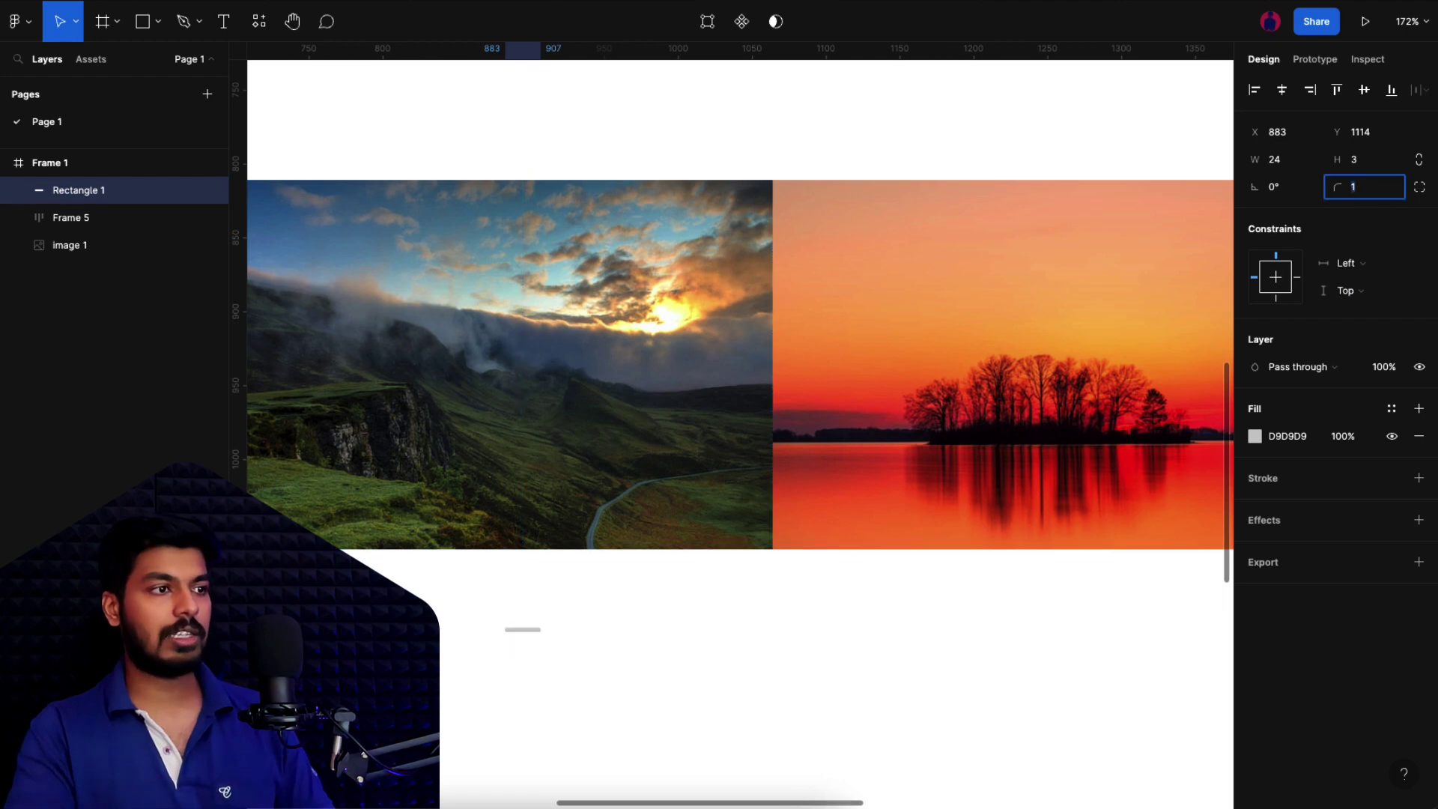
key(Return)
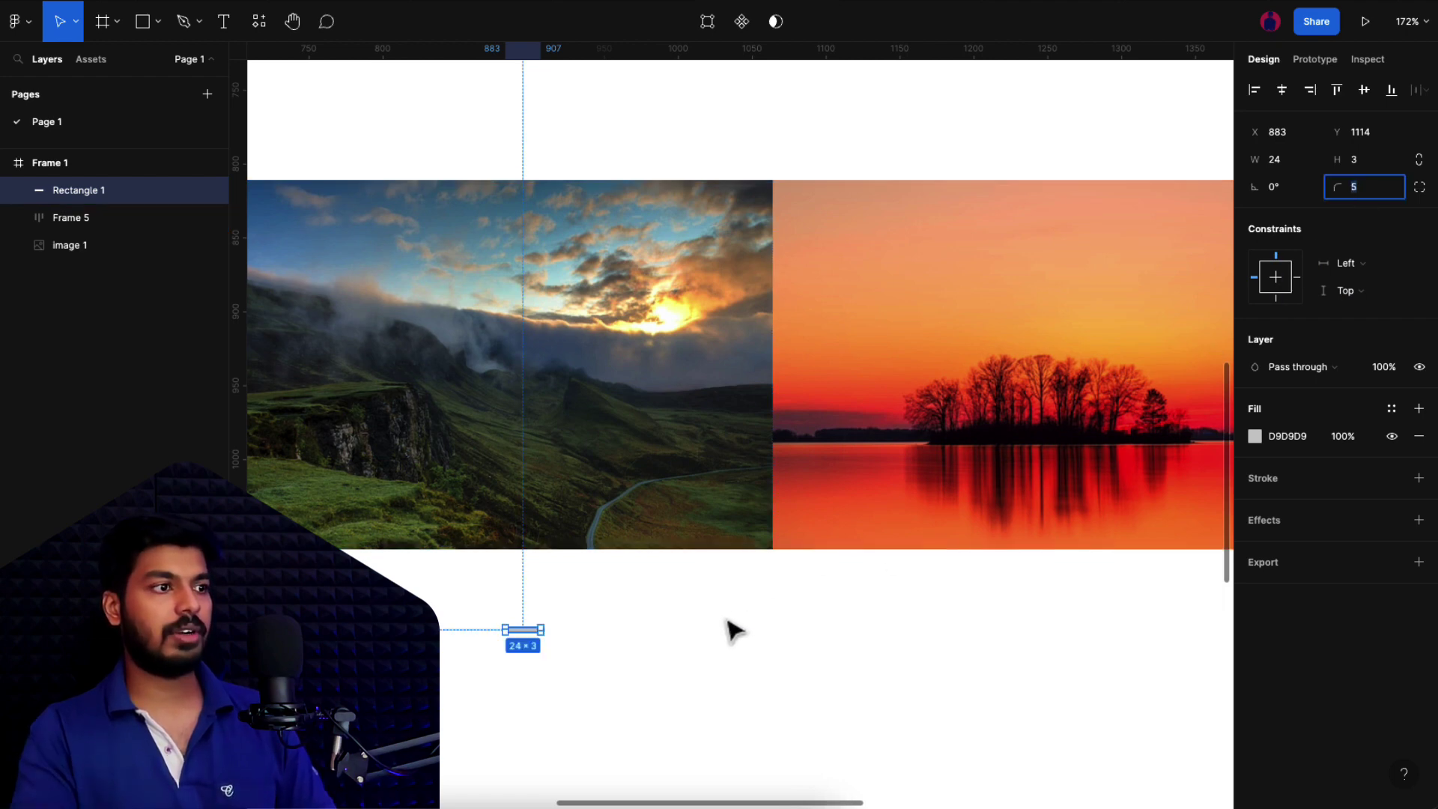
click(725, 629)
- Add two 12-wide copies of the bar in a row to its right and wrap all three bars in an auto layout
click(522, 635)
key(ctrl+d)
scroll(522, 635, up, 3)
scroll(524, 644, up, 3)
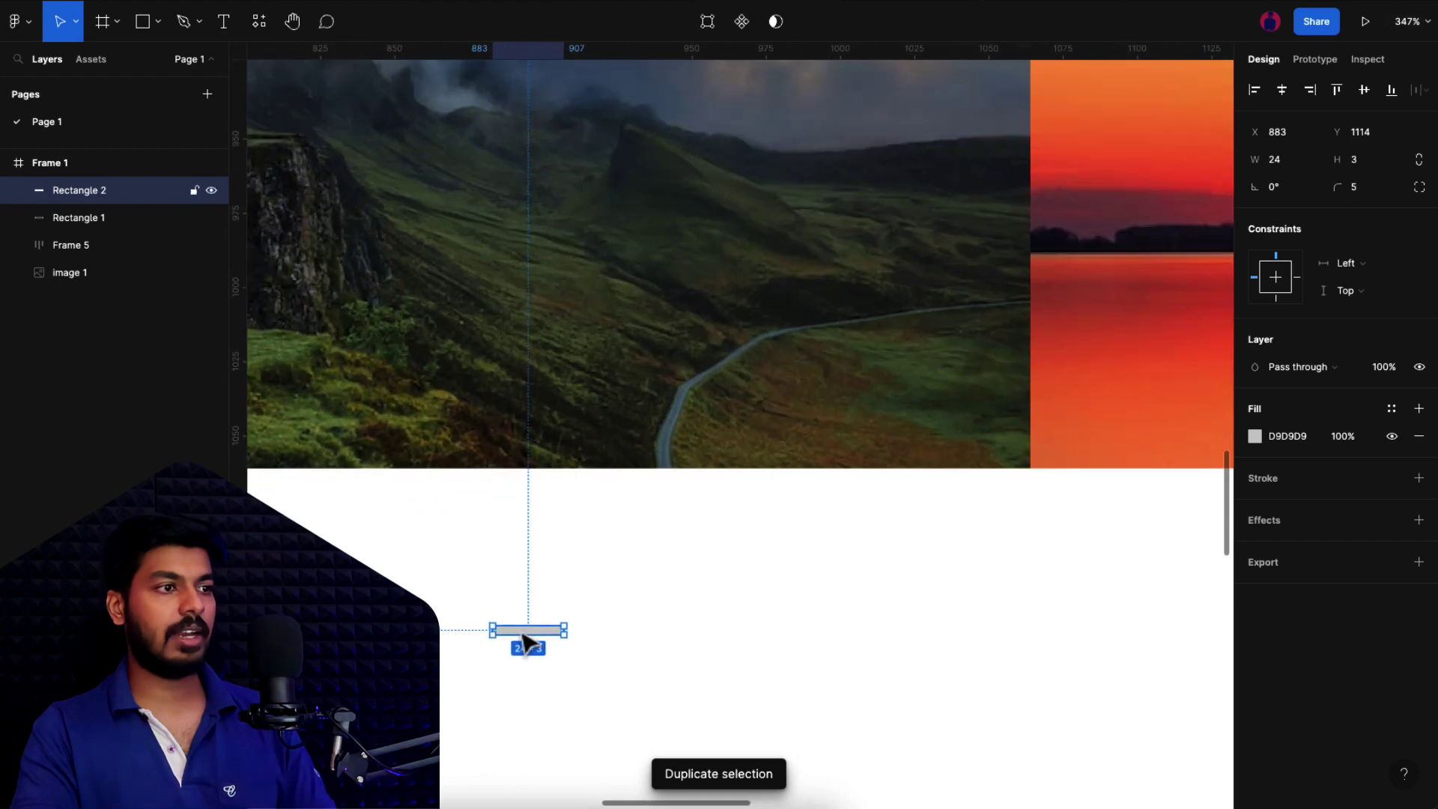
drag(528, 633, 645, 635)
key(ctrl+d)
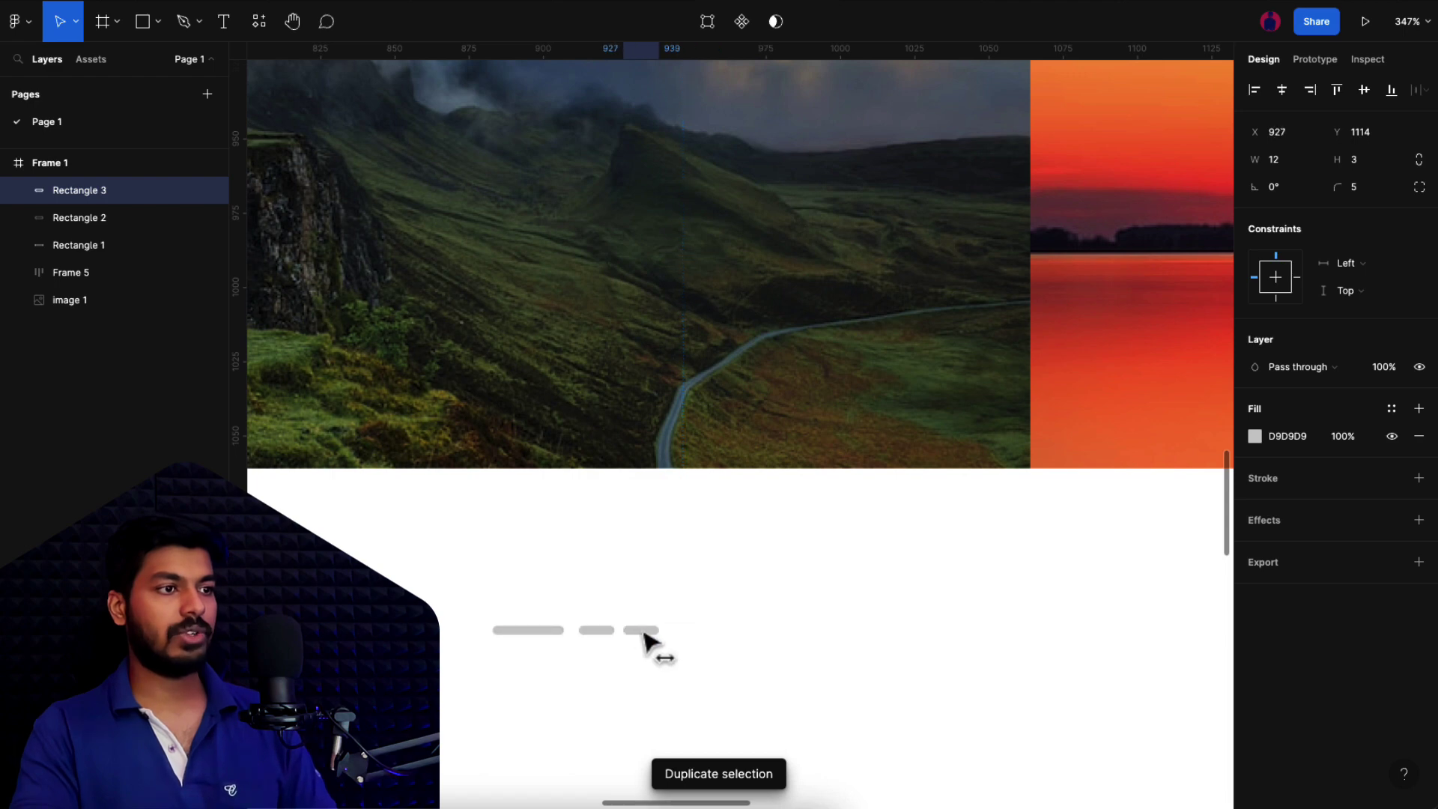
drag(751, 578, 510, 672)
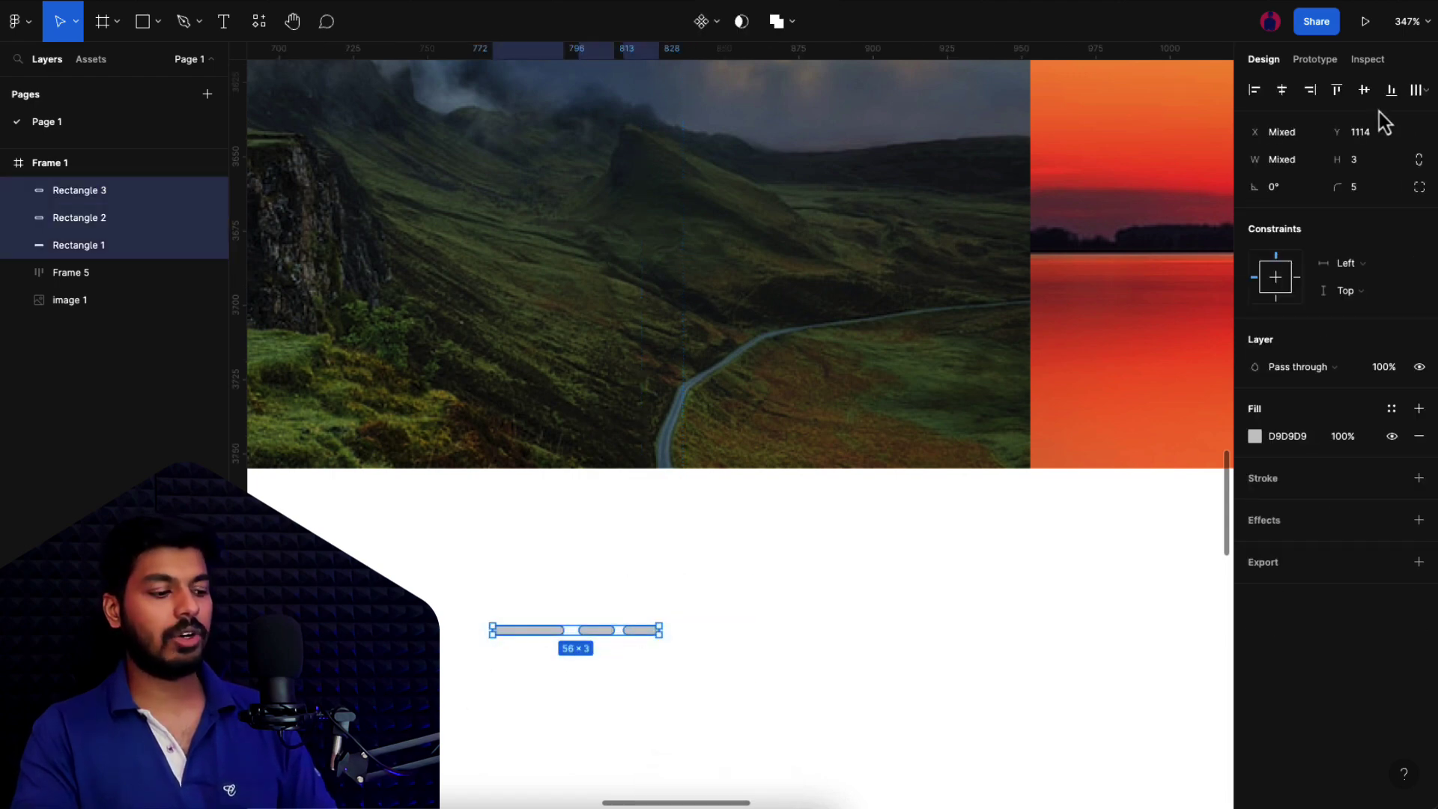
key(shift+a)
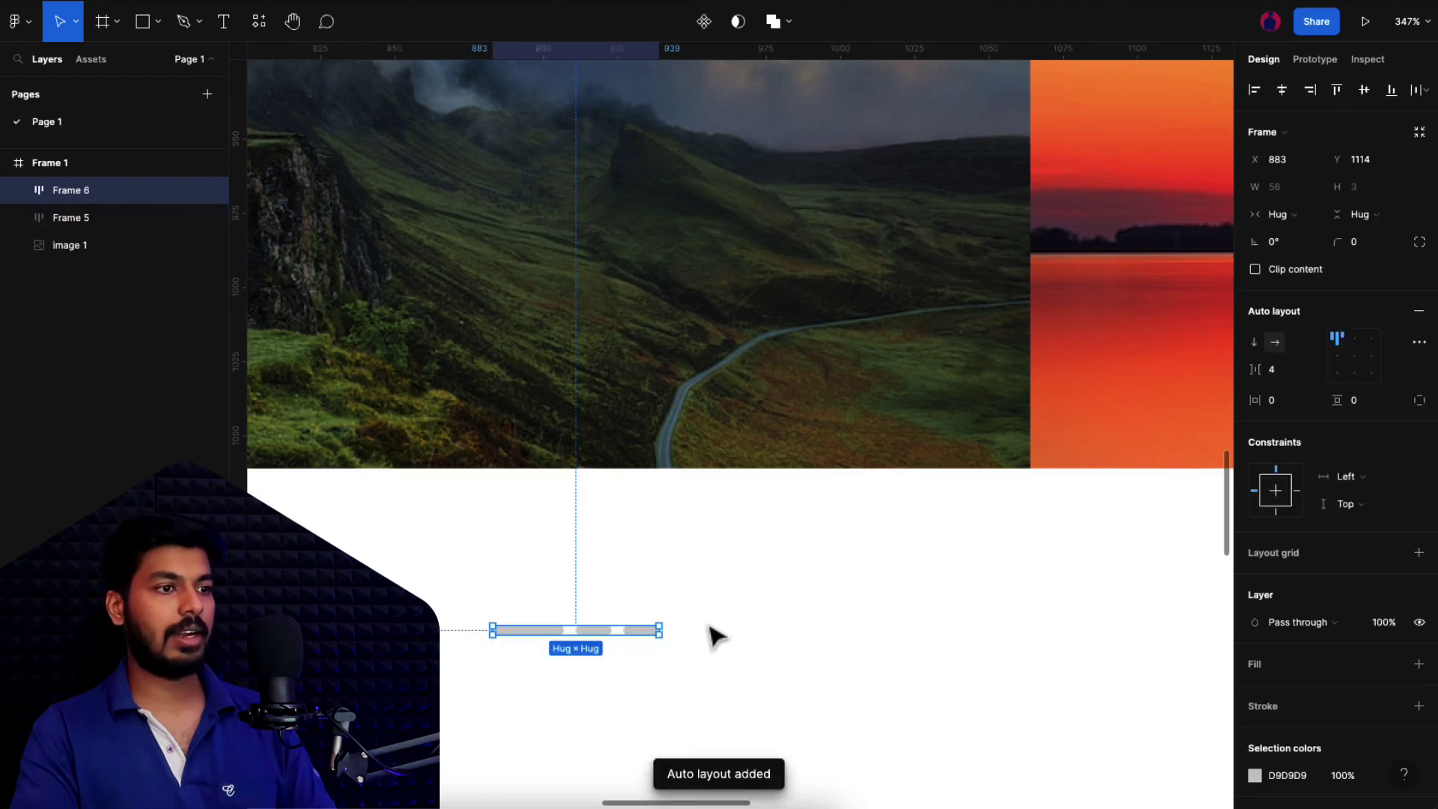
- Delete the last short bar from the indicator row and undo the deletion
click(642, 633)
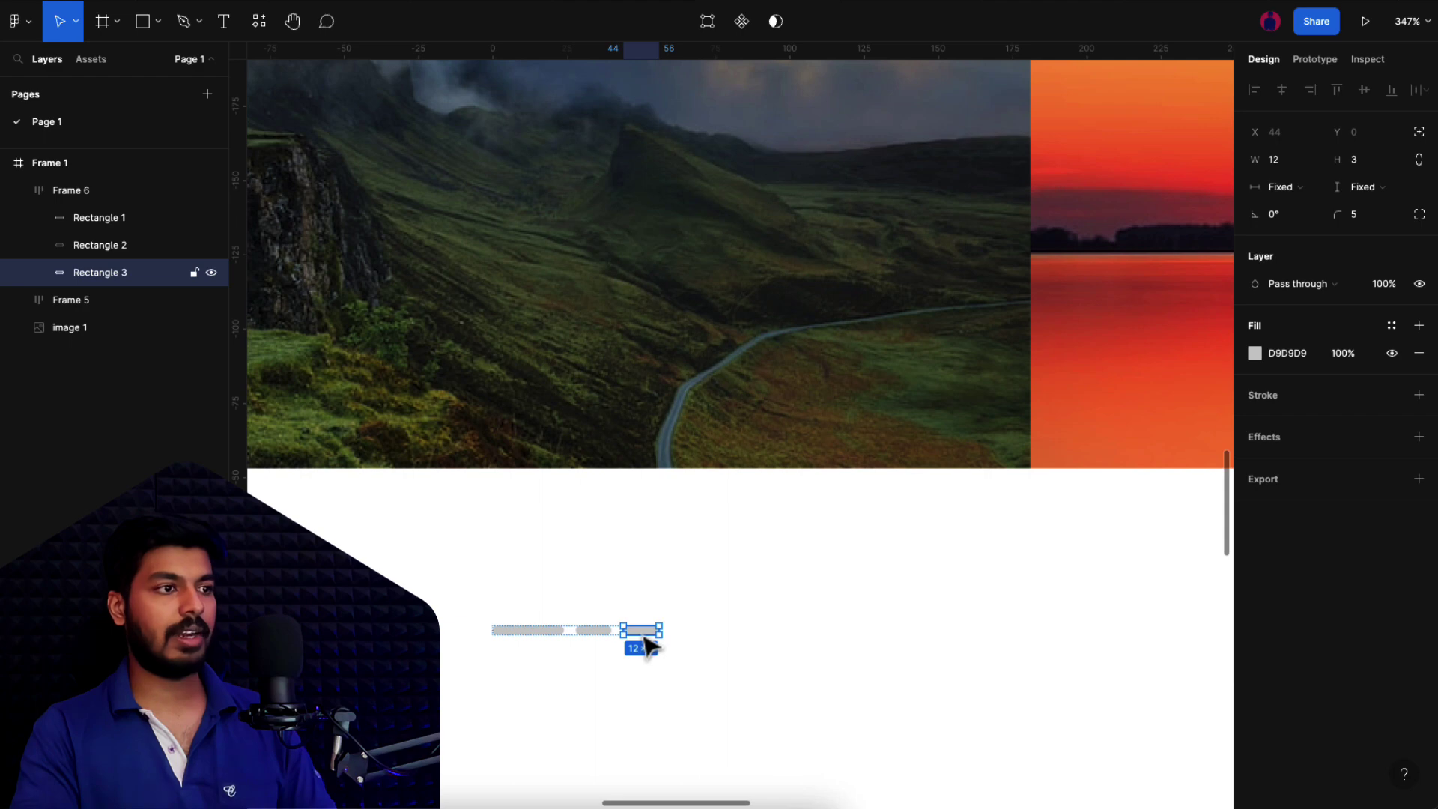
key(Delete)
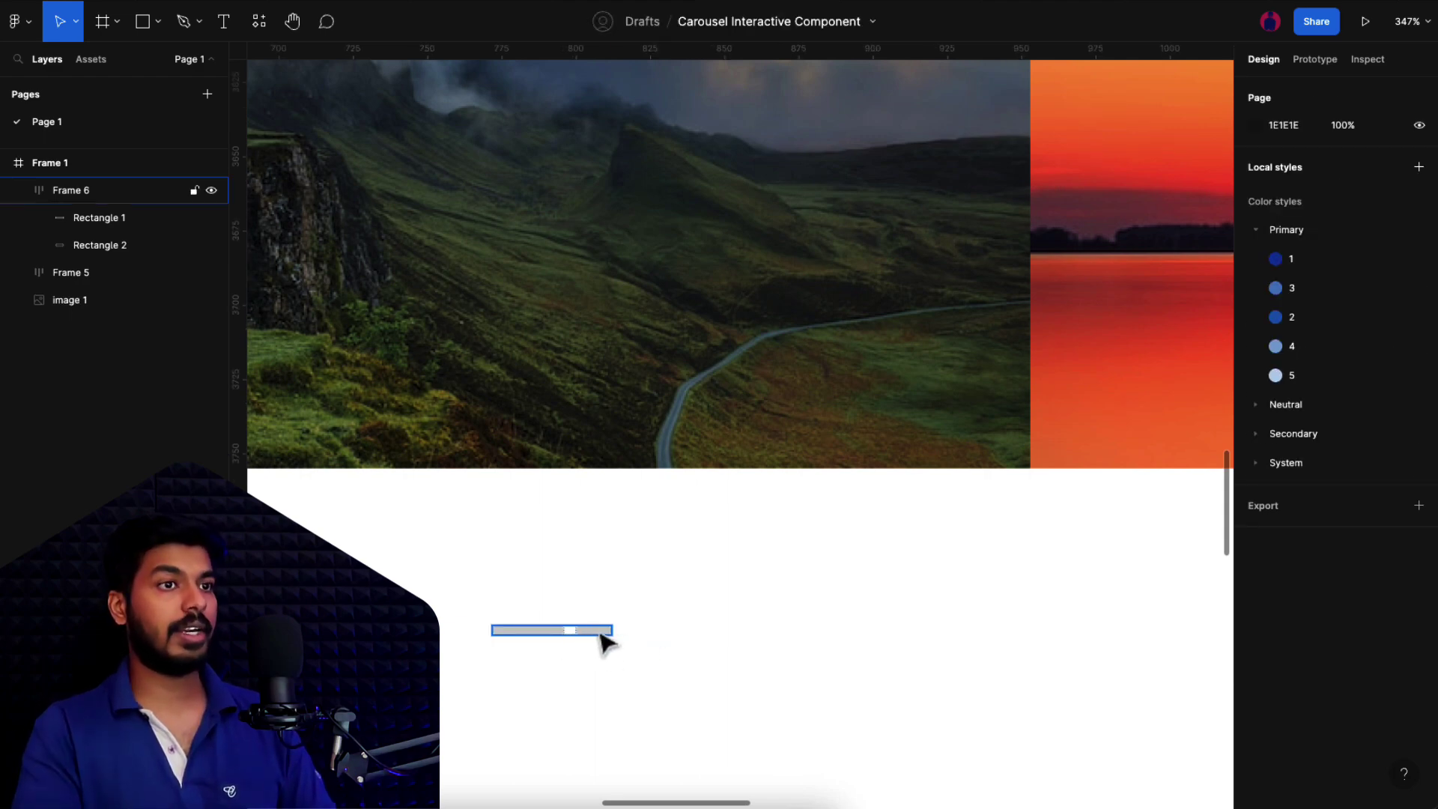
key(ctrl+z)
click(649, 689)
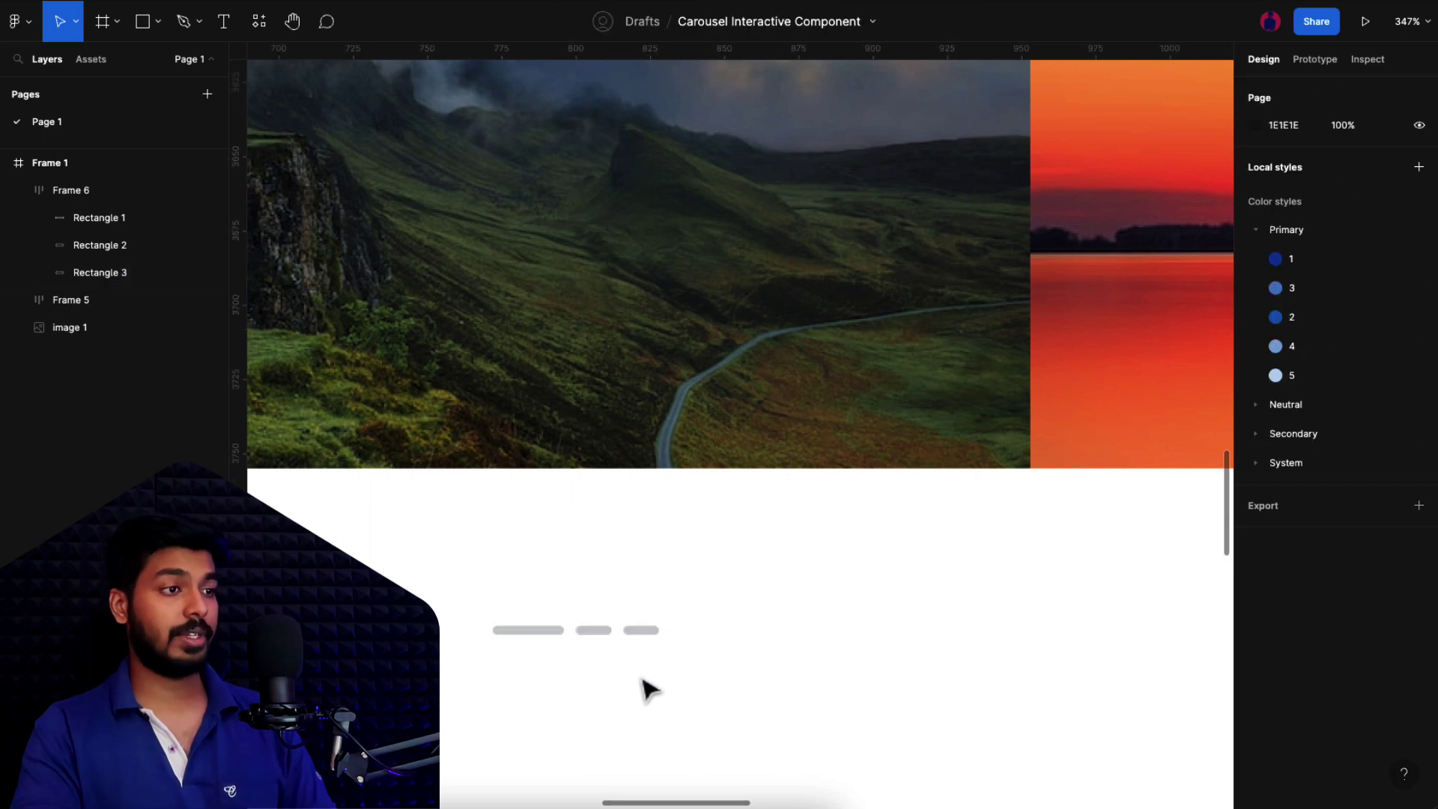
- Apply the Primary/1 color style to the long bar of the indicator row
click(637, 631)
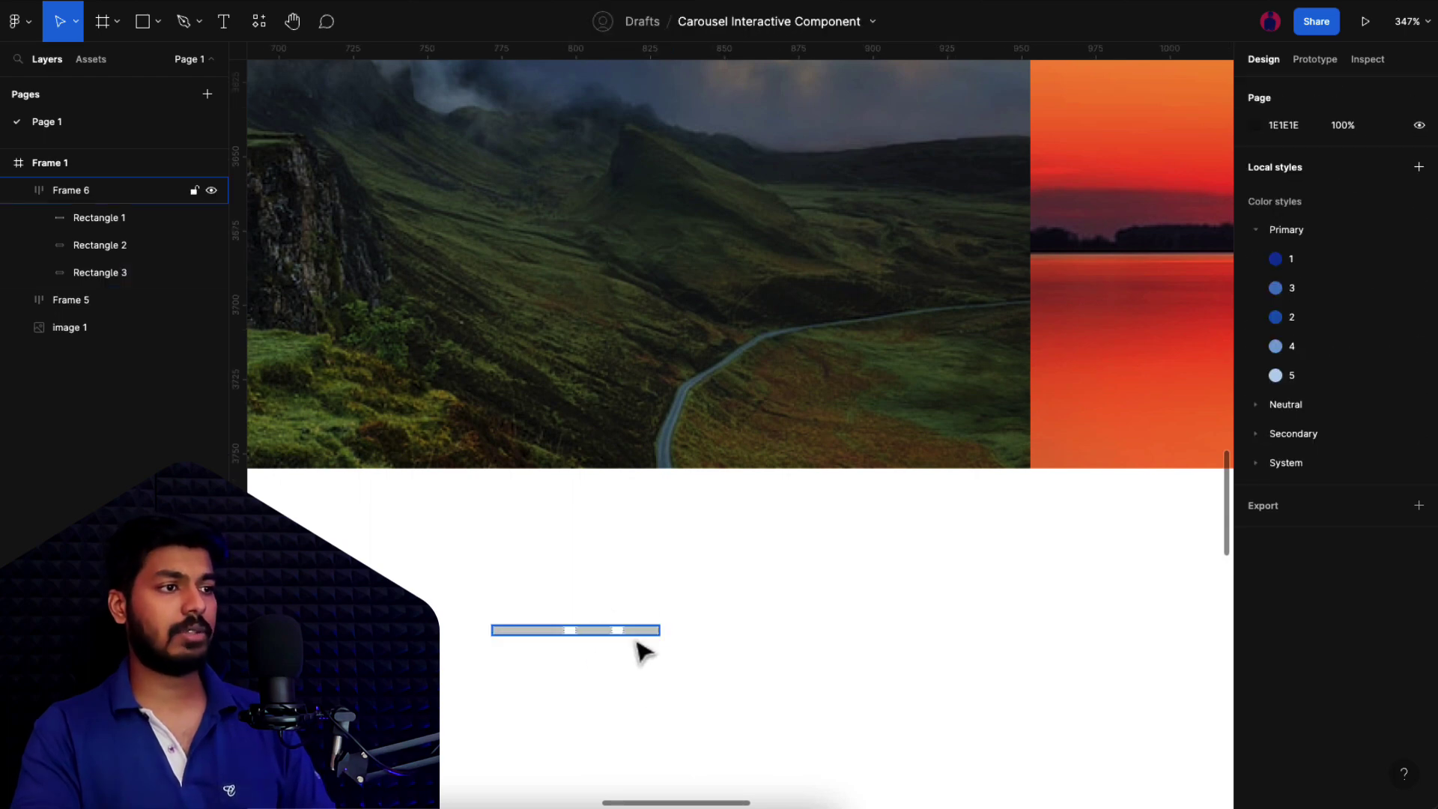
click(558, 631)
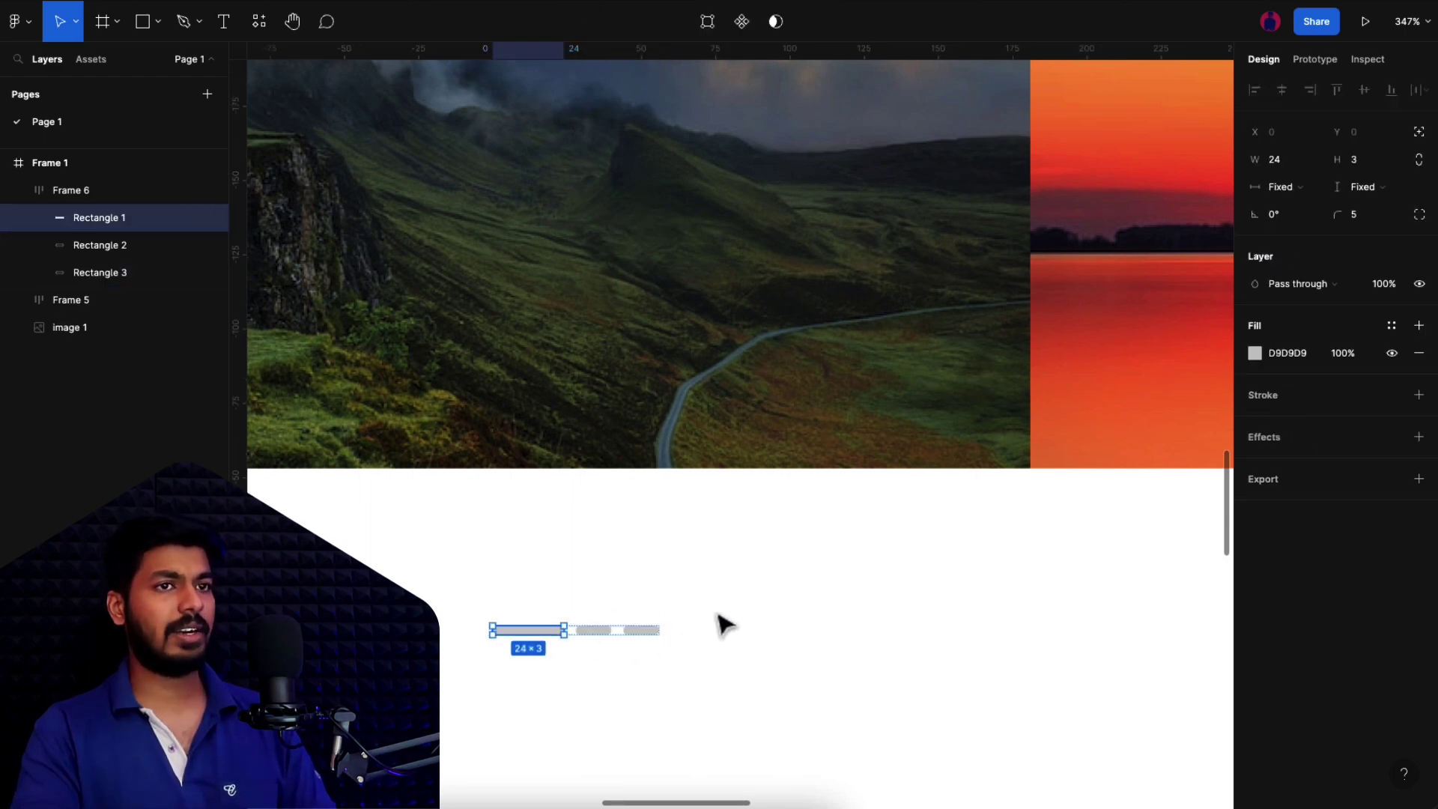
click(1391, 326)
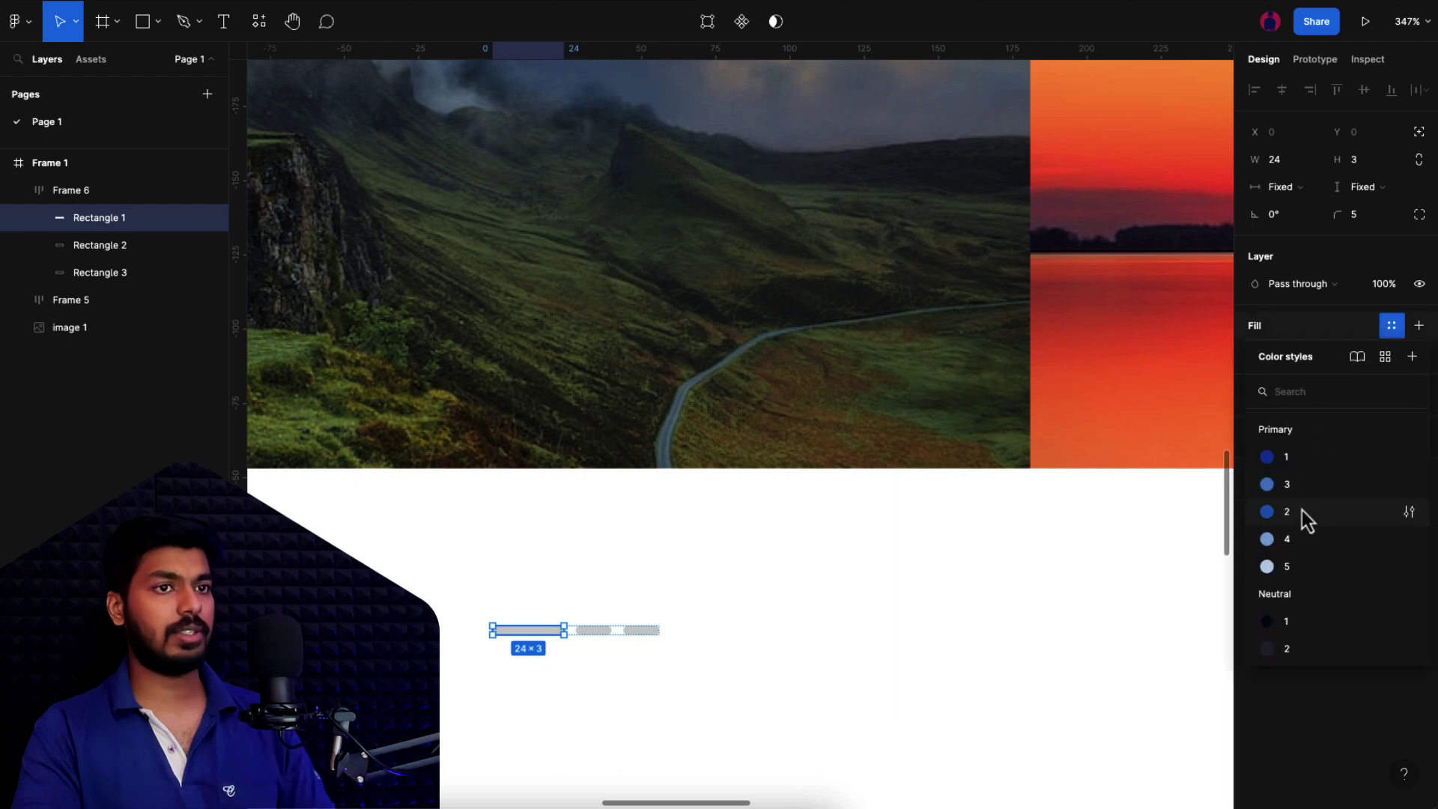
click(1288, 466)
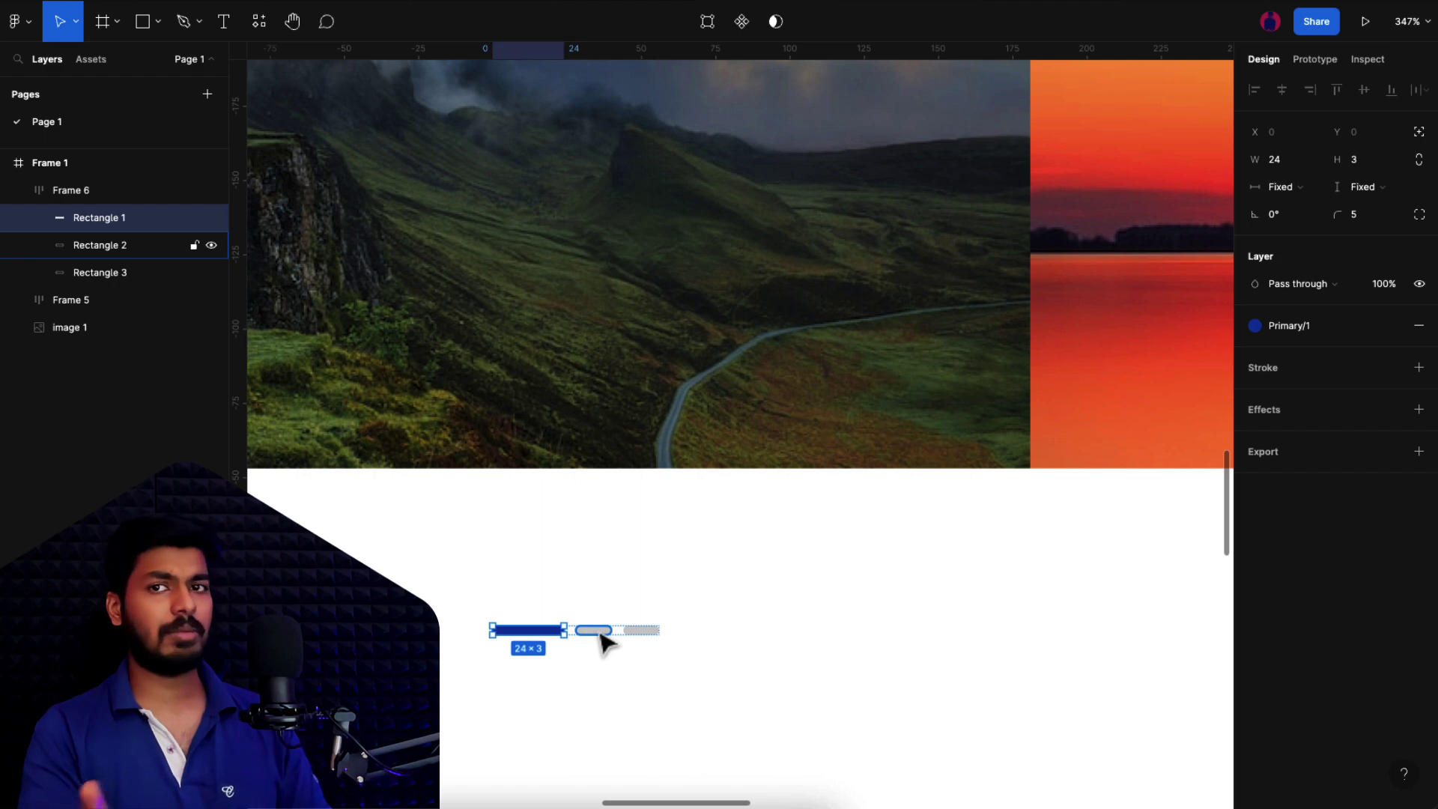
- Move the whole indicator row onto the first image, centered horizontally near its bottom edge
key(Escape)
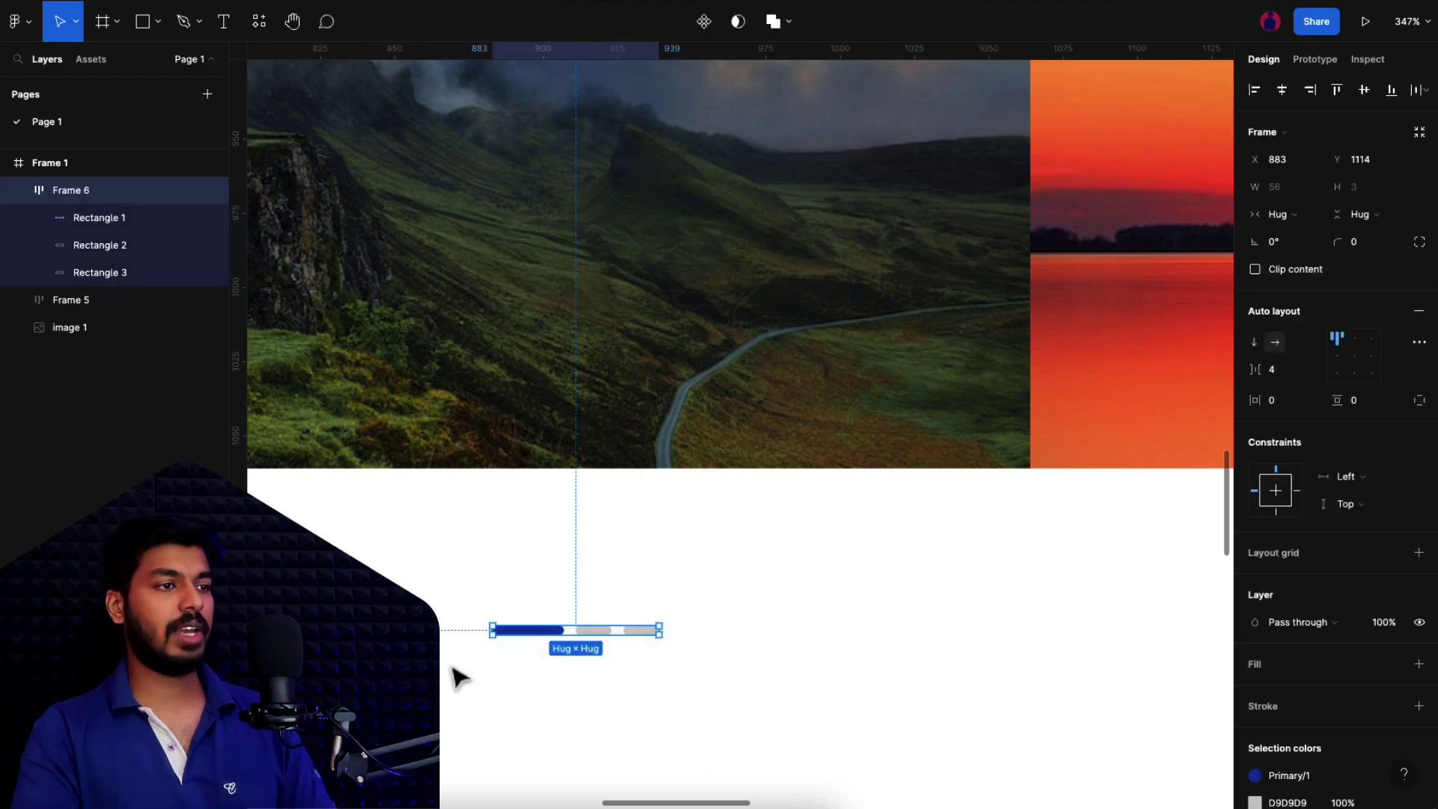
scroll(457, 674, down, 6)
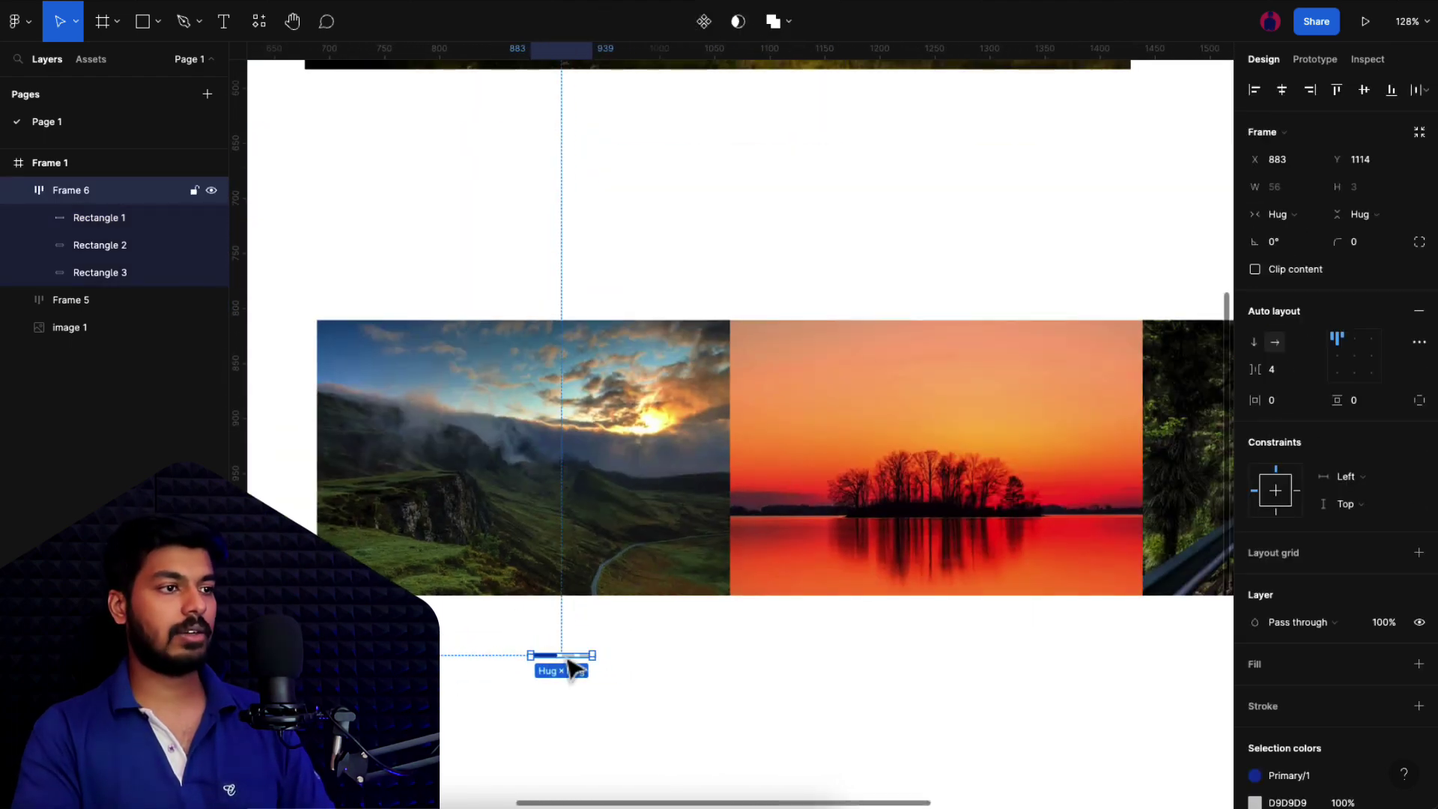
drag(562, 664, 545, 578)
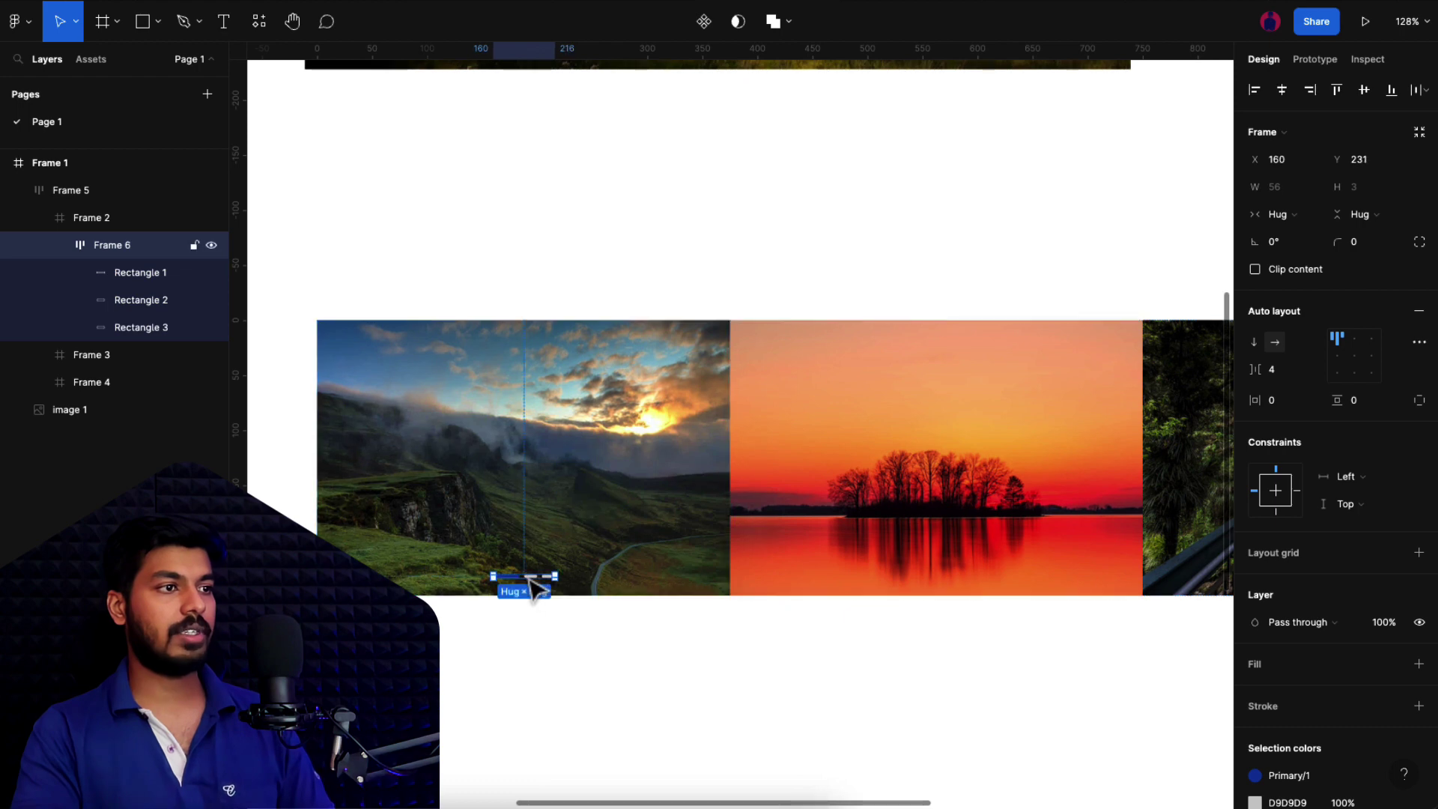
click(507, 642)
- Change the long indicator bar's fill to the white color style
scroll(507, 633, up, 6)
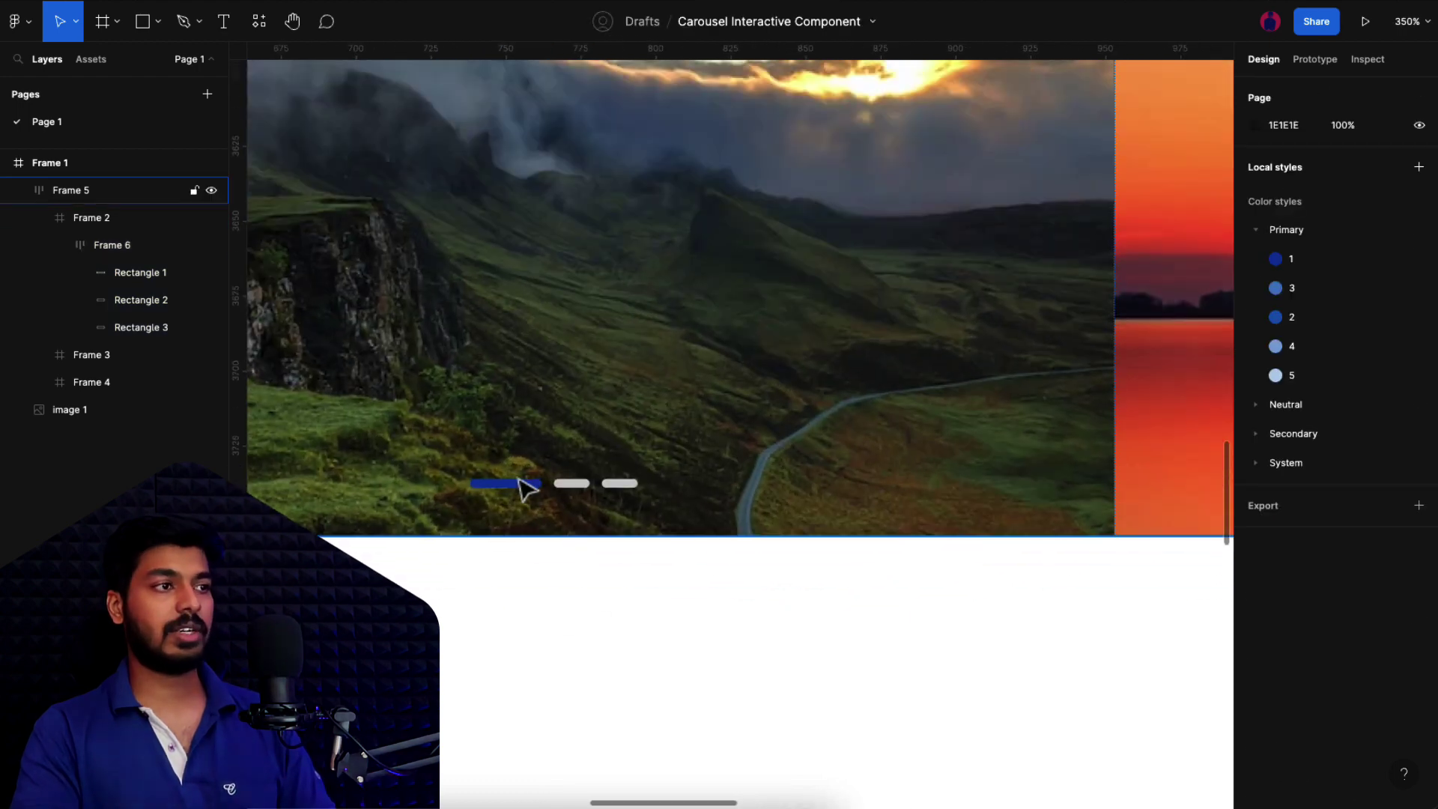
scroll(523, 483, up, 3)
super+click(529, 486)
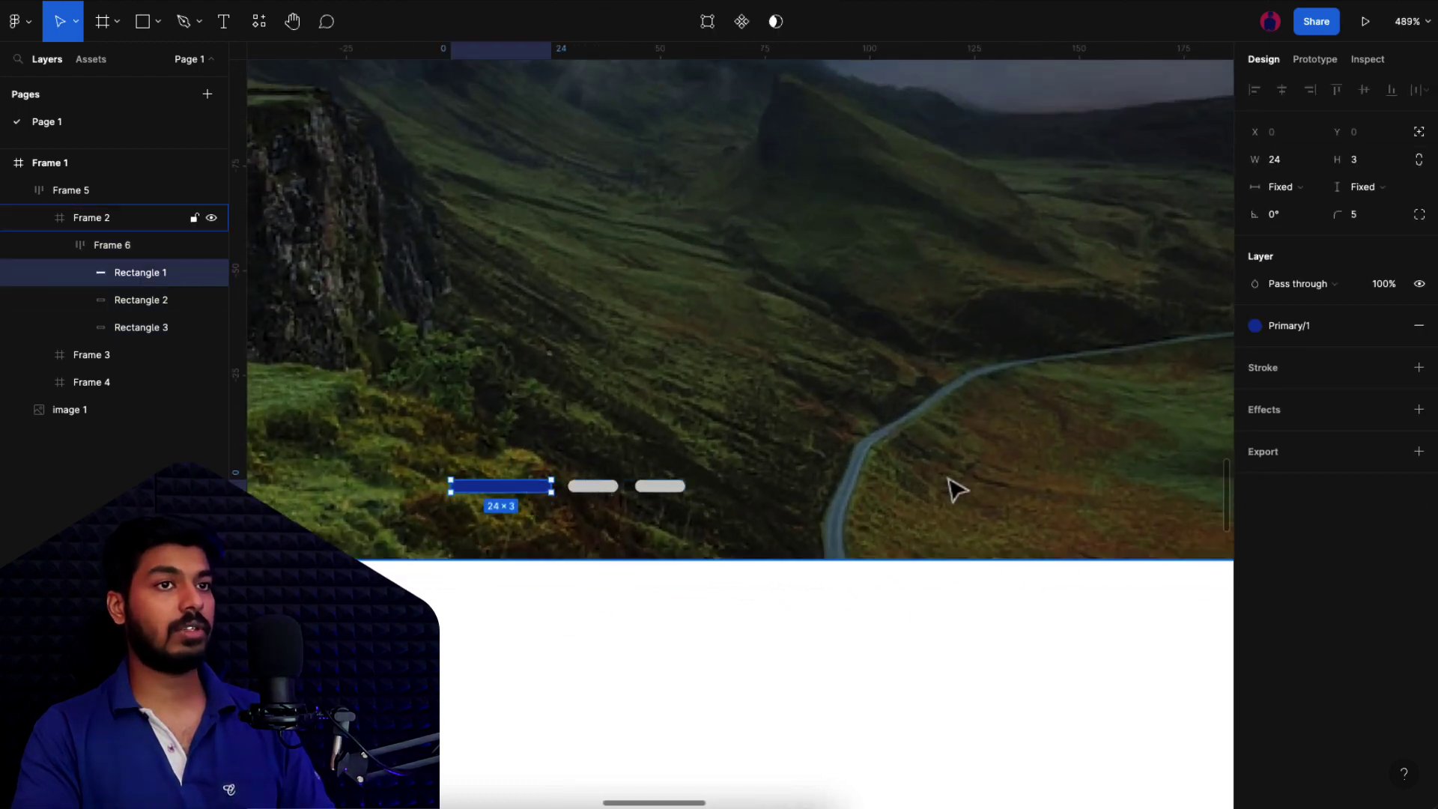
click(1274, 334)
scroll(1295, 588, down, 2)
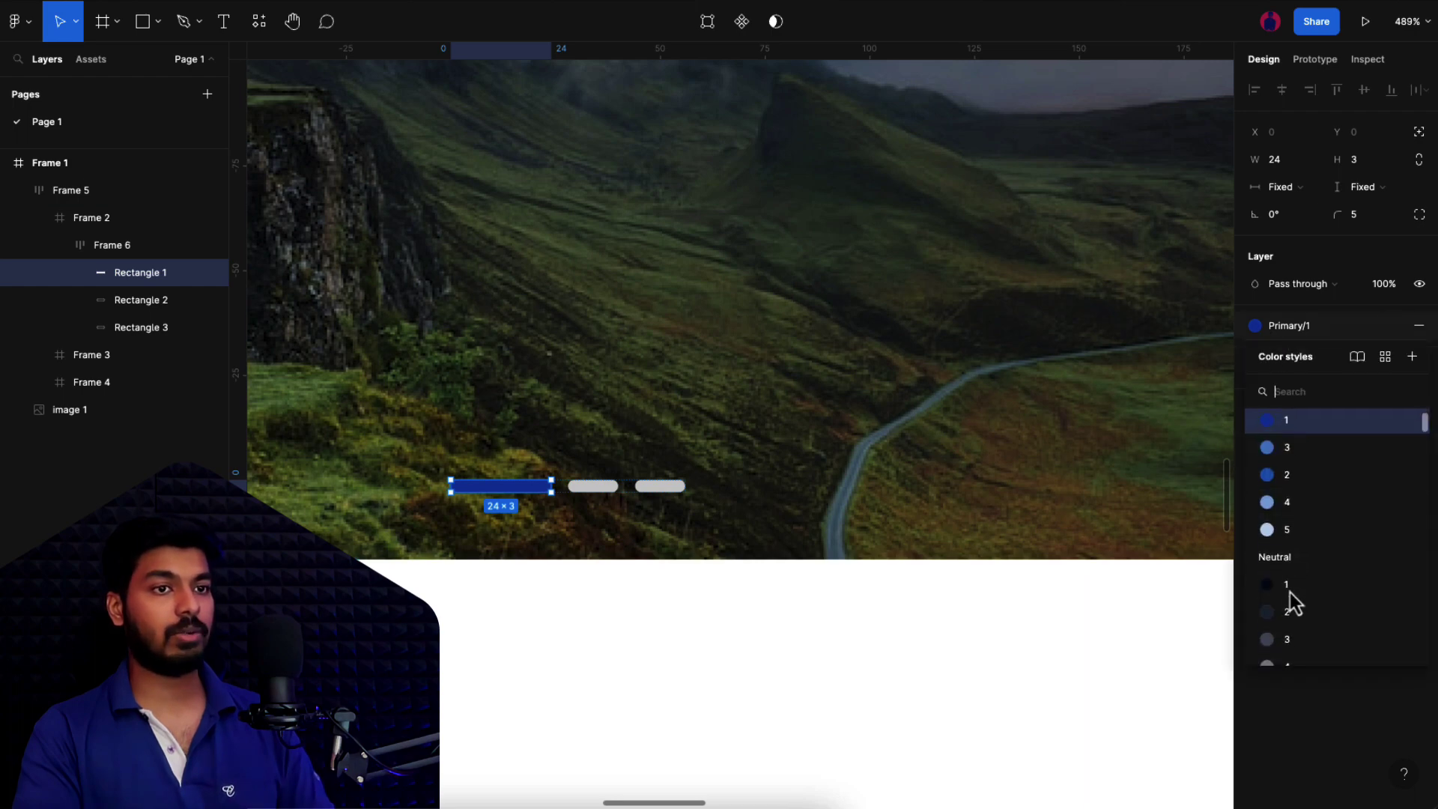
click(1290, 591)
- Apply the Neutral/4 color style to both short indicator bars
click(604, 489)
shift+click(649, 488)
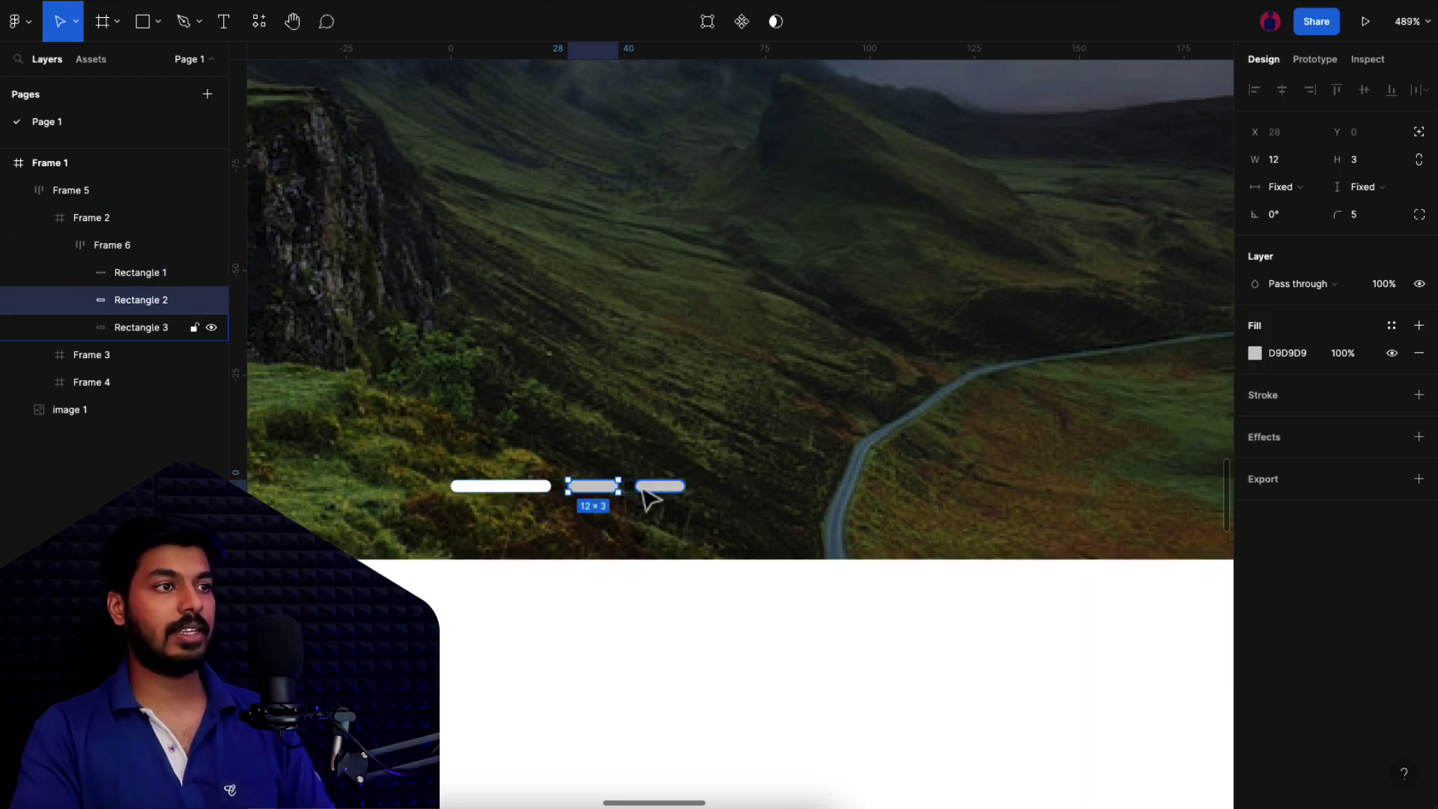
click(1390, 327)
scroll(1344, 607, down, 4)
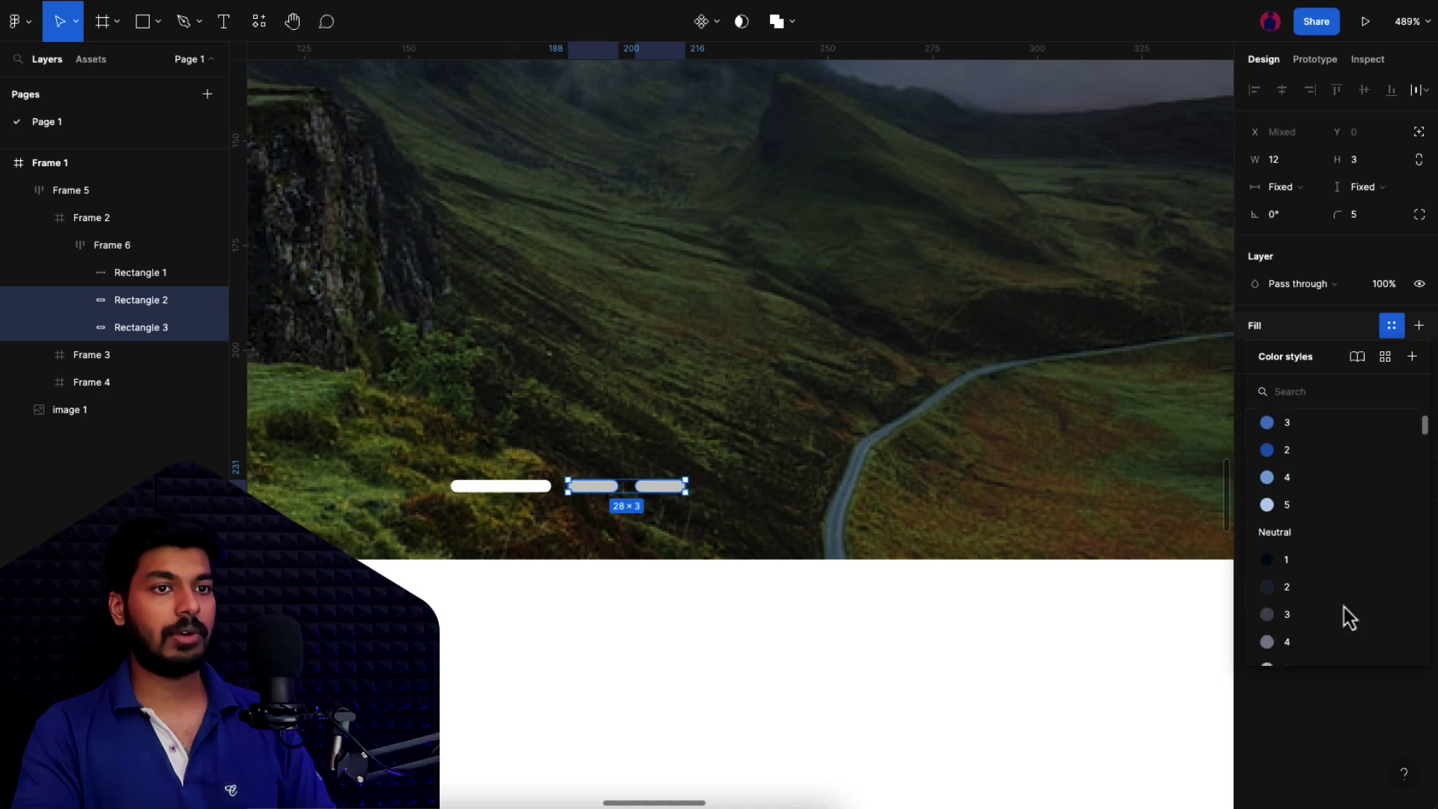
click(1301, 472)
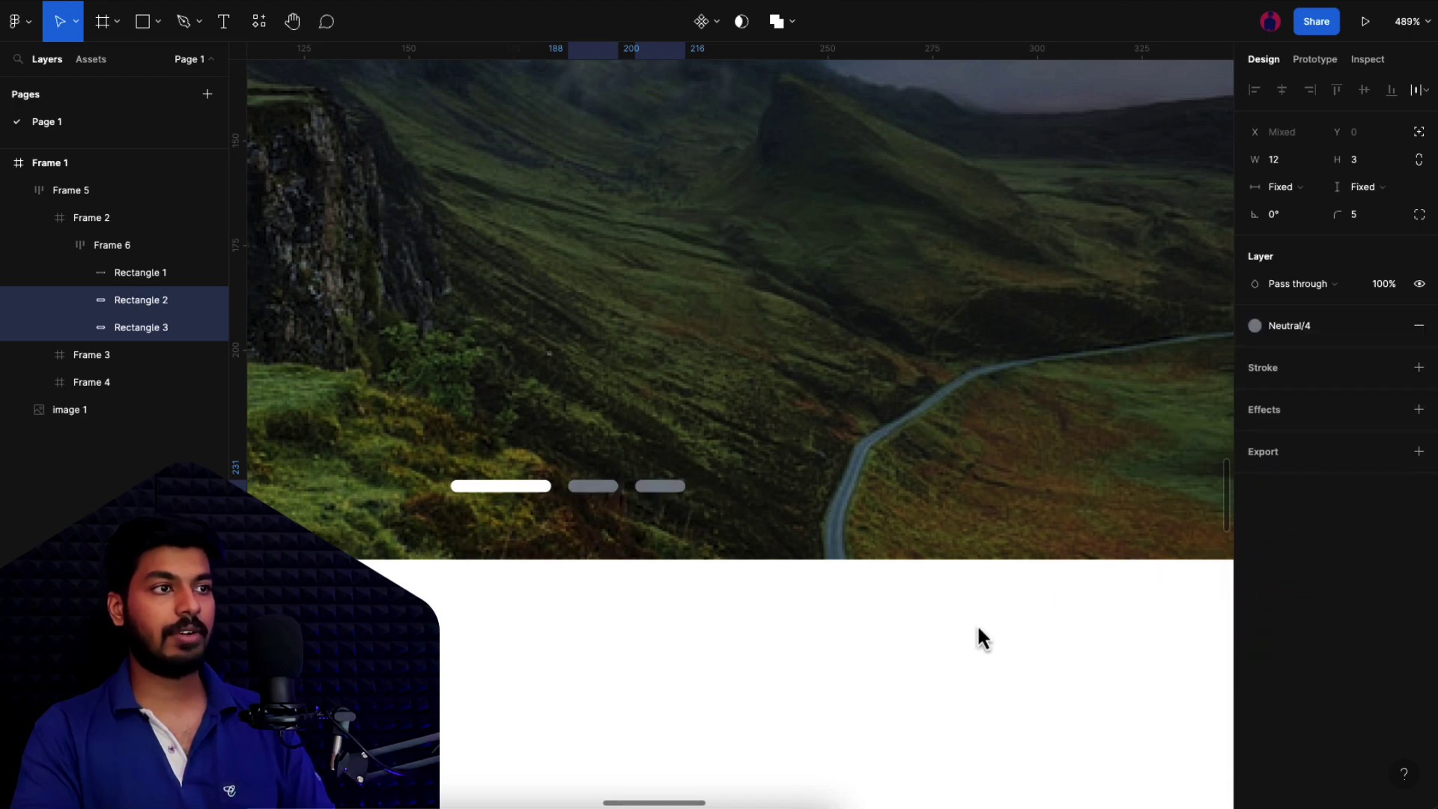
- Draw a new frame about 376 × 251 over the first image of the carousel row
click(977, 624)
scroll(899, 675, down, 5)
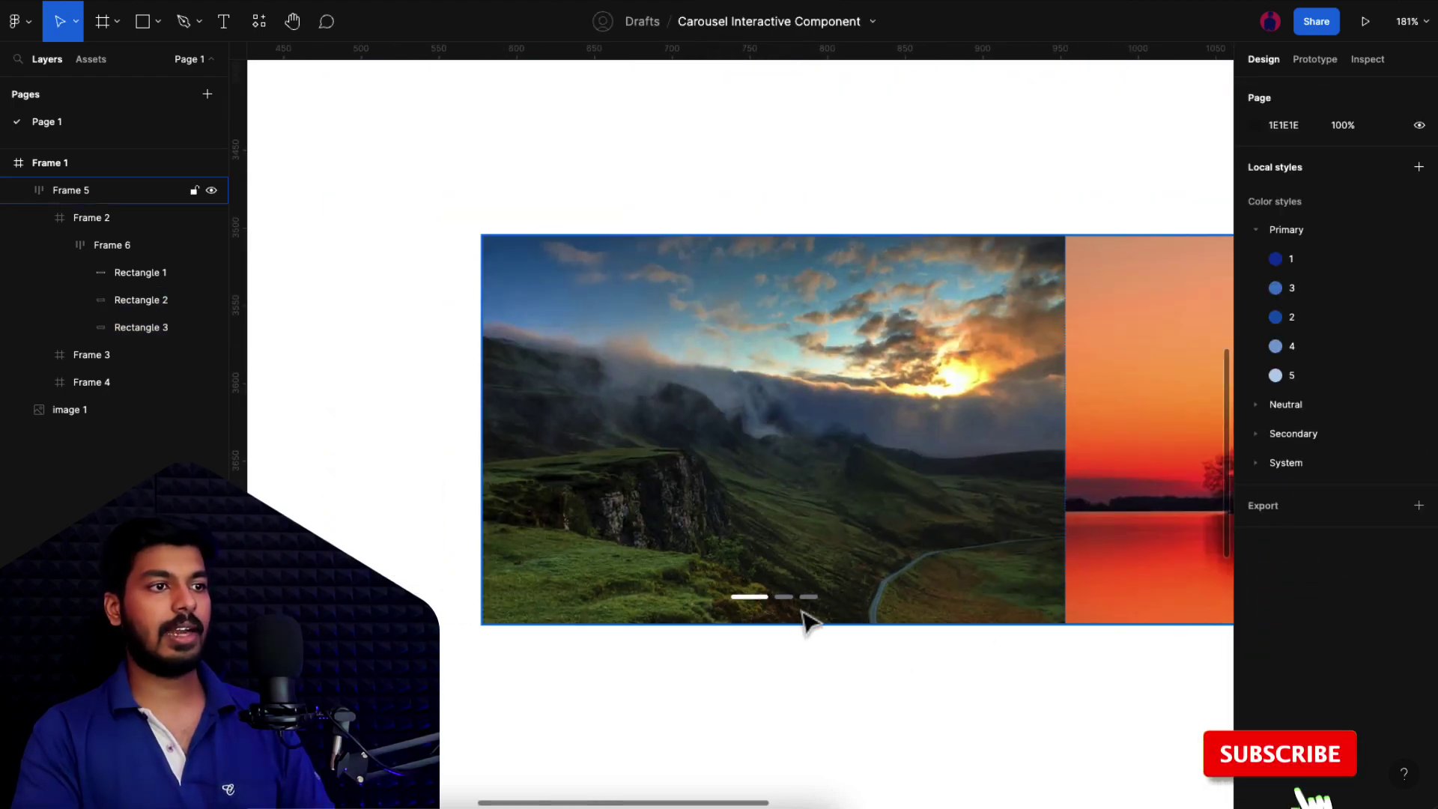
scroll(824, 625, right, 3)
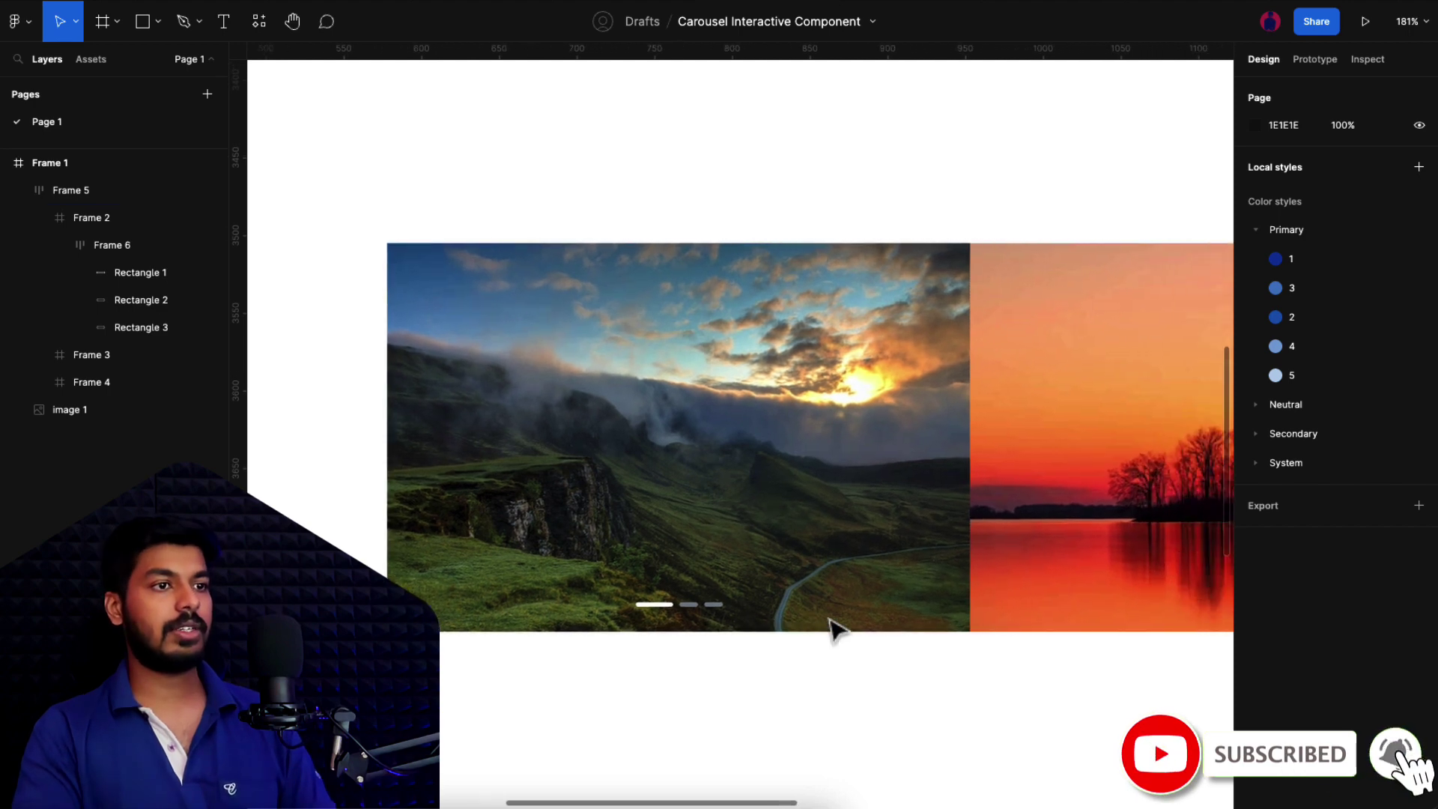
scroll(830, 630, down, 5)
scroll(828, 629, right, 1)
scroll(828, 629, up, 1)
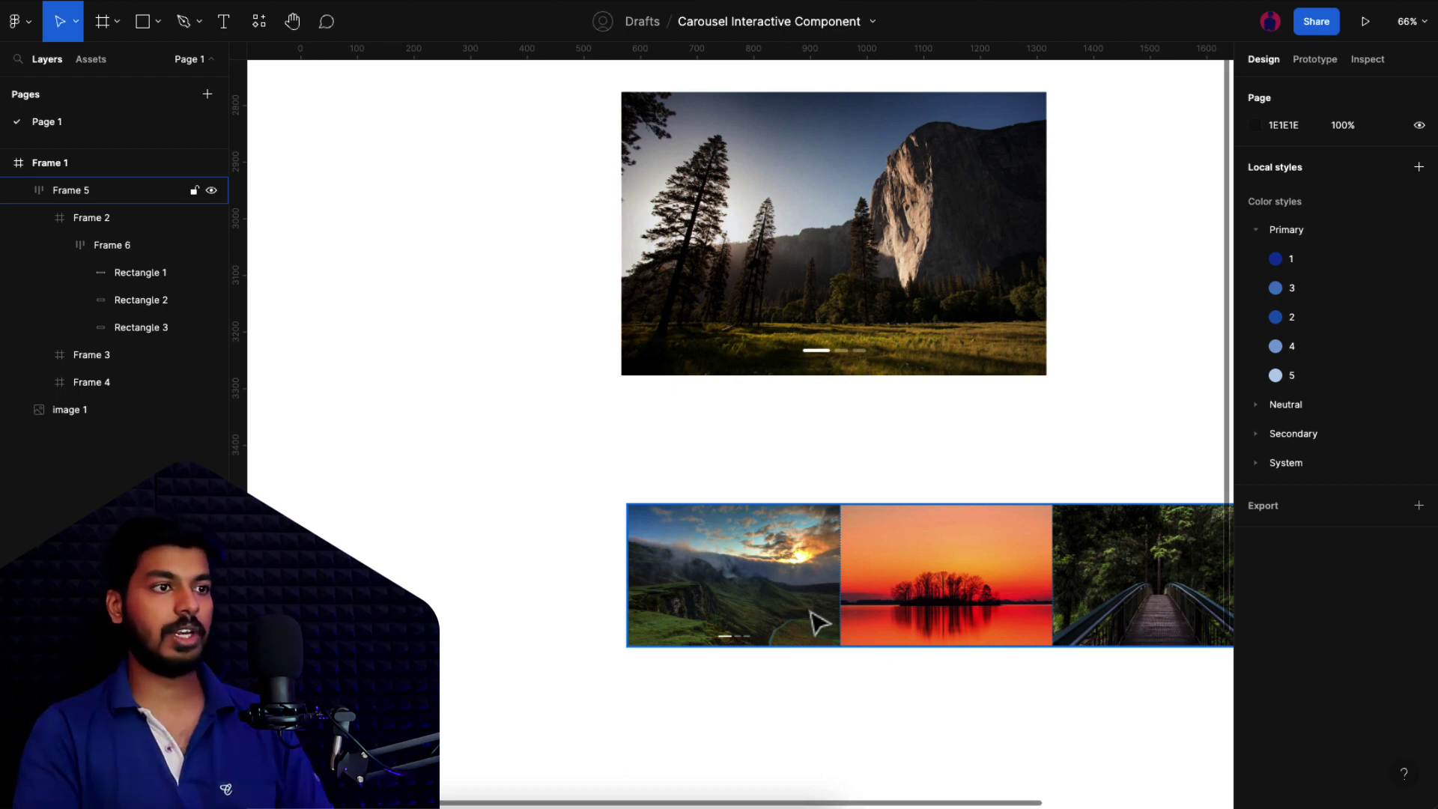
scroll(819, 619, up, 2)
key(f)
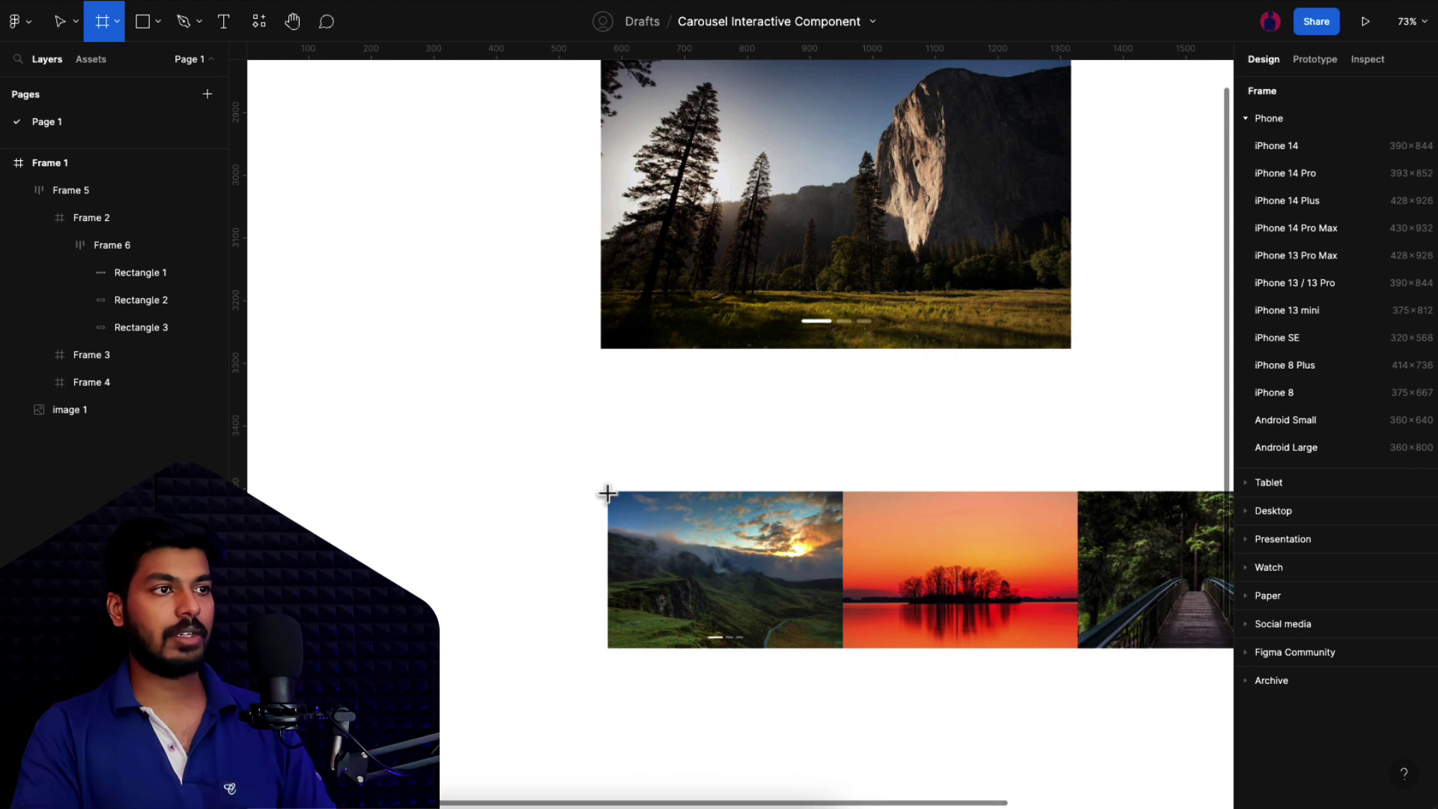
mouse_move(607, 492)
mouse_down()
mouse_move(795, 667)
mouse_move(842, 649)
mouse_up()
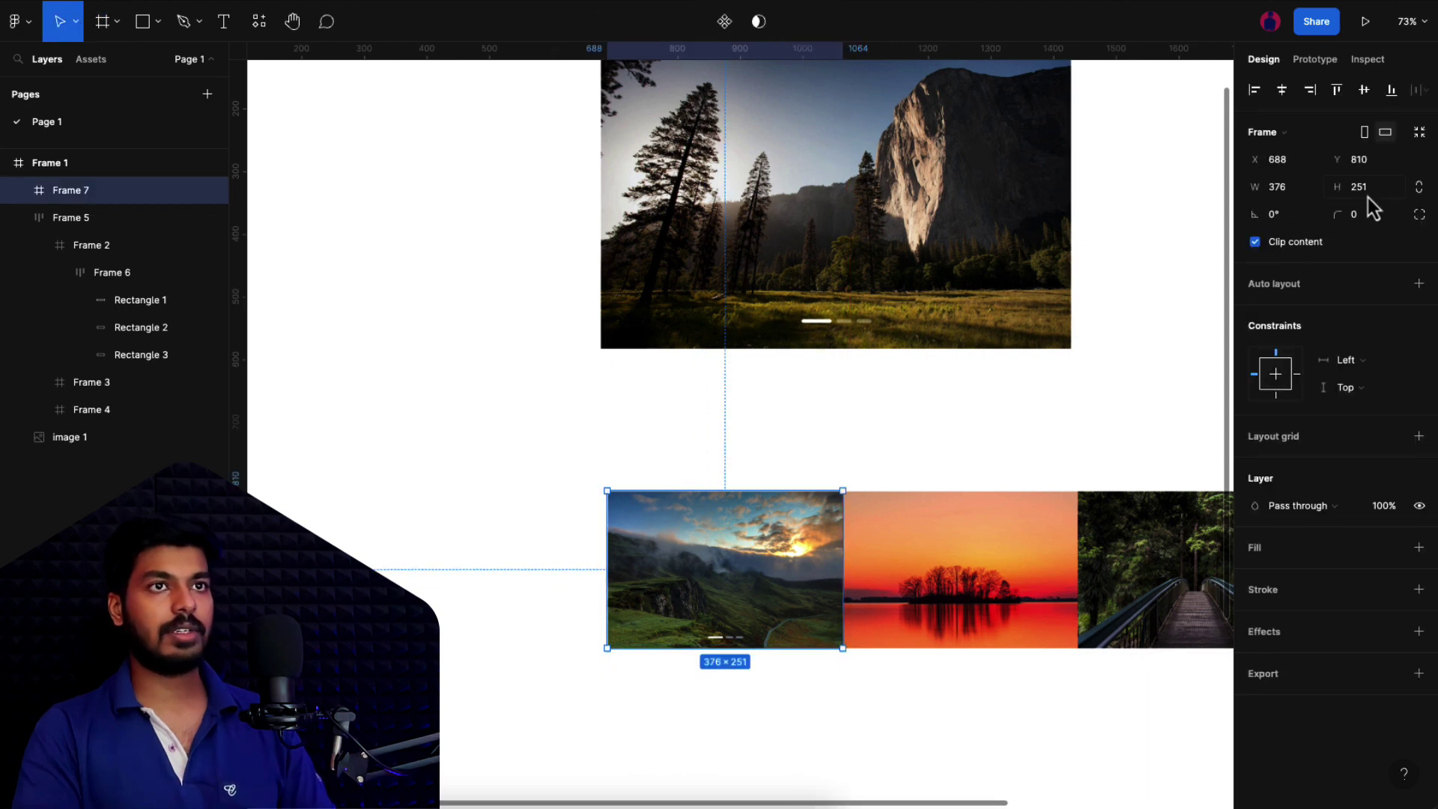
- Set the new frame's size to 375 × 250
click(1296, 191)
text(3)
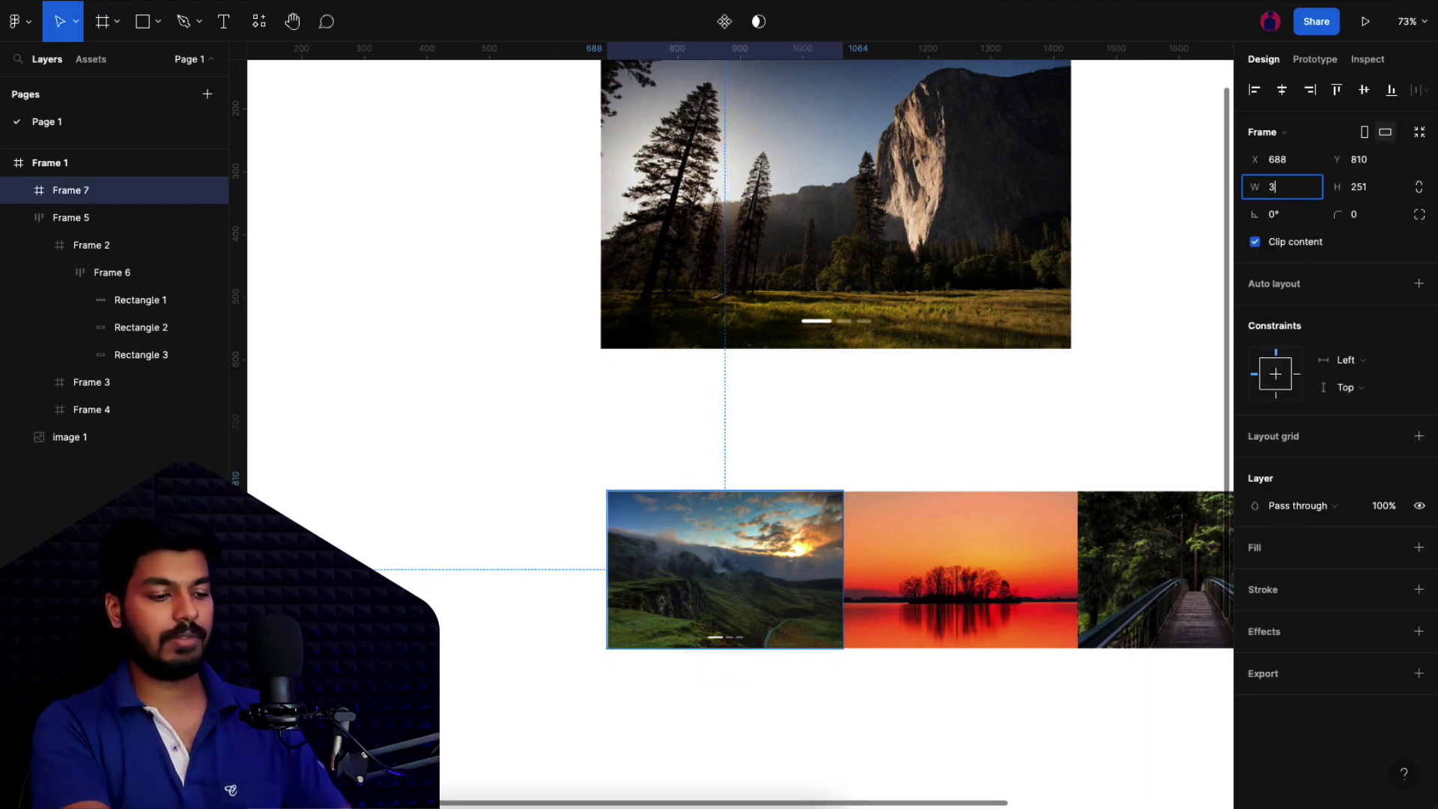
text(75)
click(1364, 189)
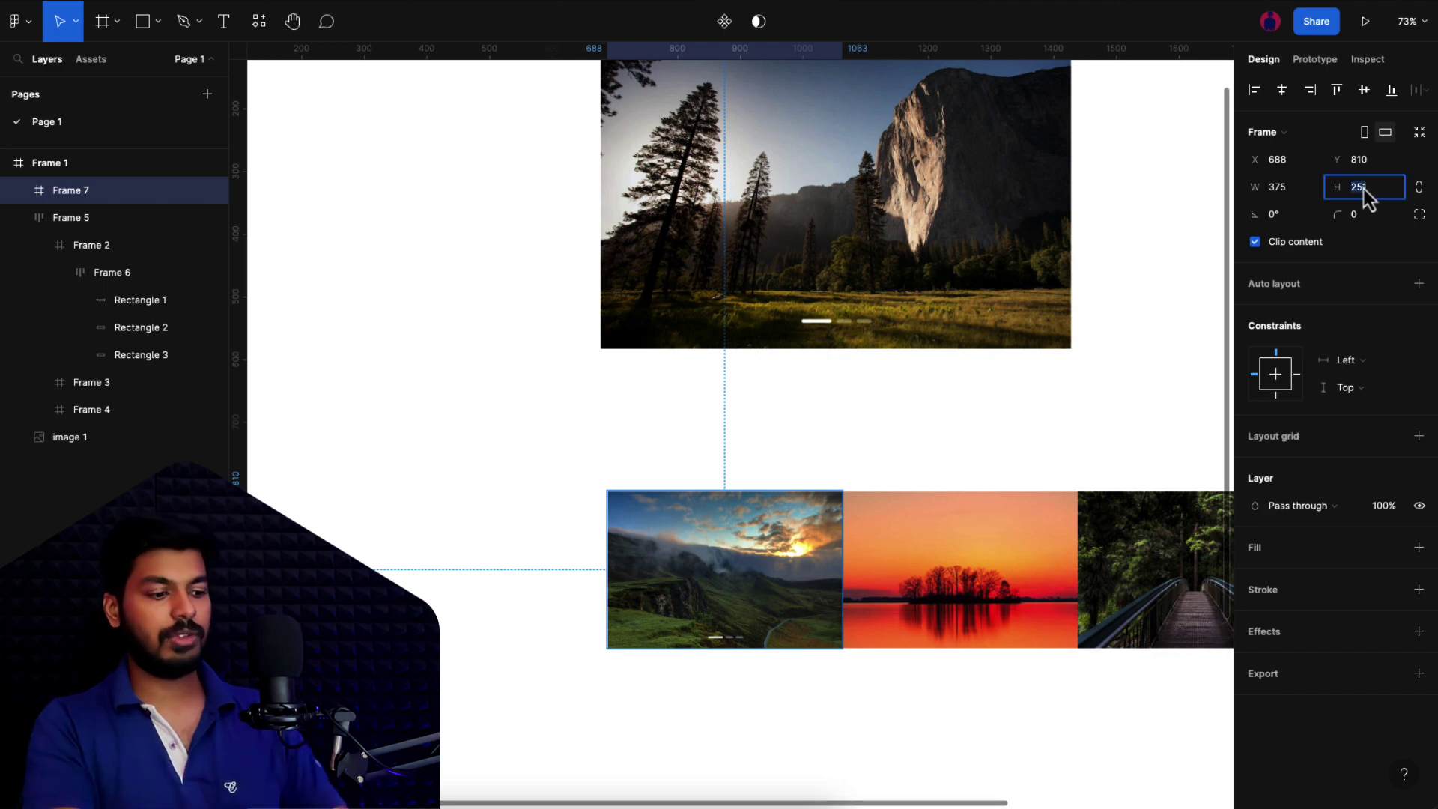
text(250)
key(Return)
- Nest the image row inside the new 375 × 250 frame and move the indicator row out of the first image to above the image row
click(966, 596)
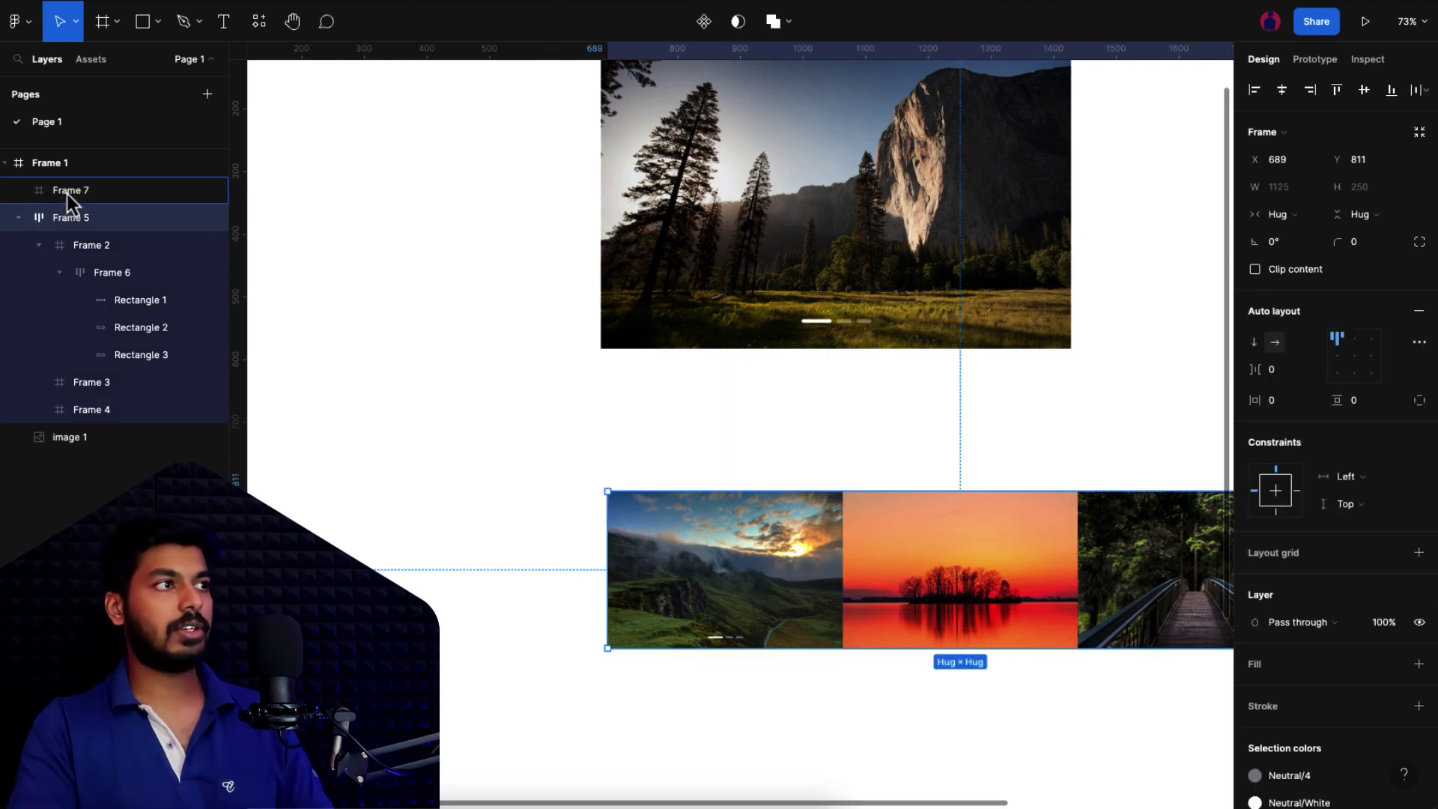
drag(67, 195, 67, 192)
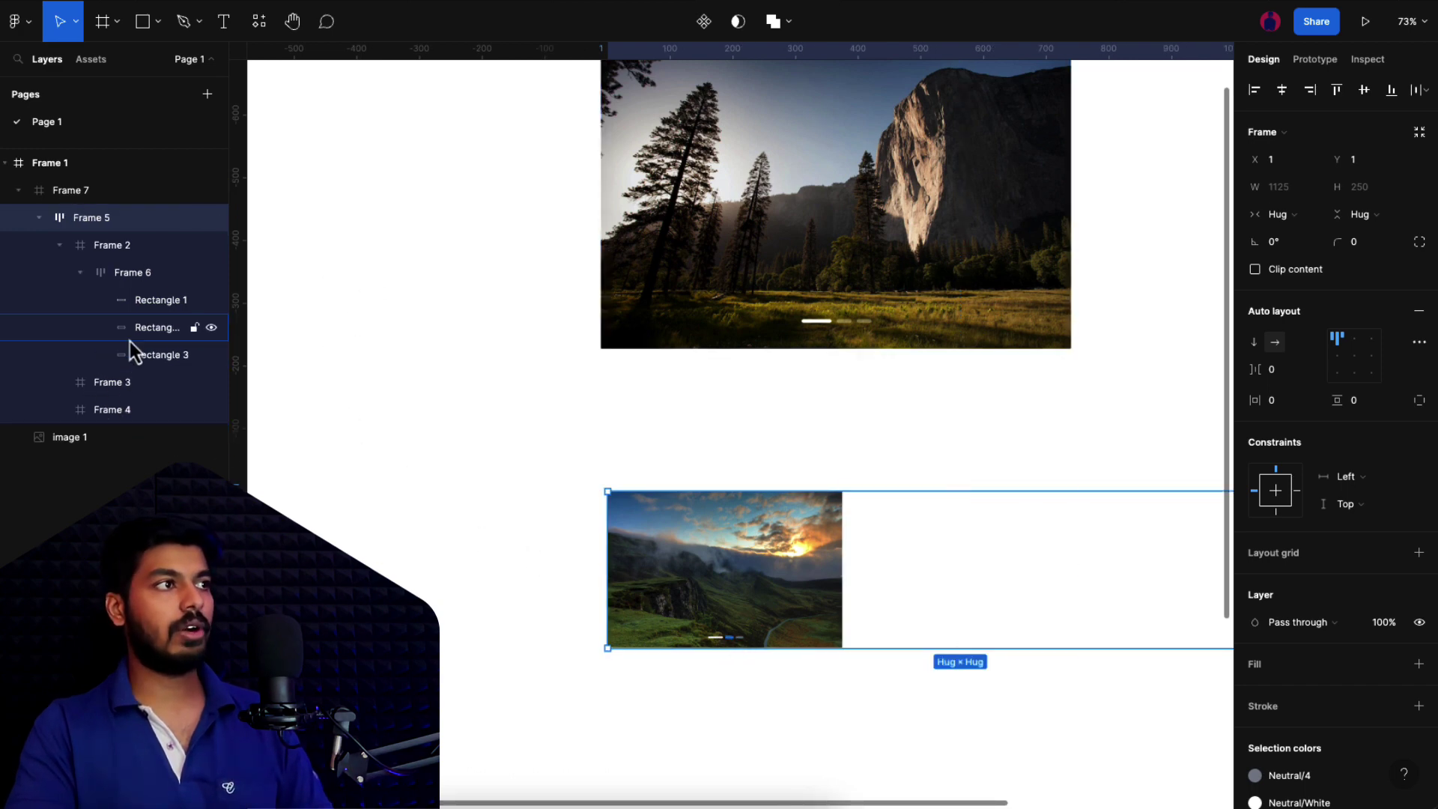
click(81, 274)
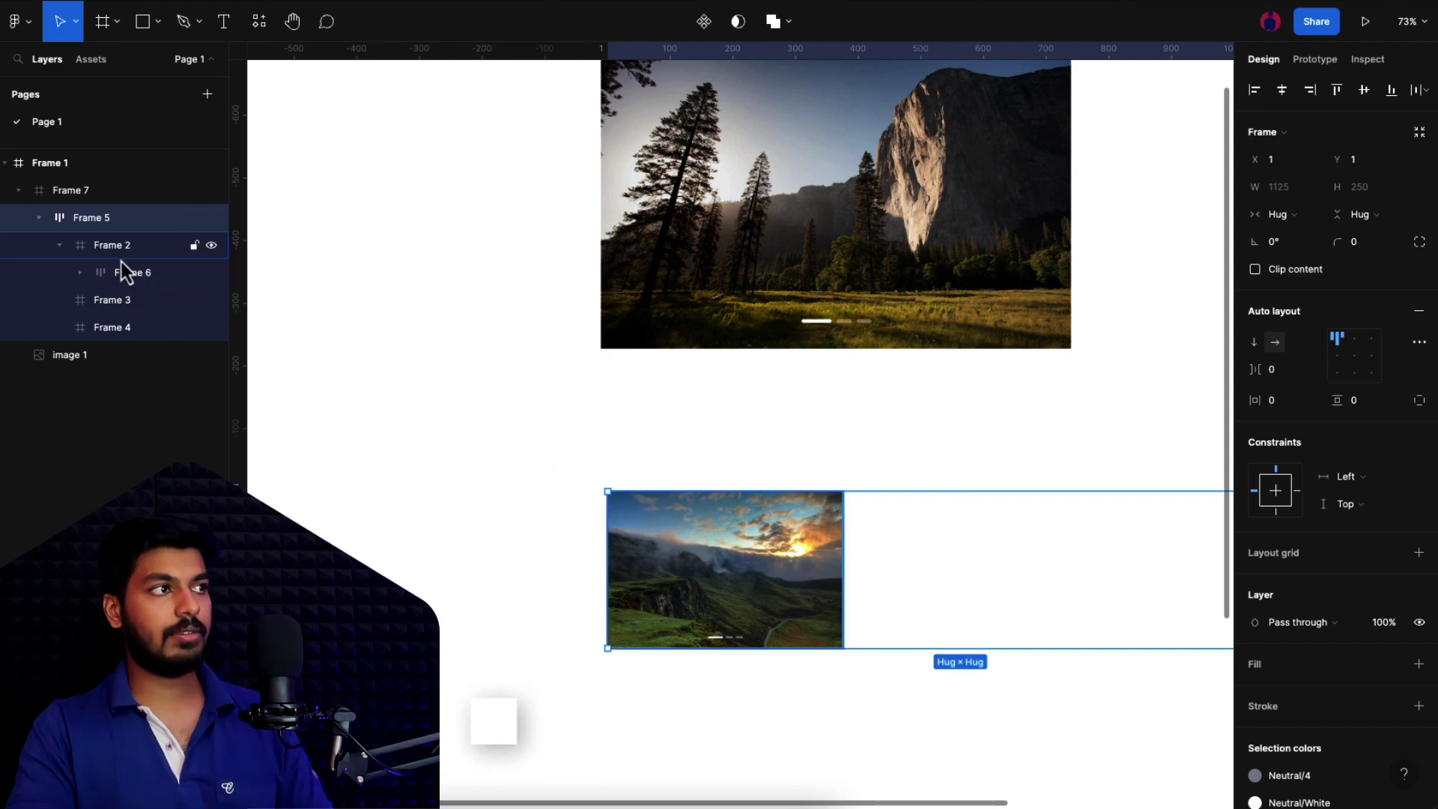
click(116, 250)
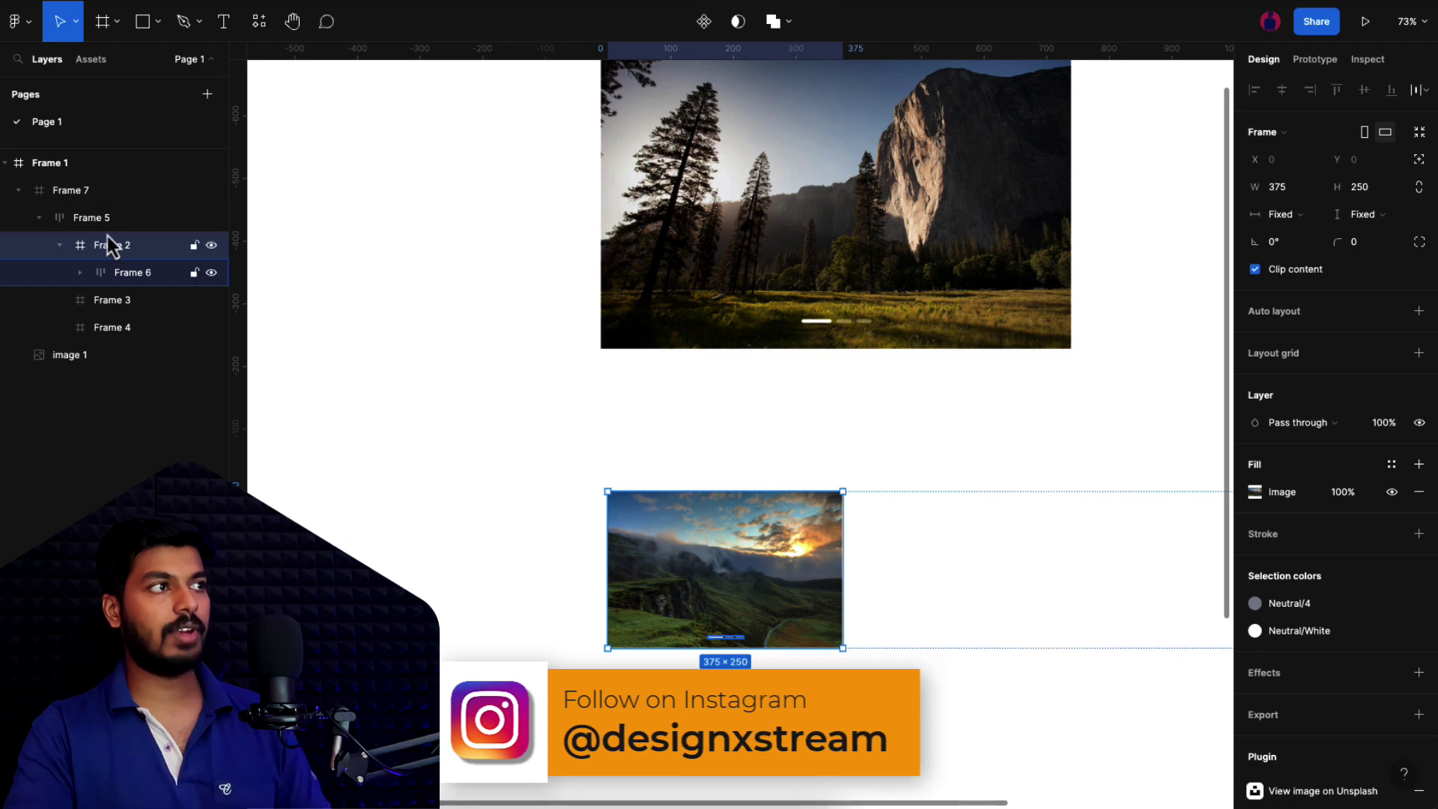
drag(124, 282, 64, 212)
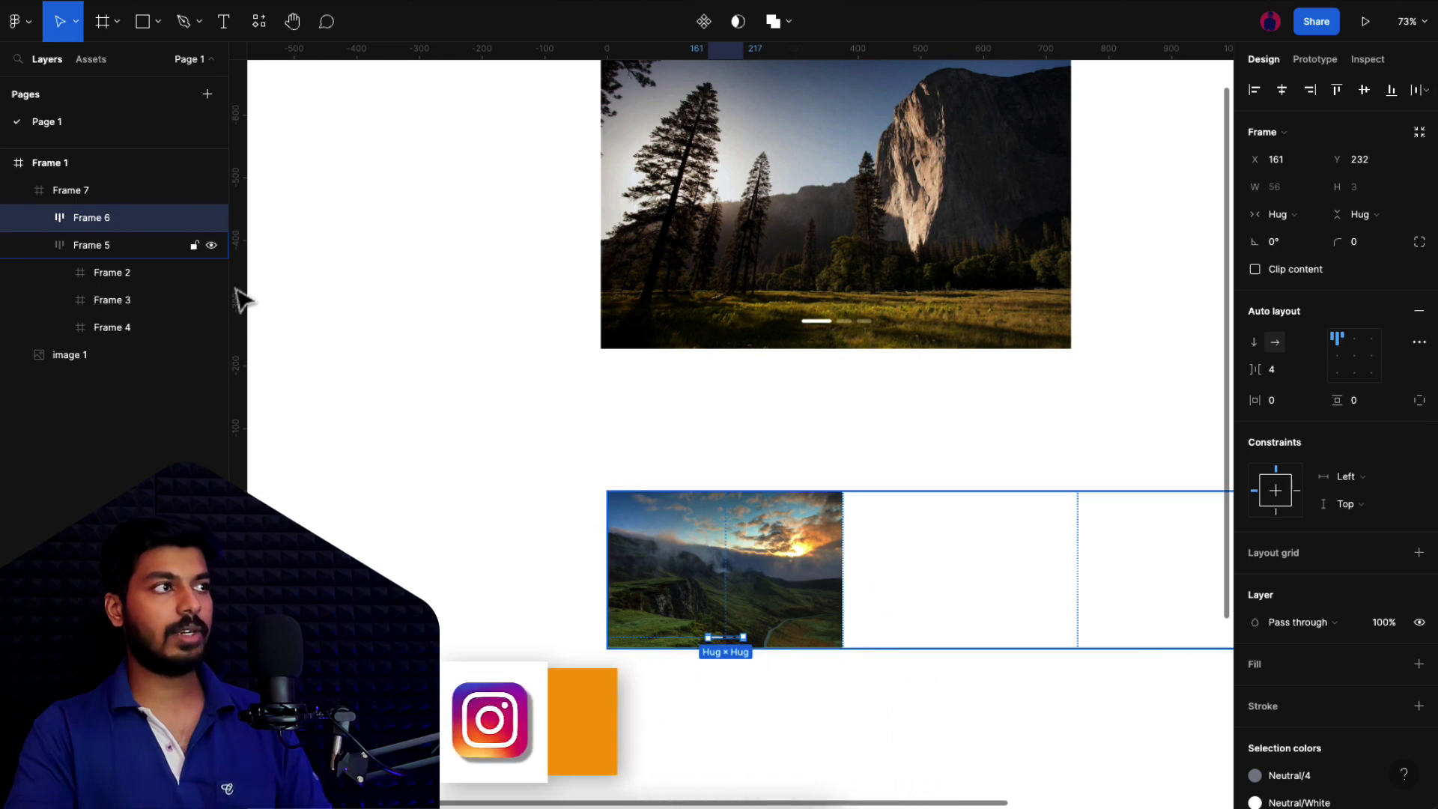
- Toggle content clipping on the outer carousel frame off and back on to compare how the overflowing images are hidden
click(84, 198)
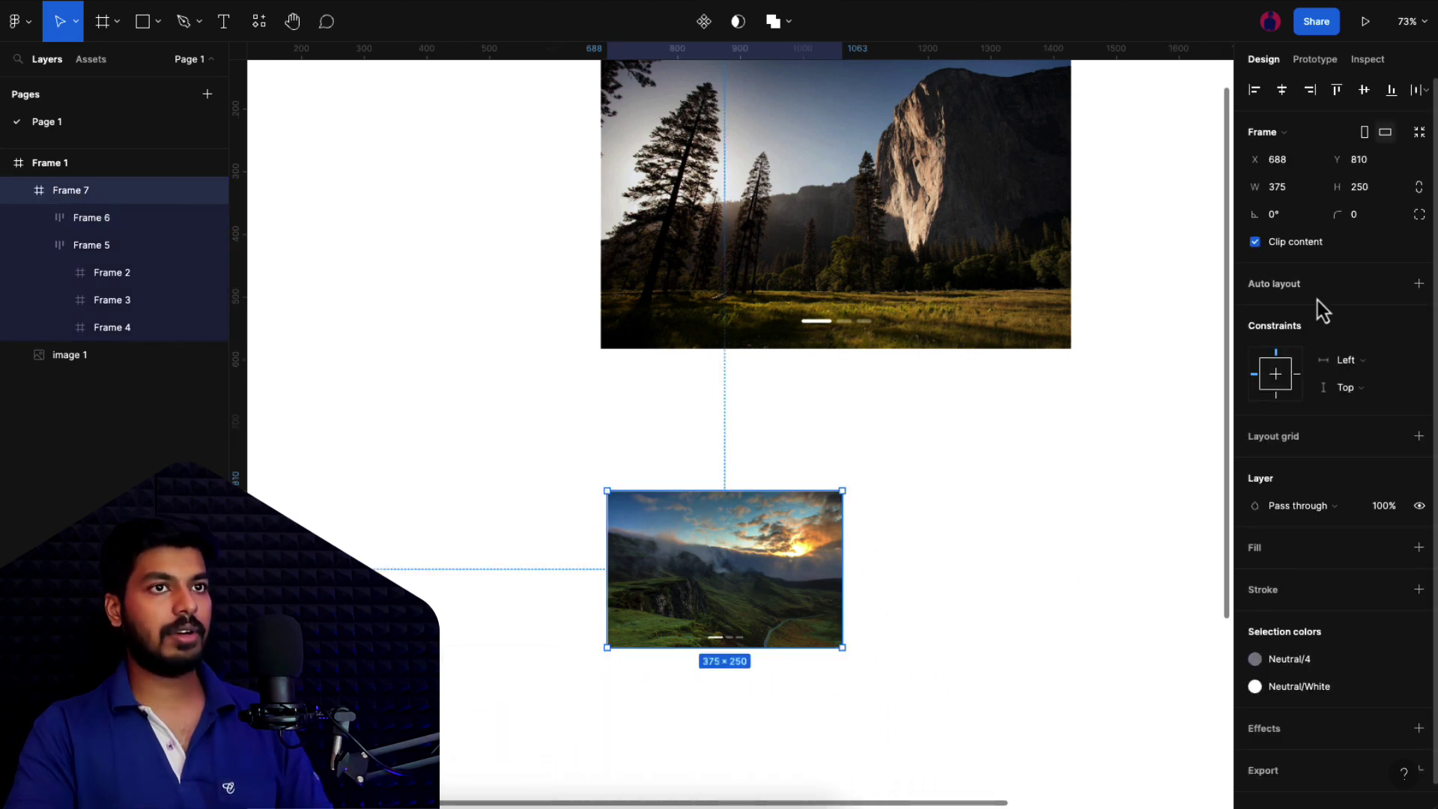
click(1257, 249)
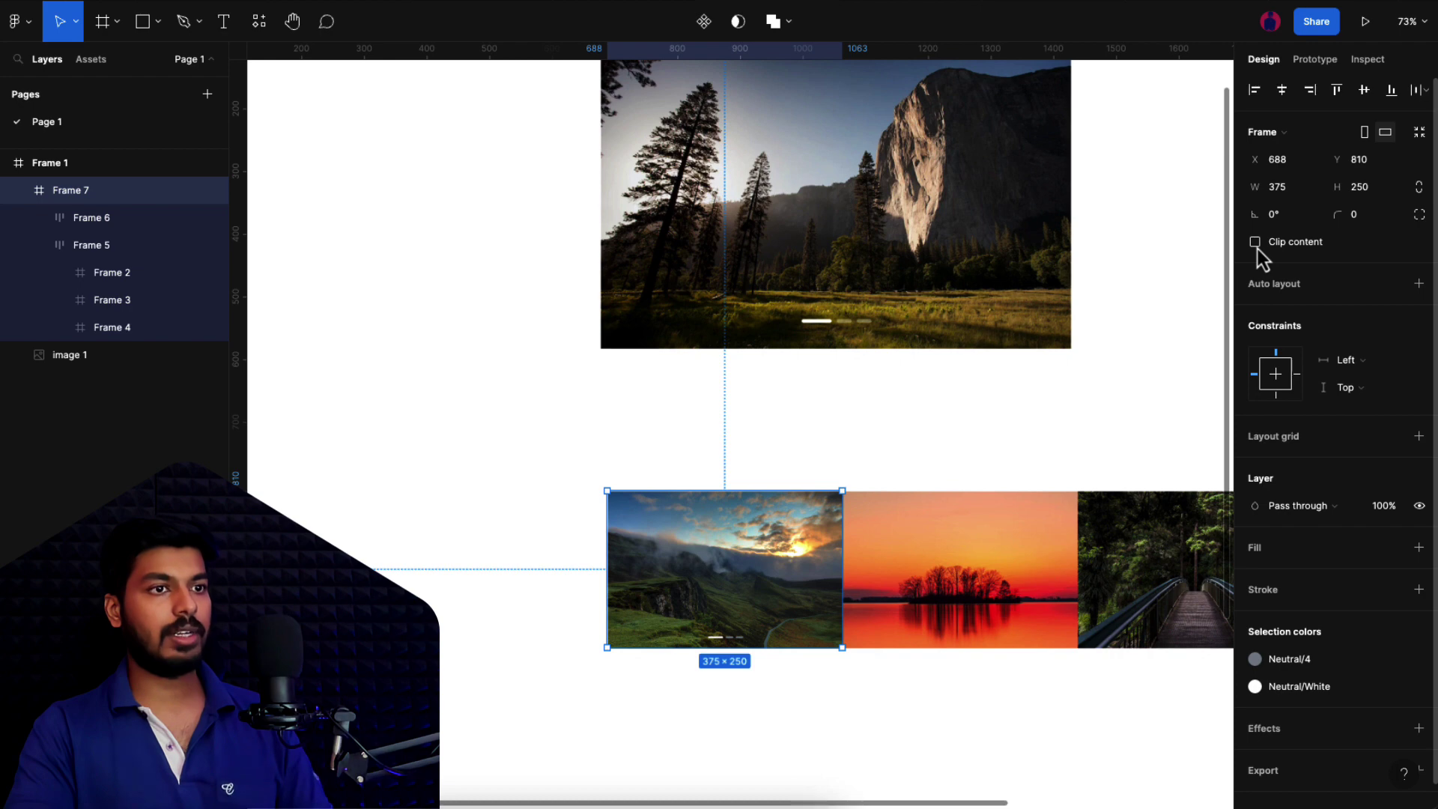
click(1256, 249)
click(1257, 249)
click(1256, 242)
click(1255, 242)
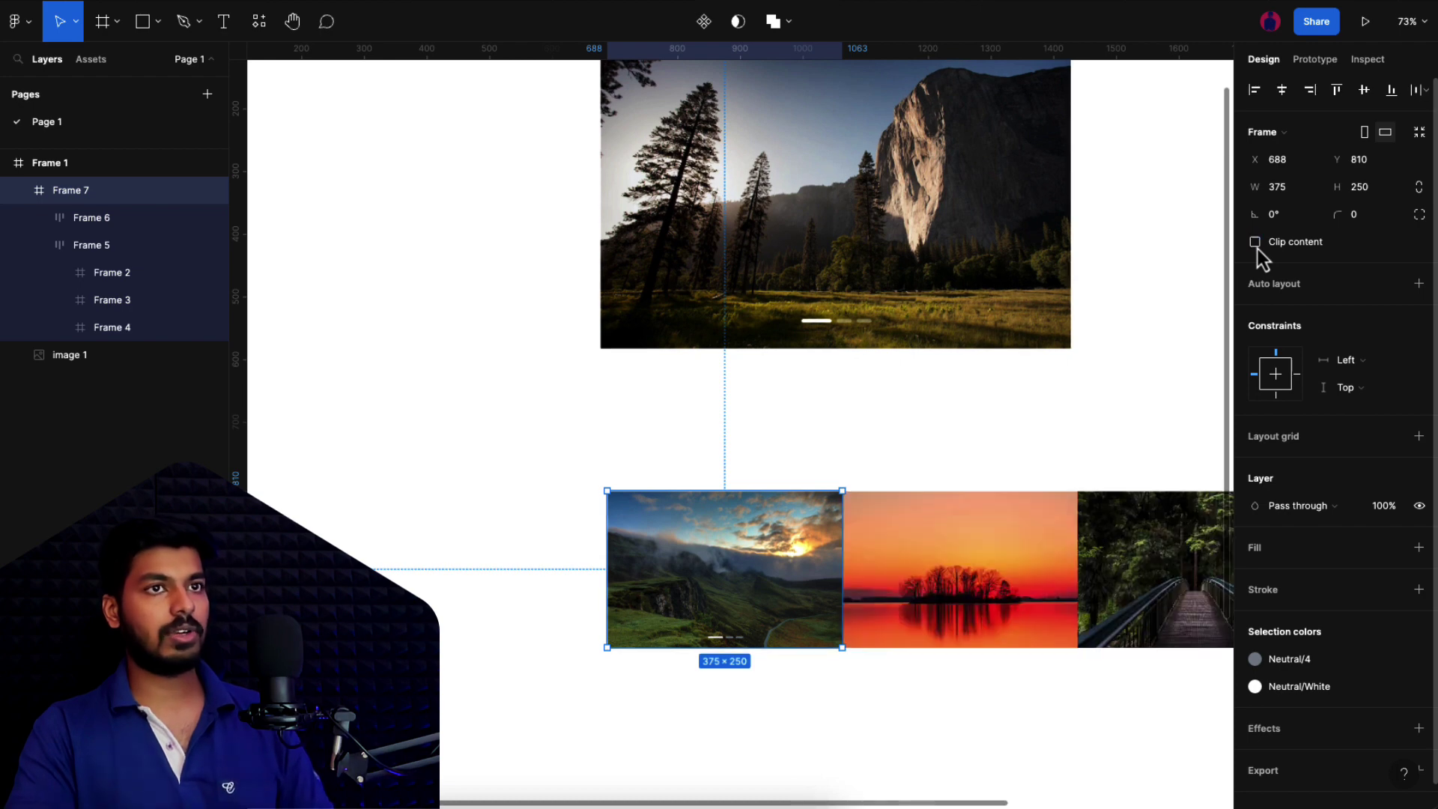
click(1256, 242)
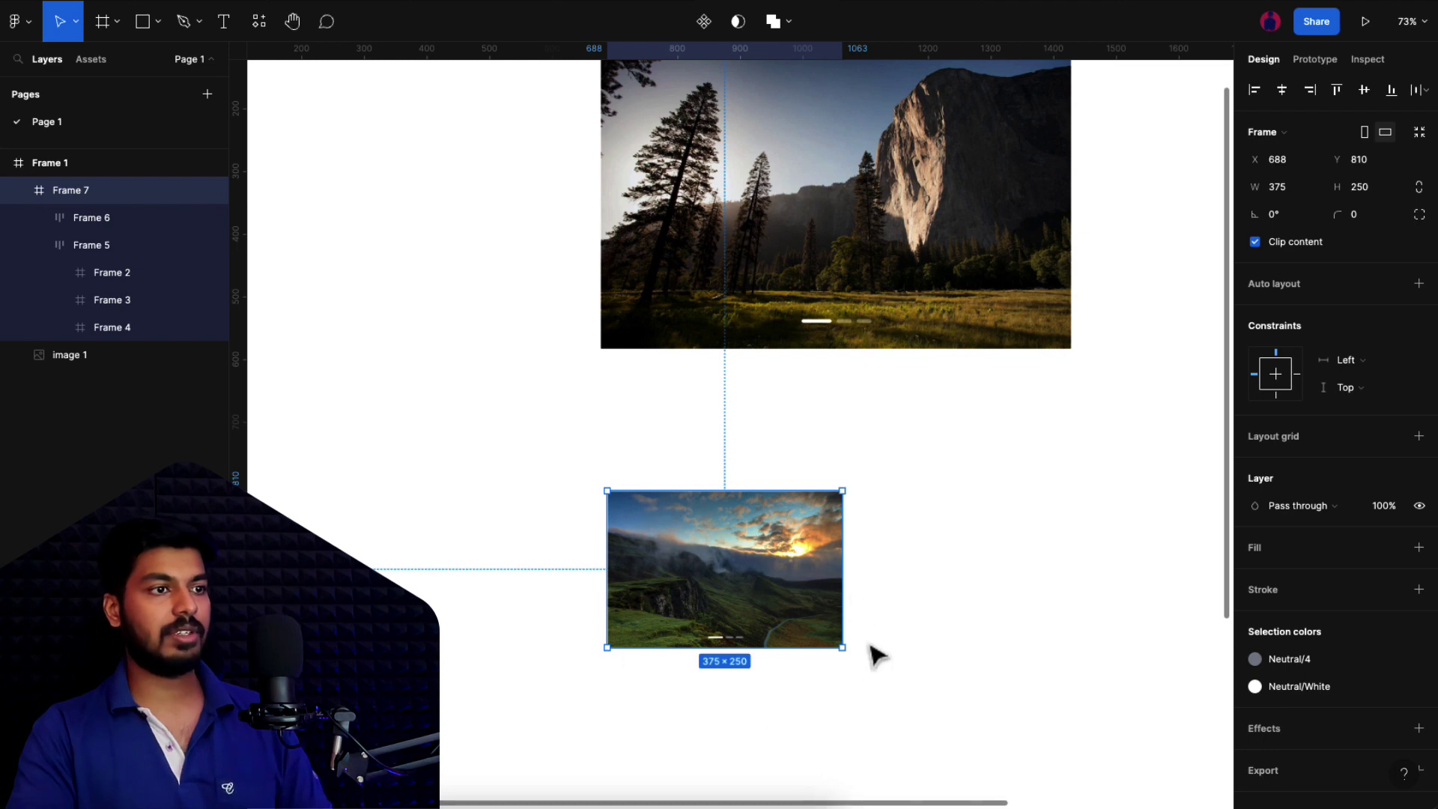
click(881, 671)
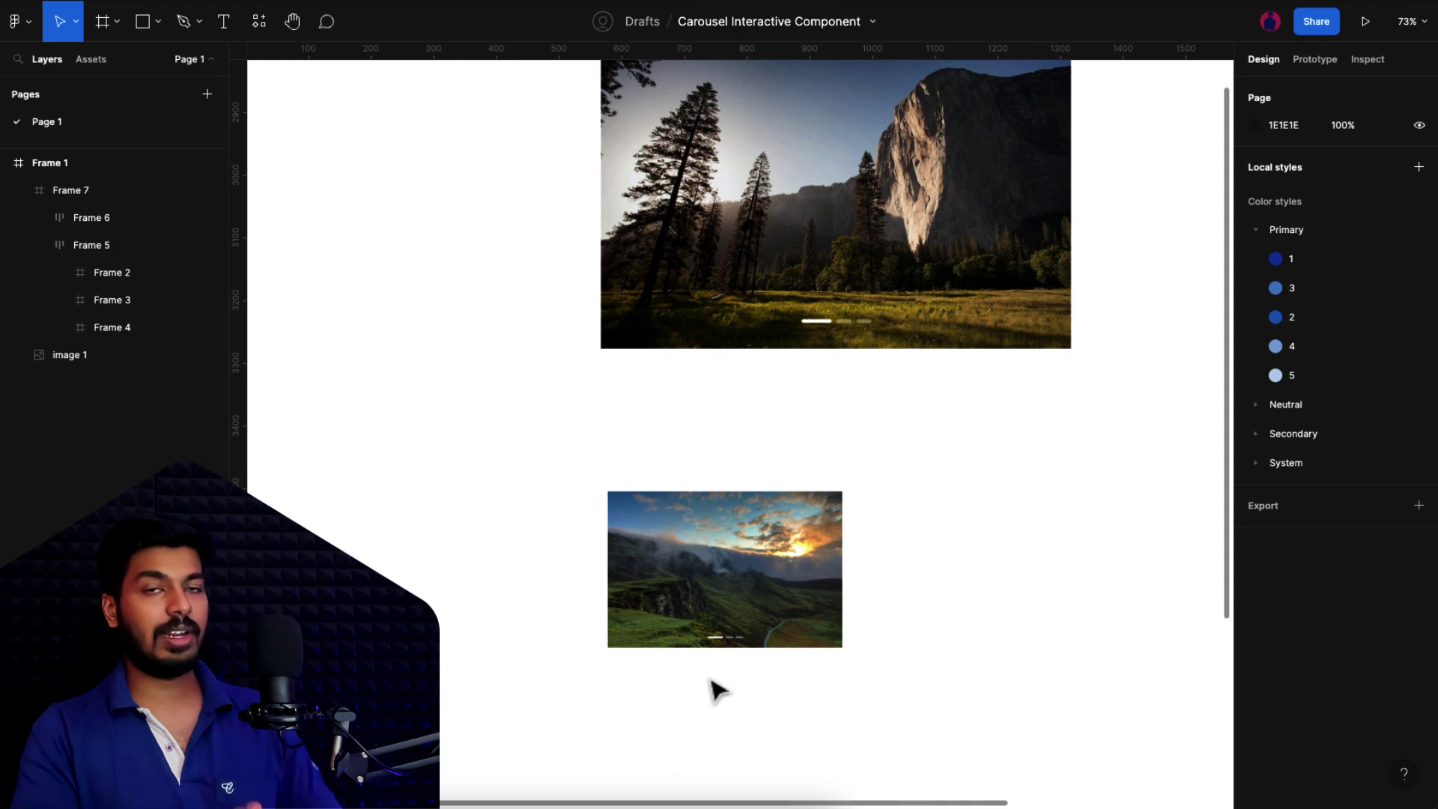
- Draw a 250-high rectangle over the carousel frame, extend it to the frame's left edge, and set its width to 375
key(r)
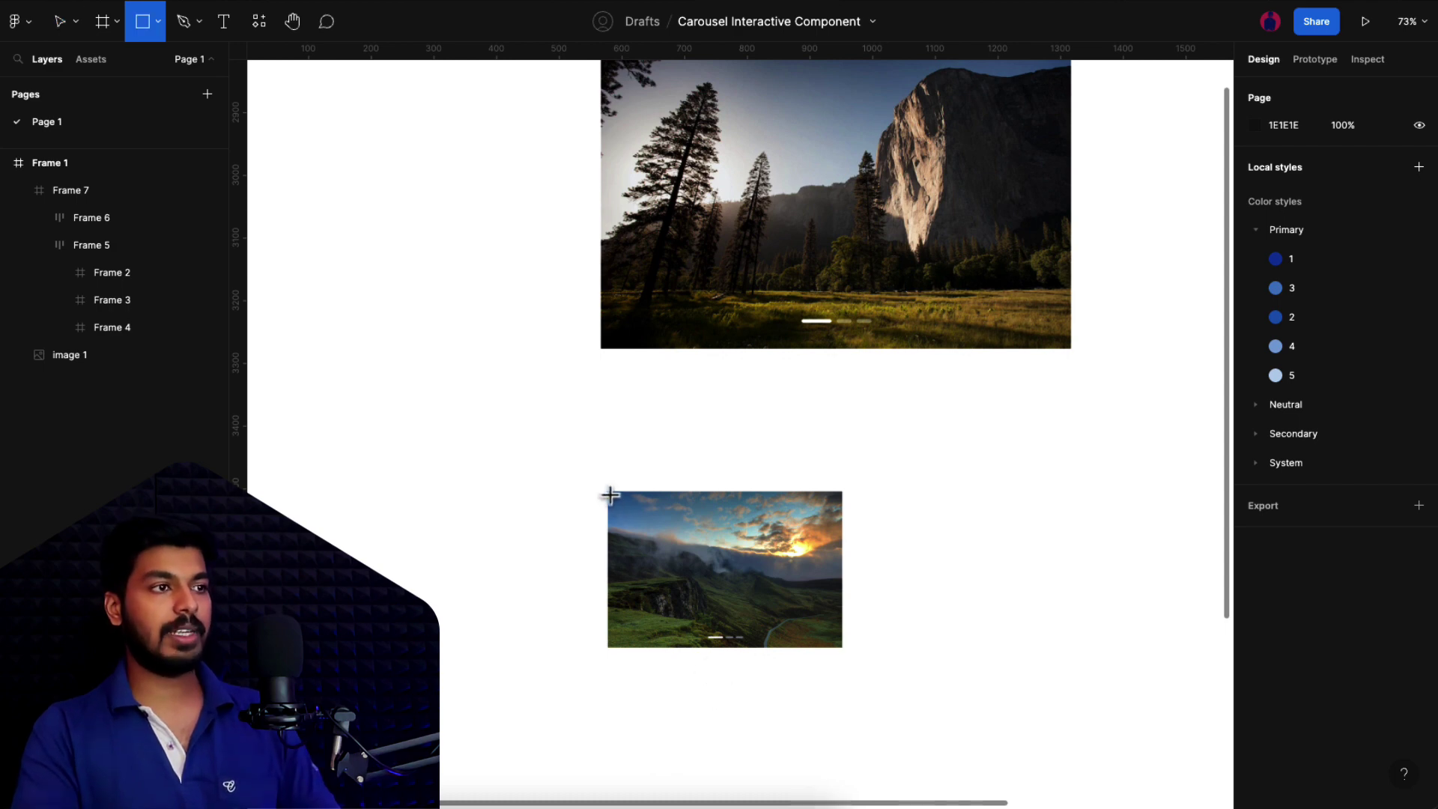
drag(609, 493, 848, 603)
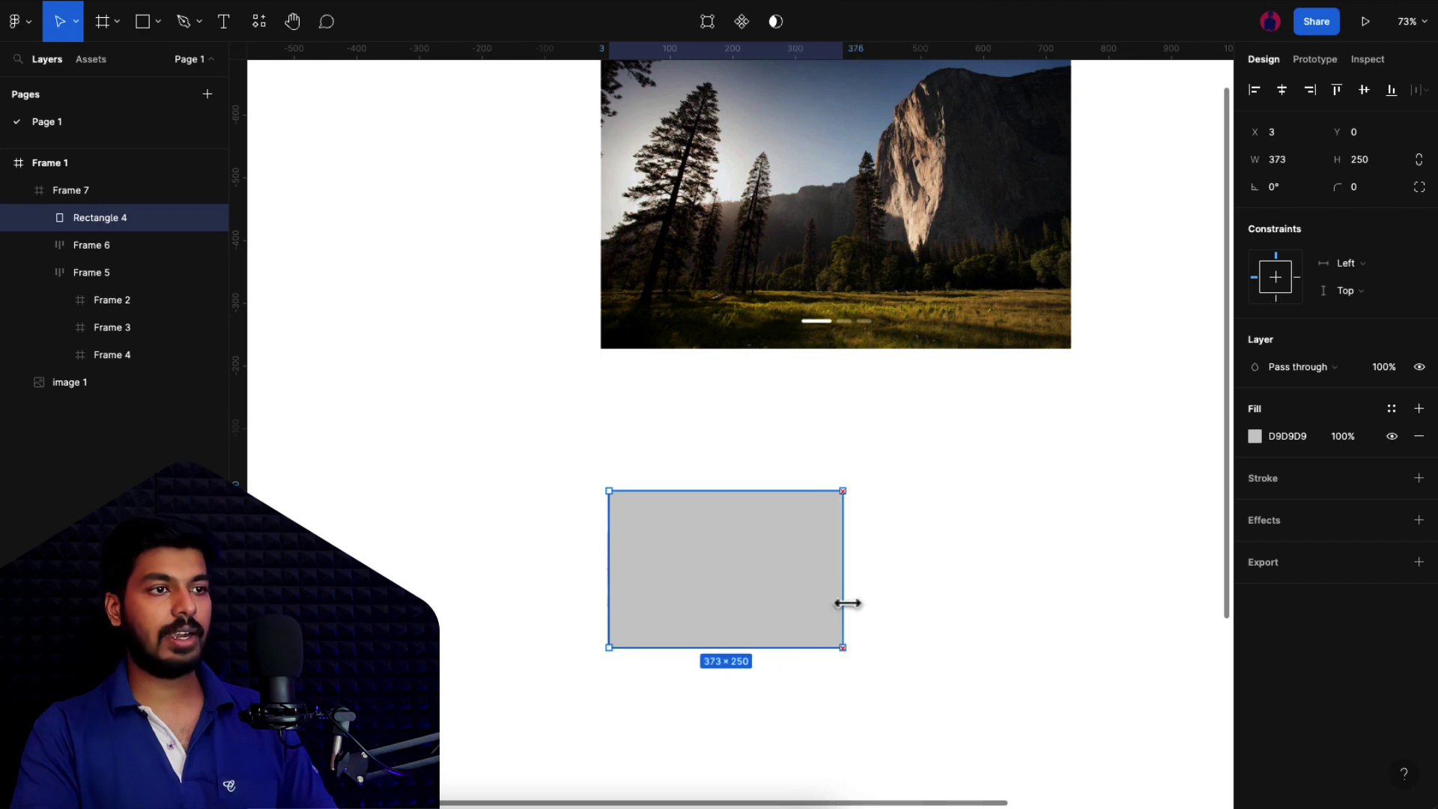
drag(610, 552, 604, 554)
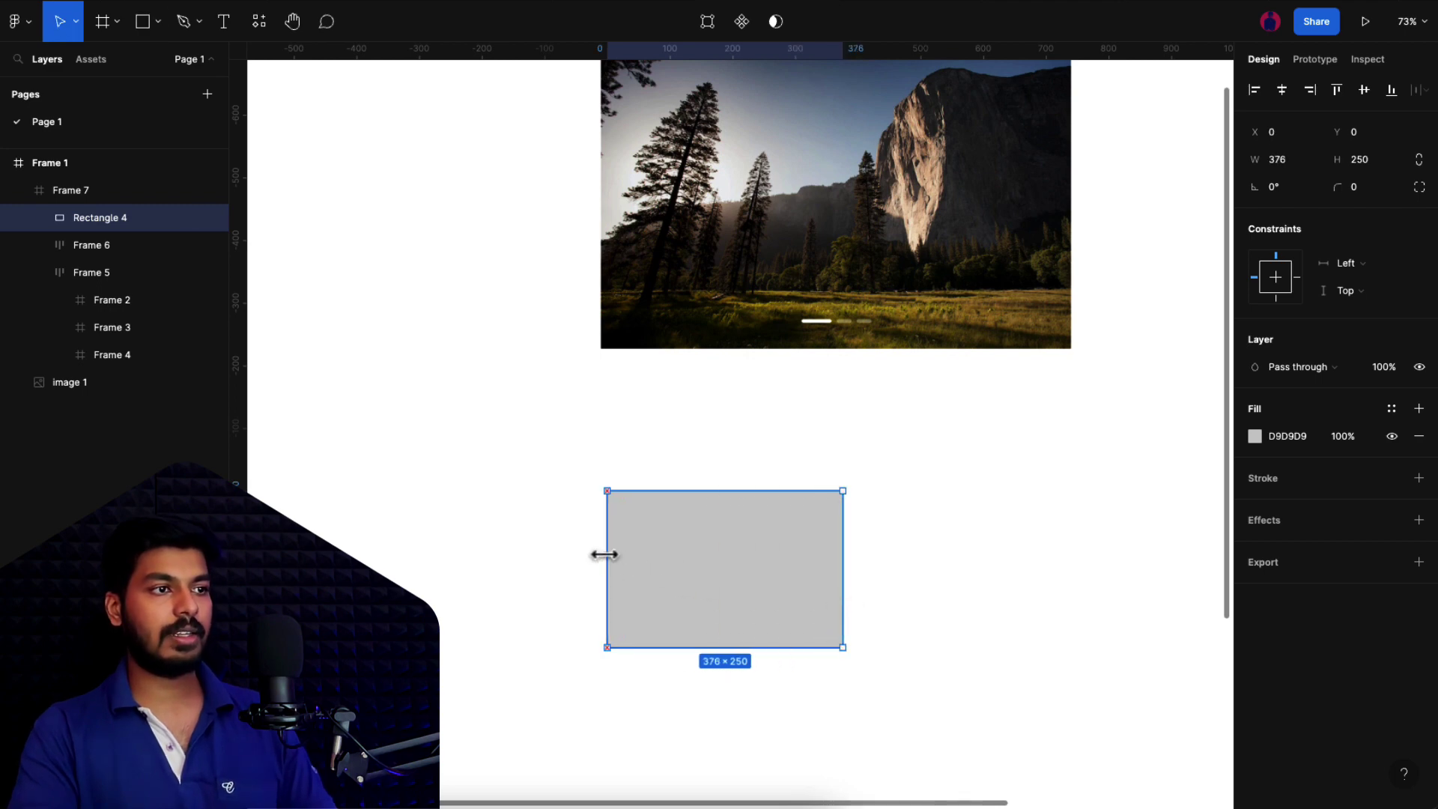
click(1307, 166)
text(375)
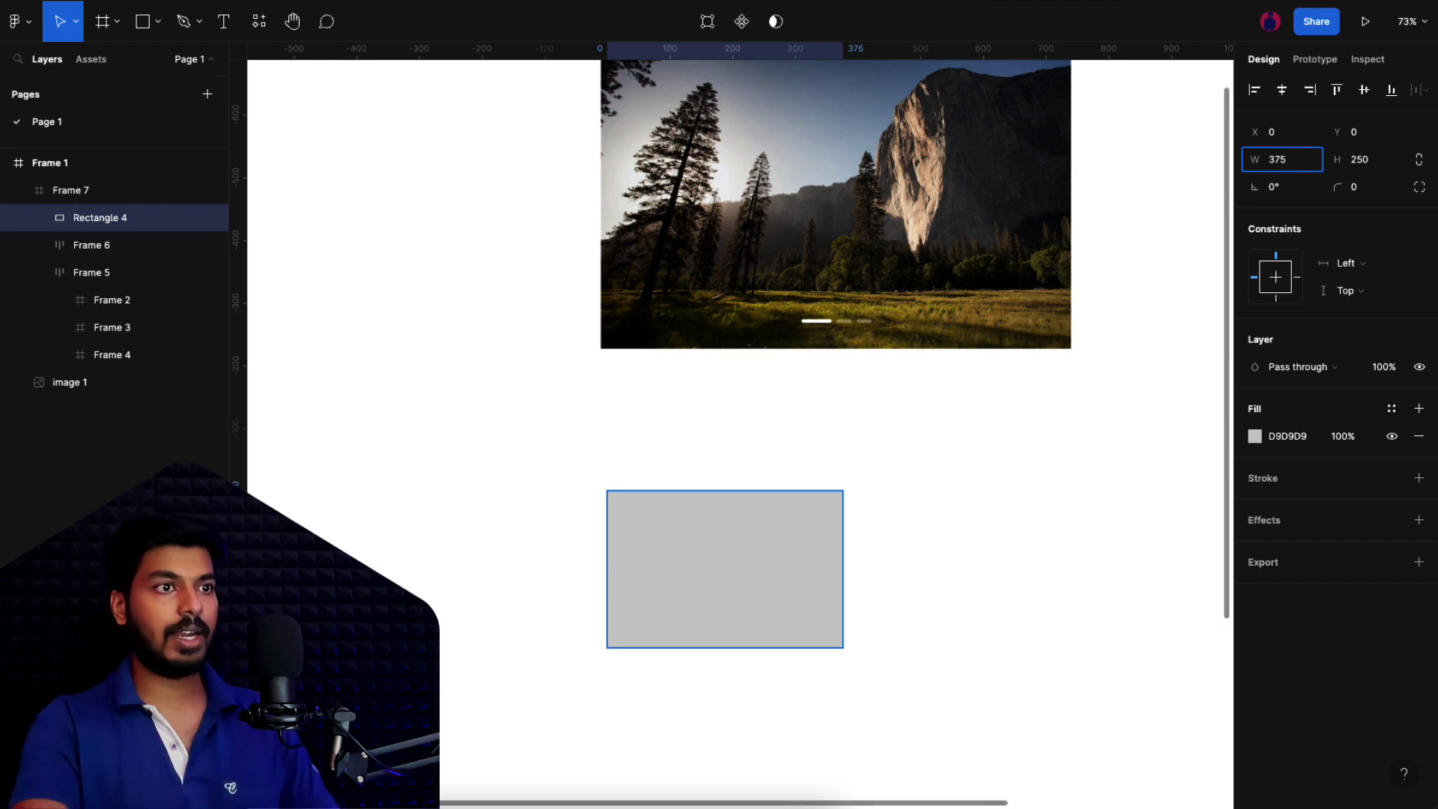
key(Return)
click(1082, 424)
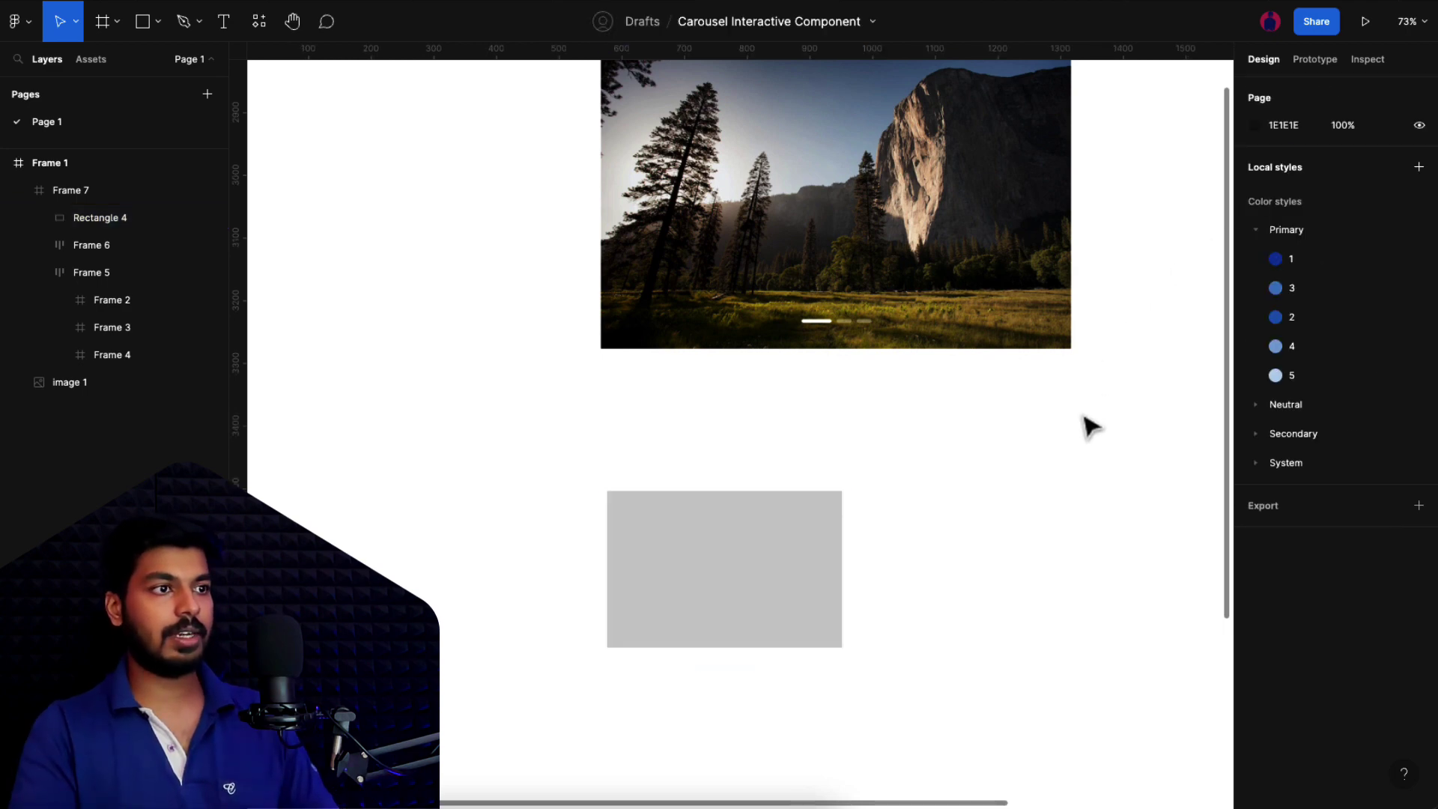
- Halve the overlay rectangle's width to 187.5 so it covers only the left half of the image
click(800, 555)
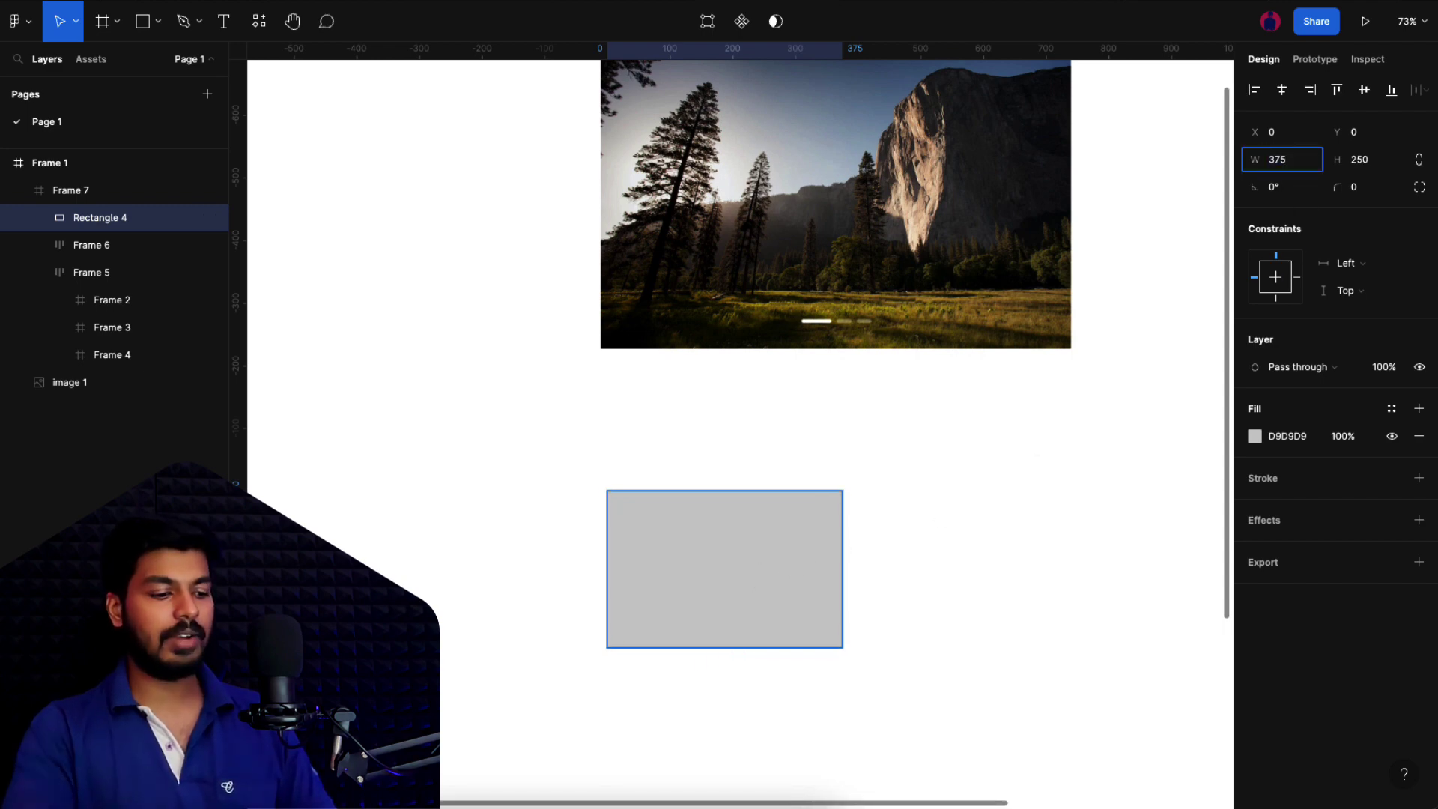
text(2)
key(Return)
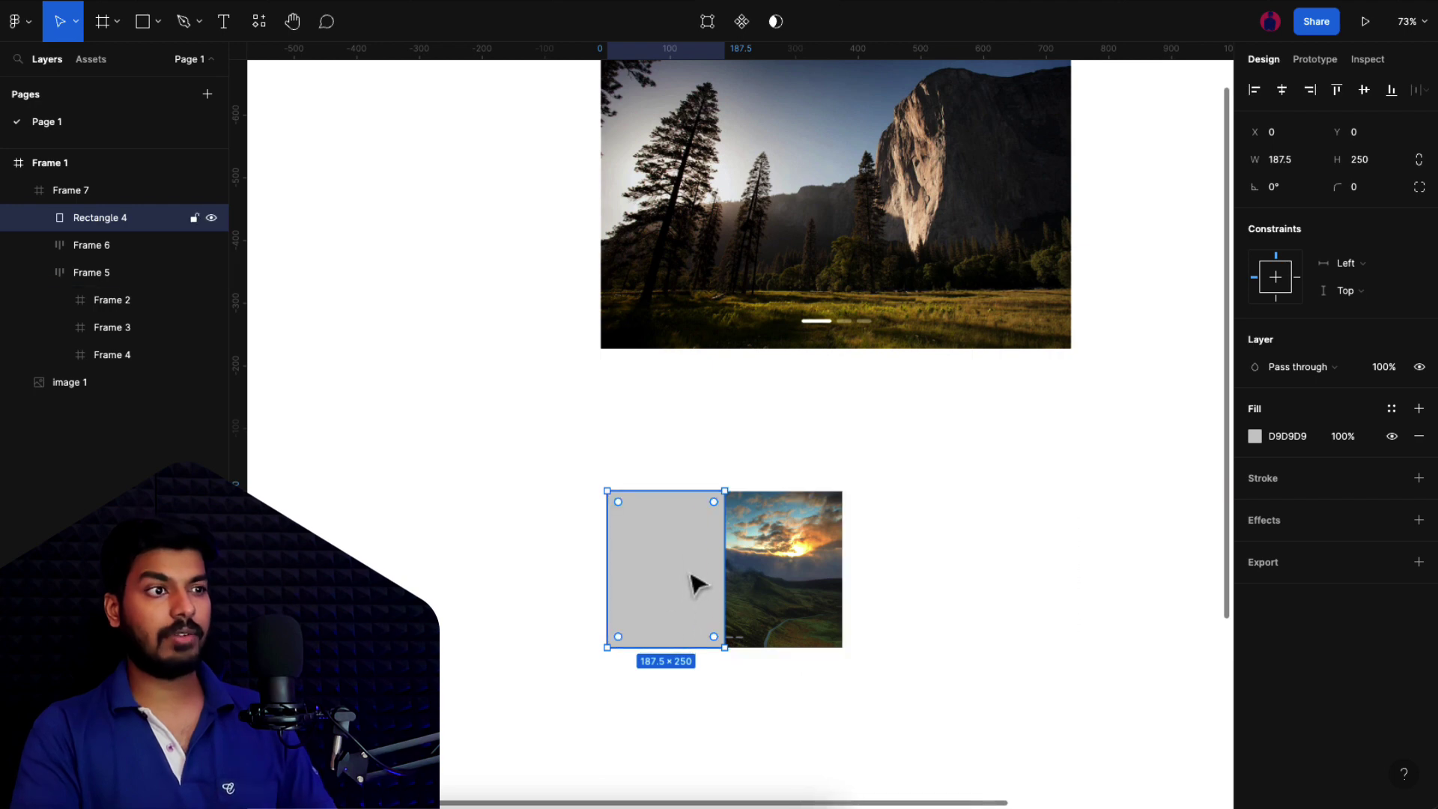
- Duplicate the half-width rectangle onto the other half of the image and align the copy to the frame's right edge
key(ctrl+d)
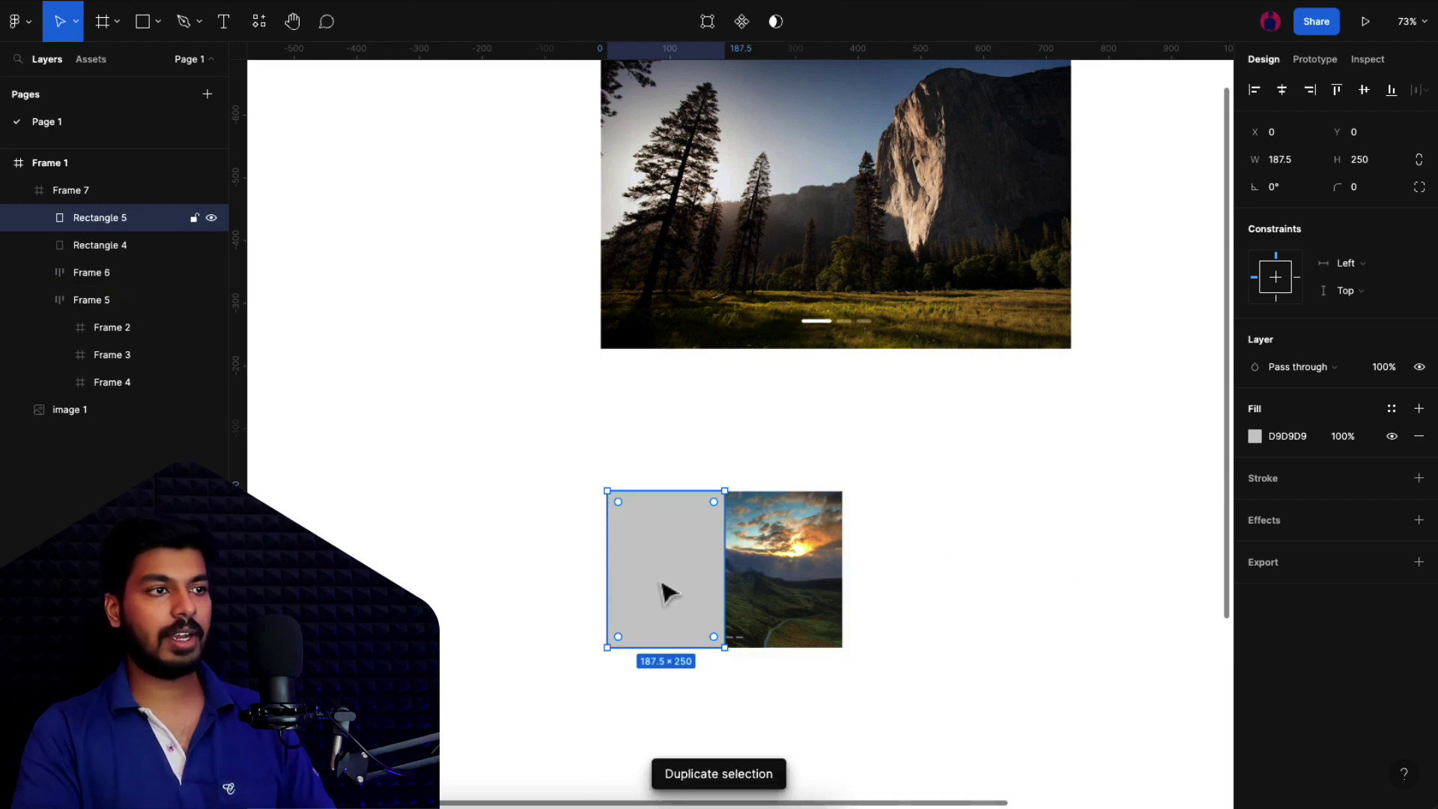
drag(668, 587, 780, 589)
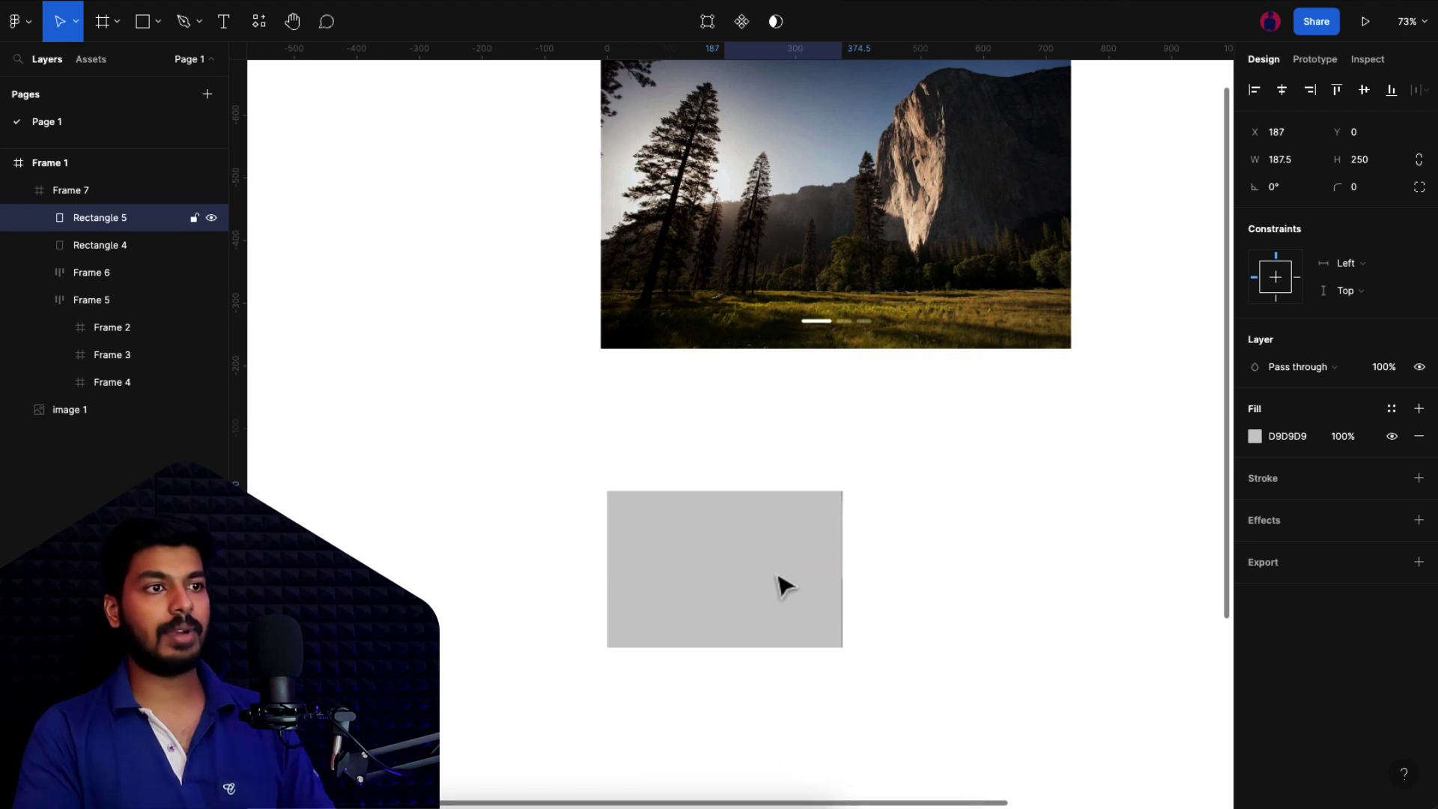
click(778, 577)
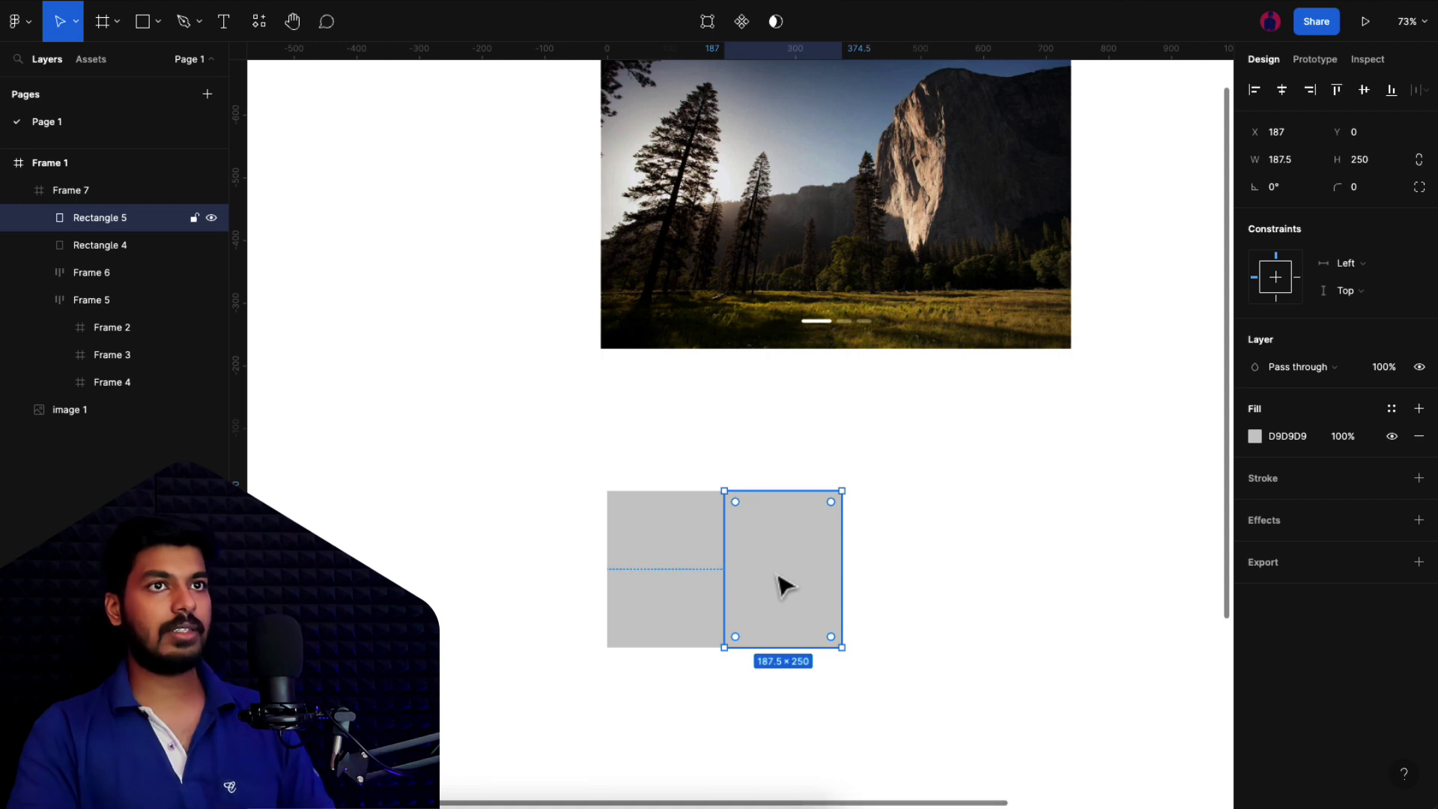
click(1310, 90)
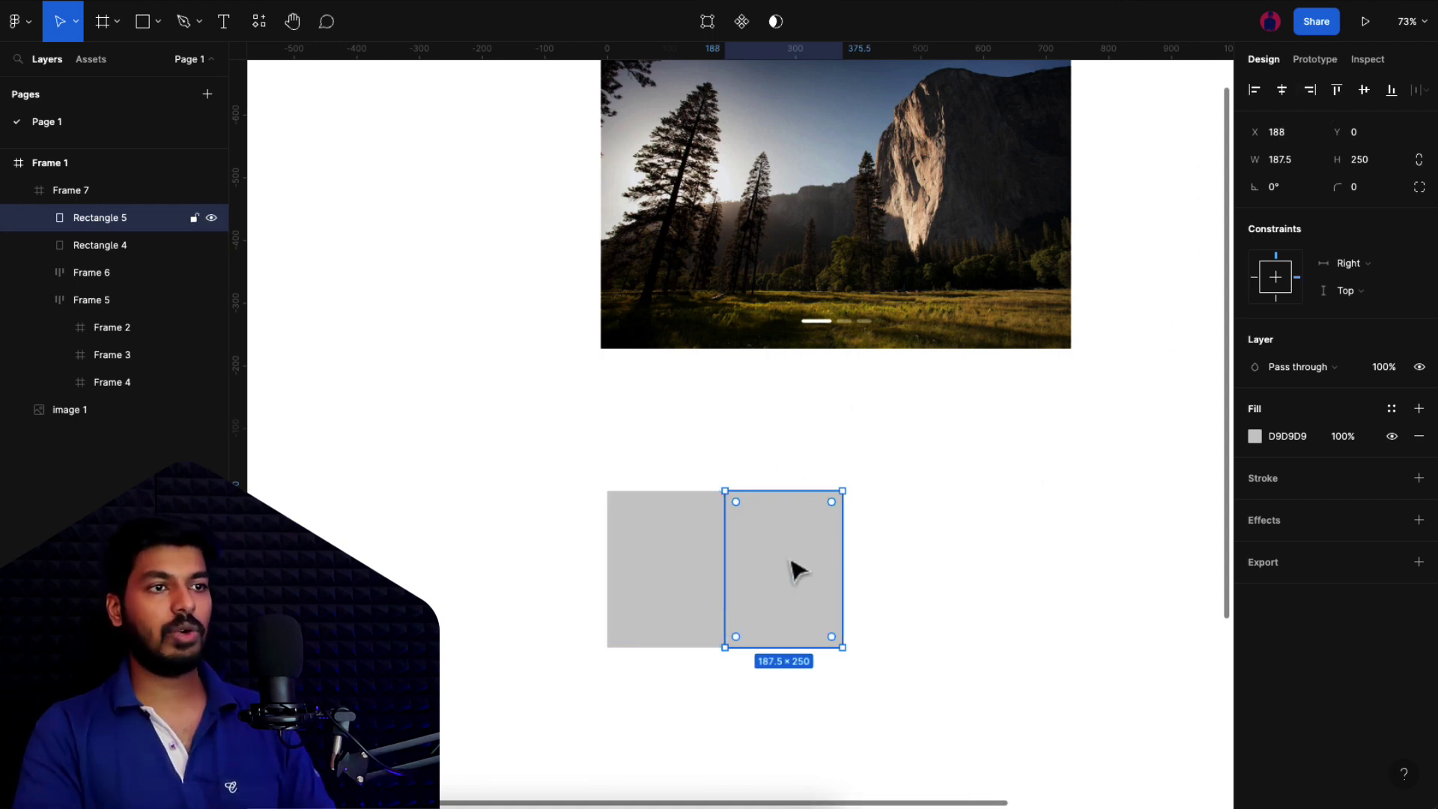
- Set the fill opacity of both overlay rectangles to 0%
click(688, 597)
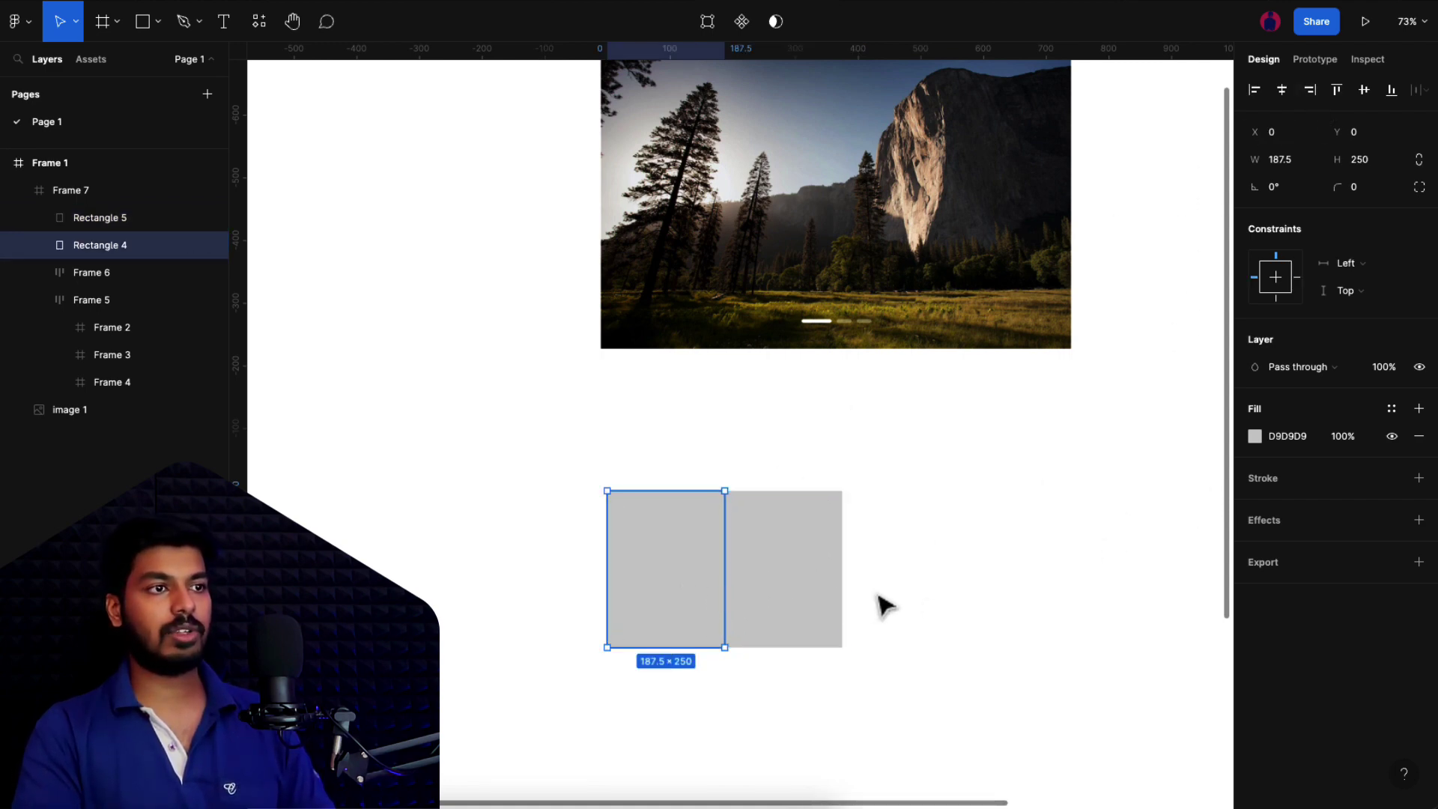
key(ctrl+a)
click(1353, 513)
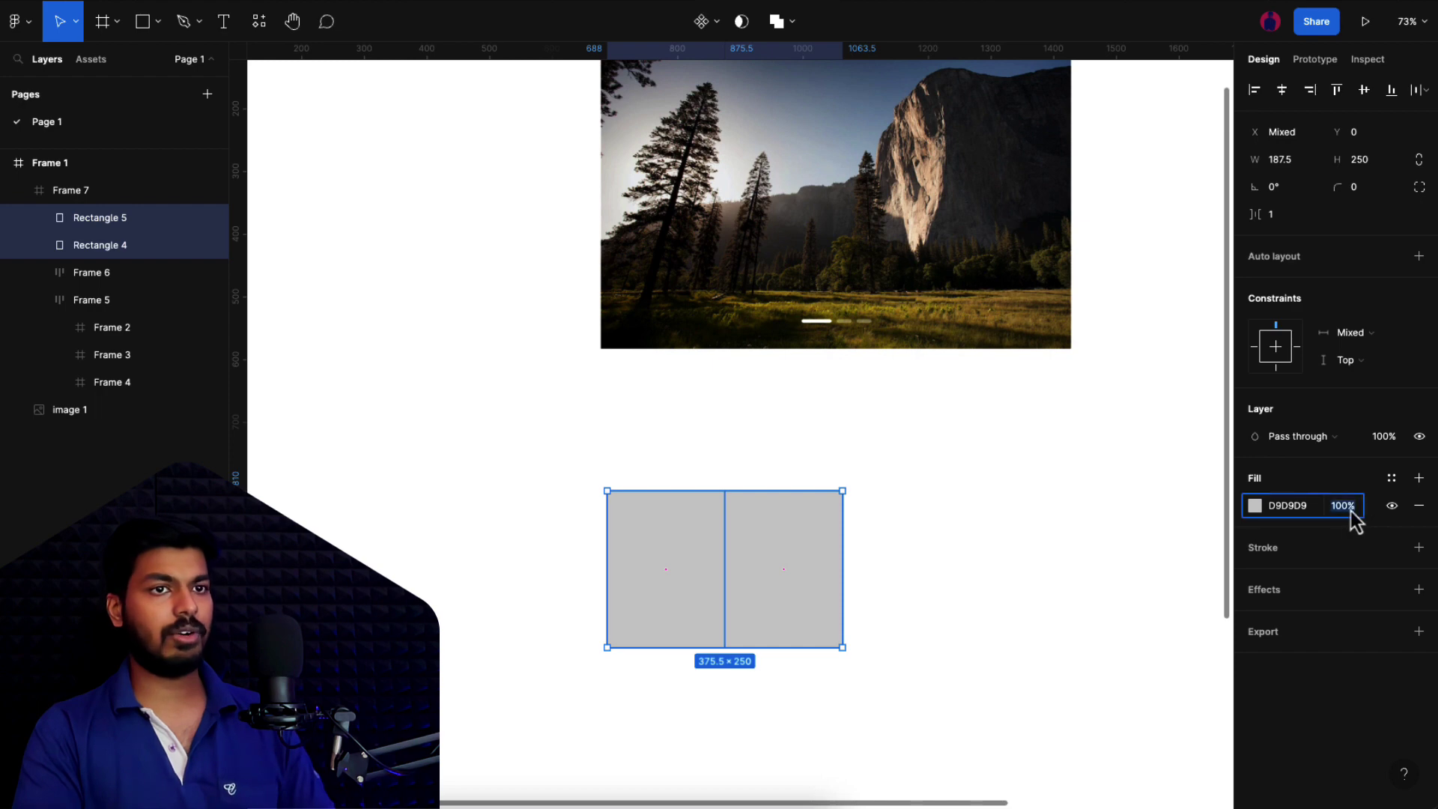
text(0)
key(Return)
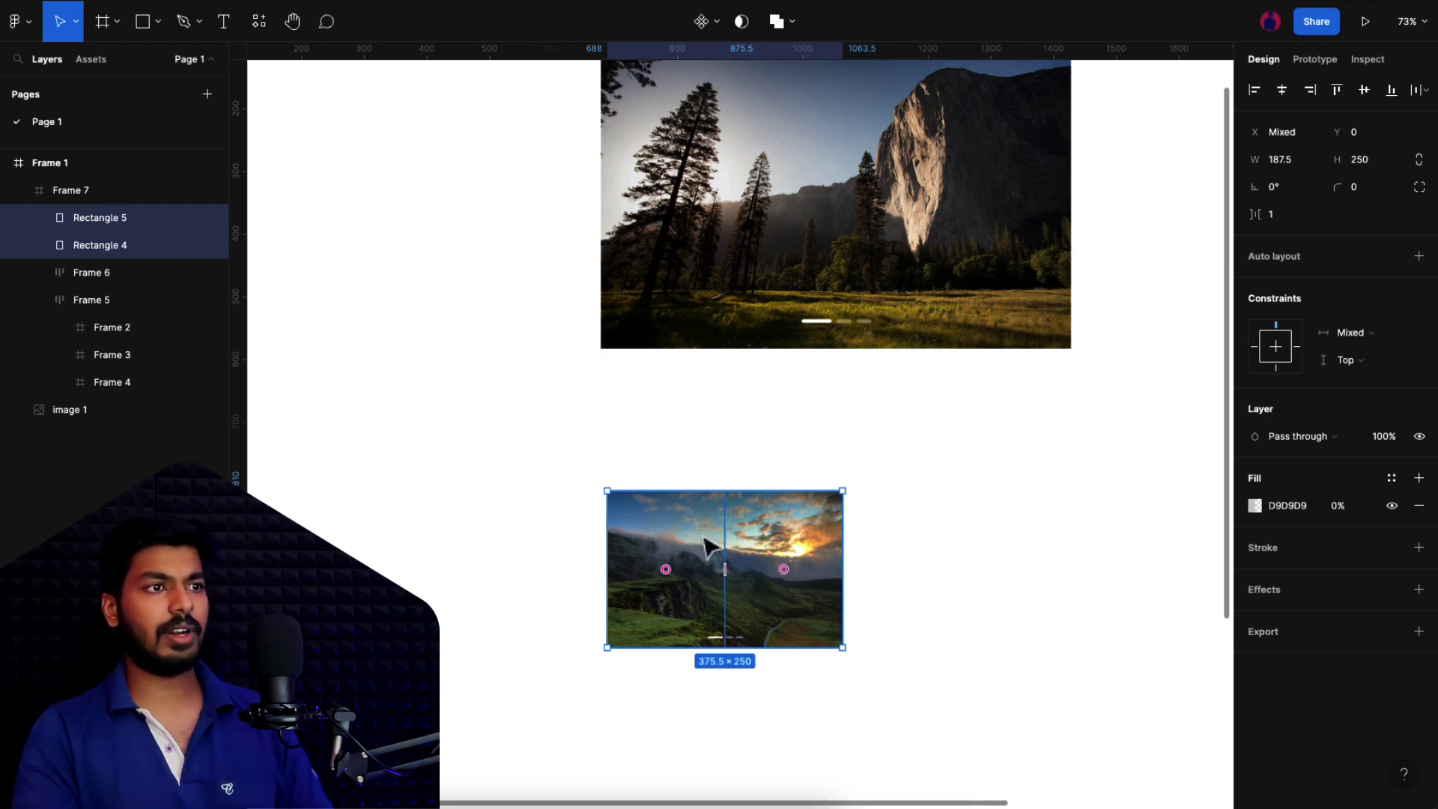
- Rename the right overlay rectangle's layer as Right and the left overlay rectangle's layer as Left
click(117, 224)
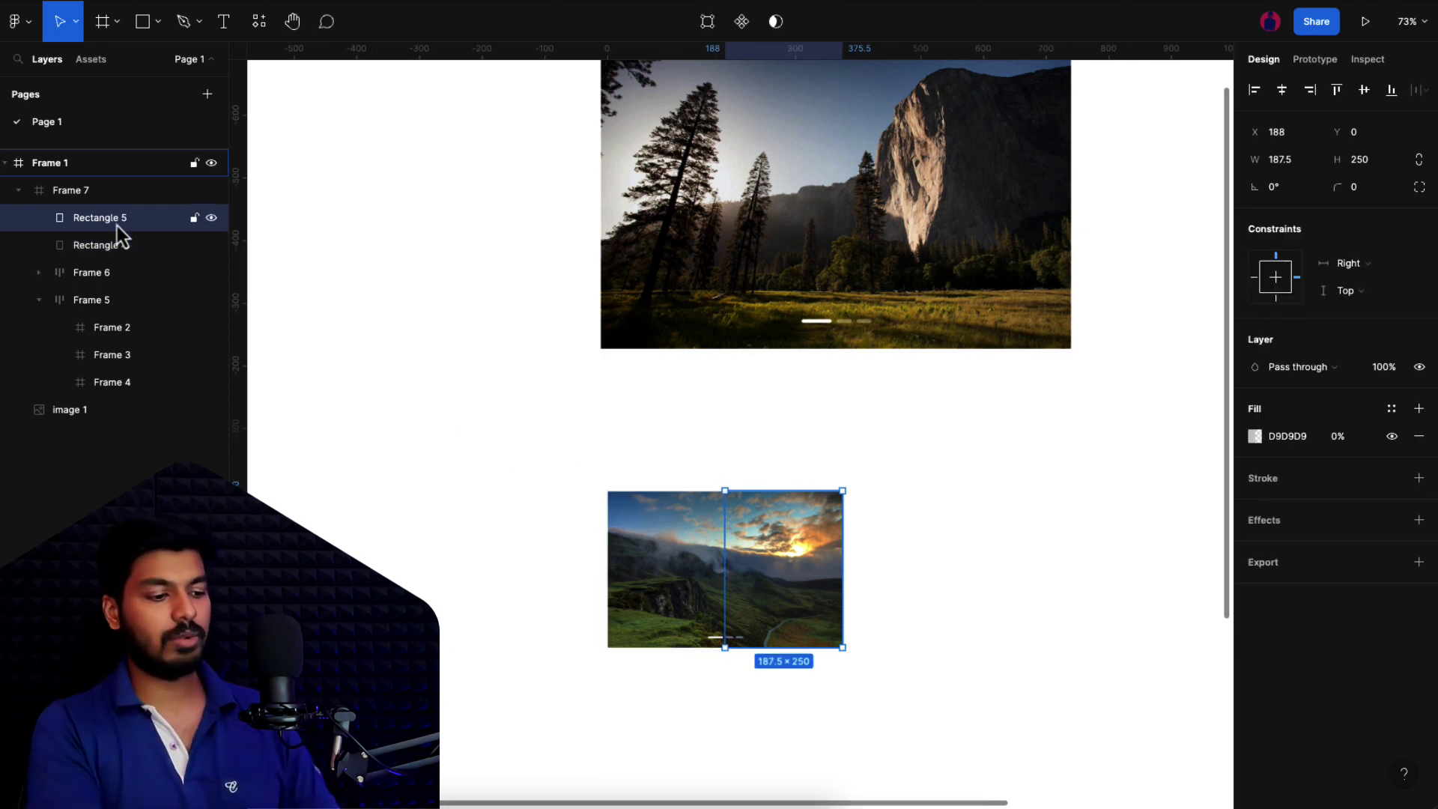
double_click(117, 226)
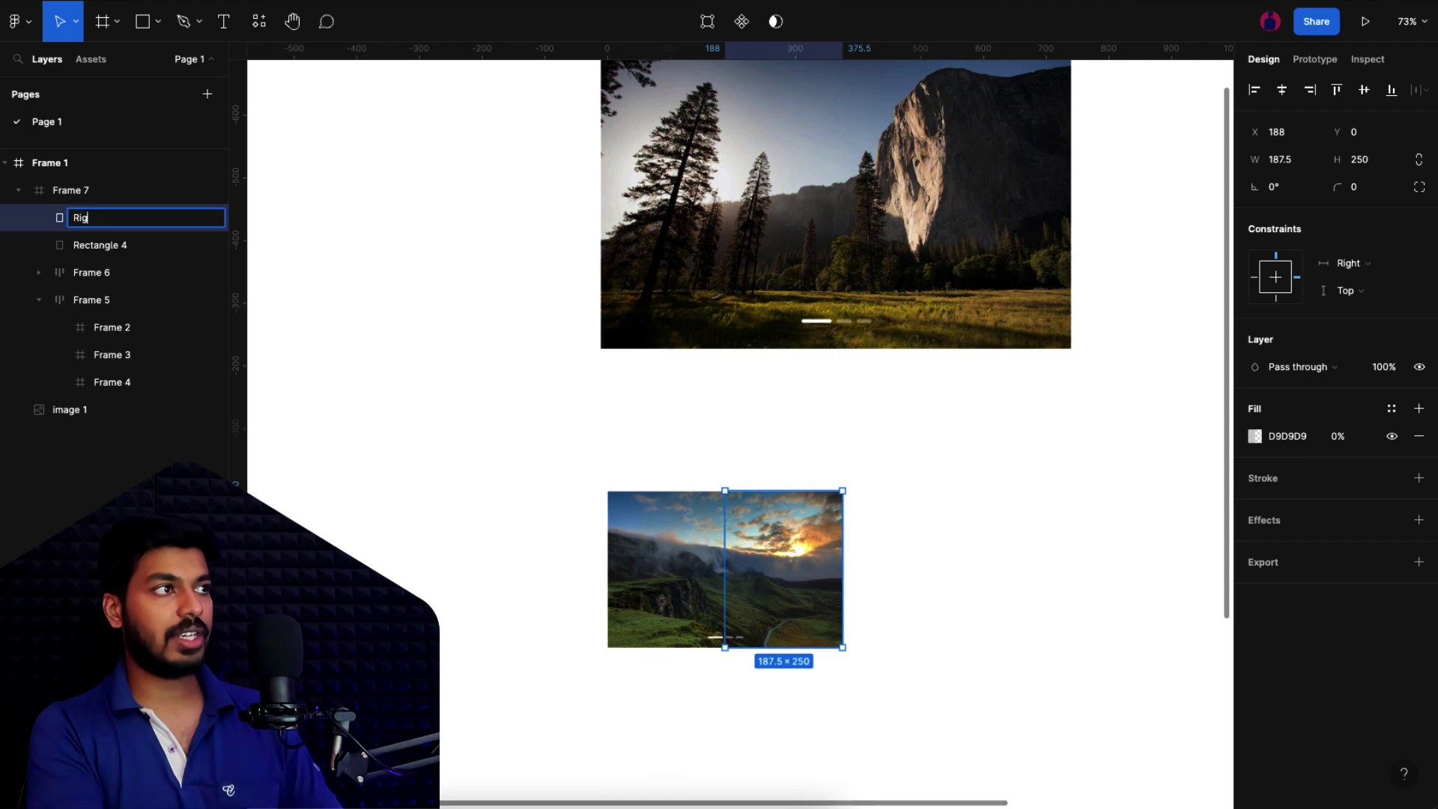
text(Right)
key(Return)
double_click(119, 253)
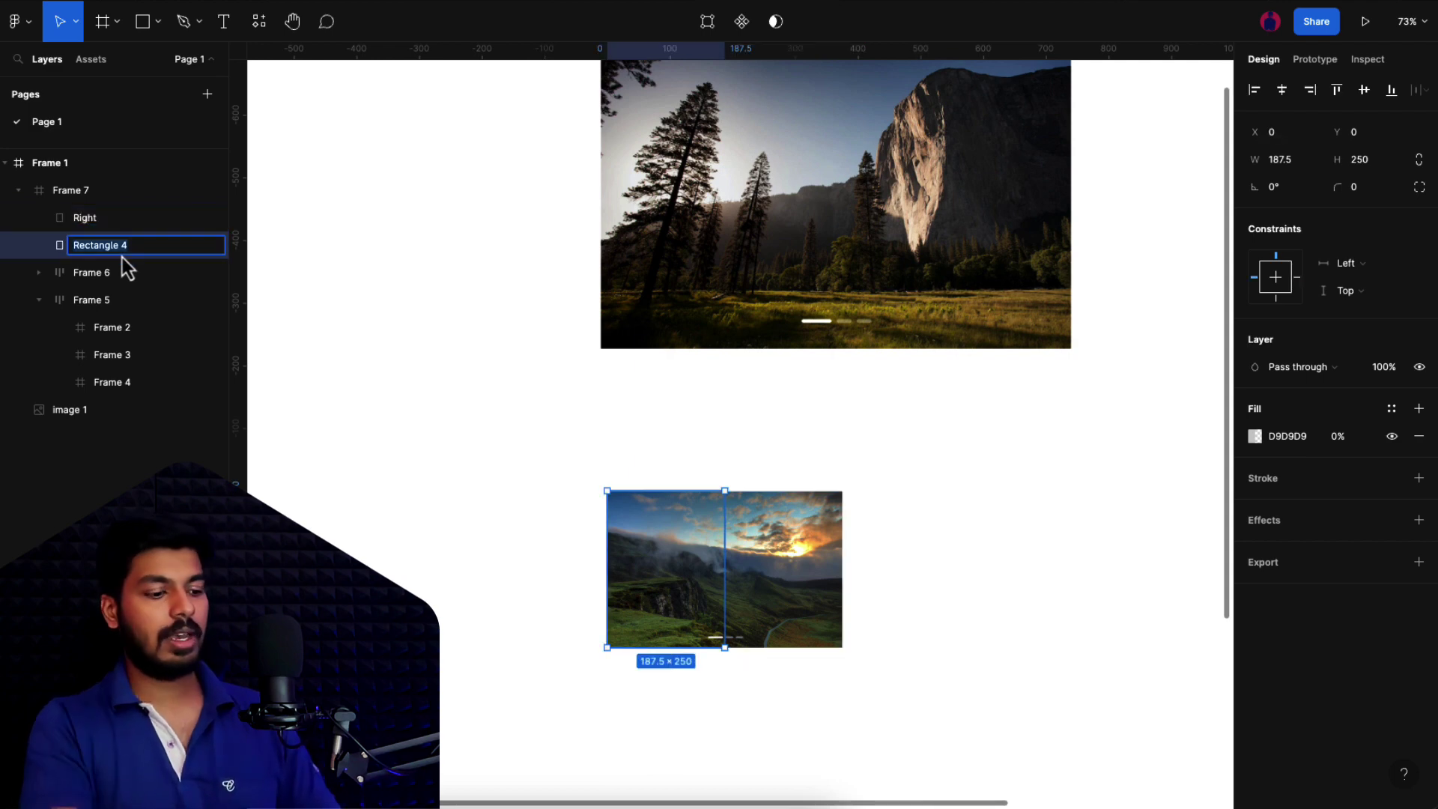
text(Left)
key(Return)
click(880, 466)
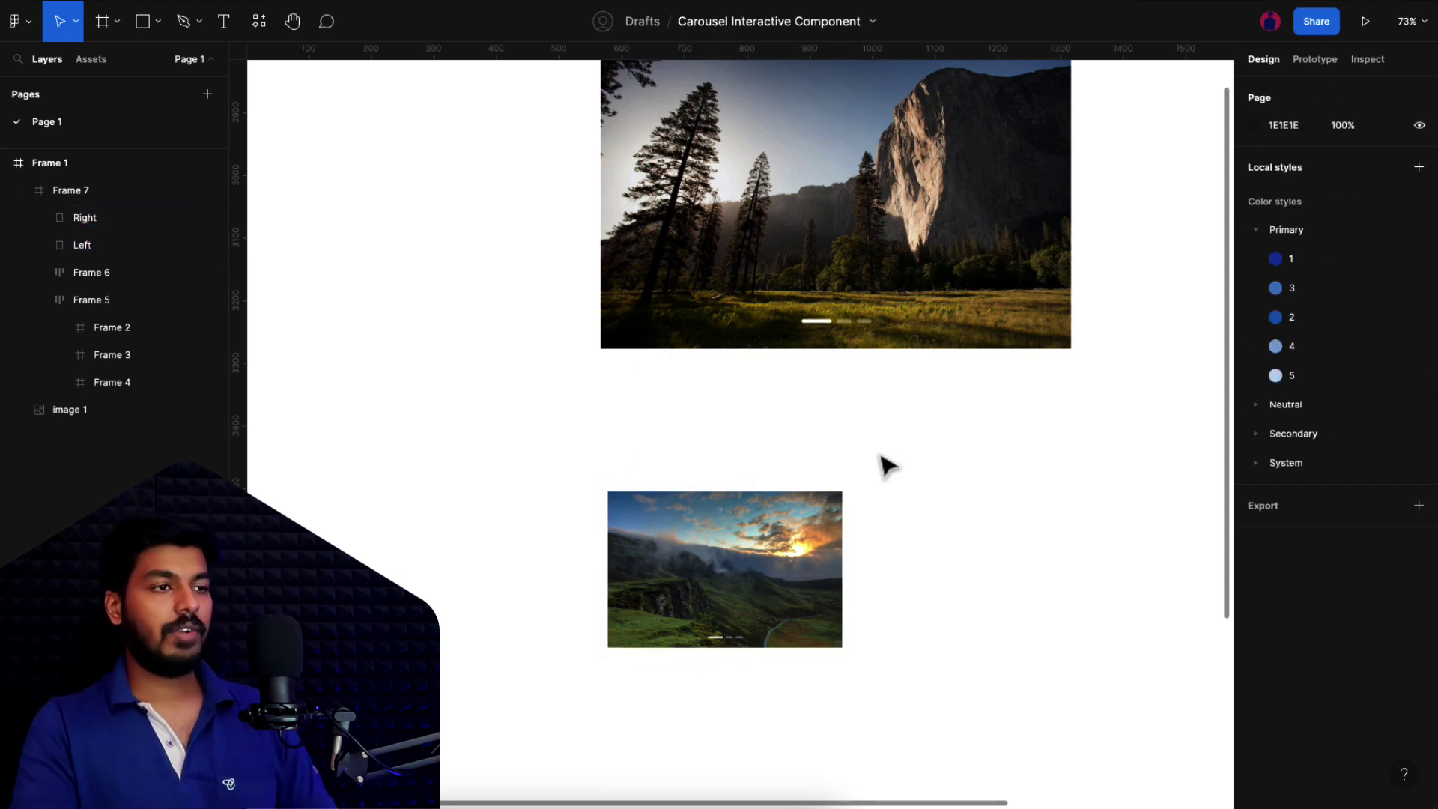
- Delete the large reference image and move the carousel frame near Frame 1's upper-left corner, at about X 153, Y 96
drag(898, 449, 575, 738)
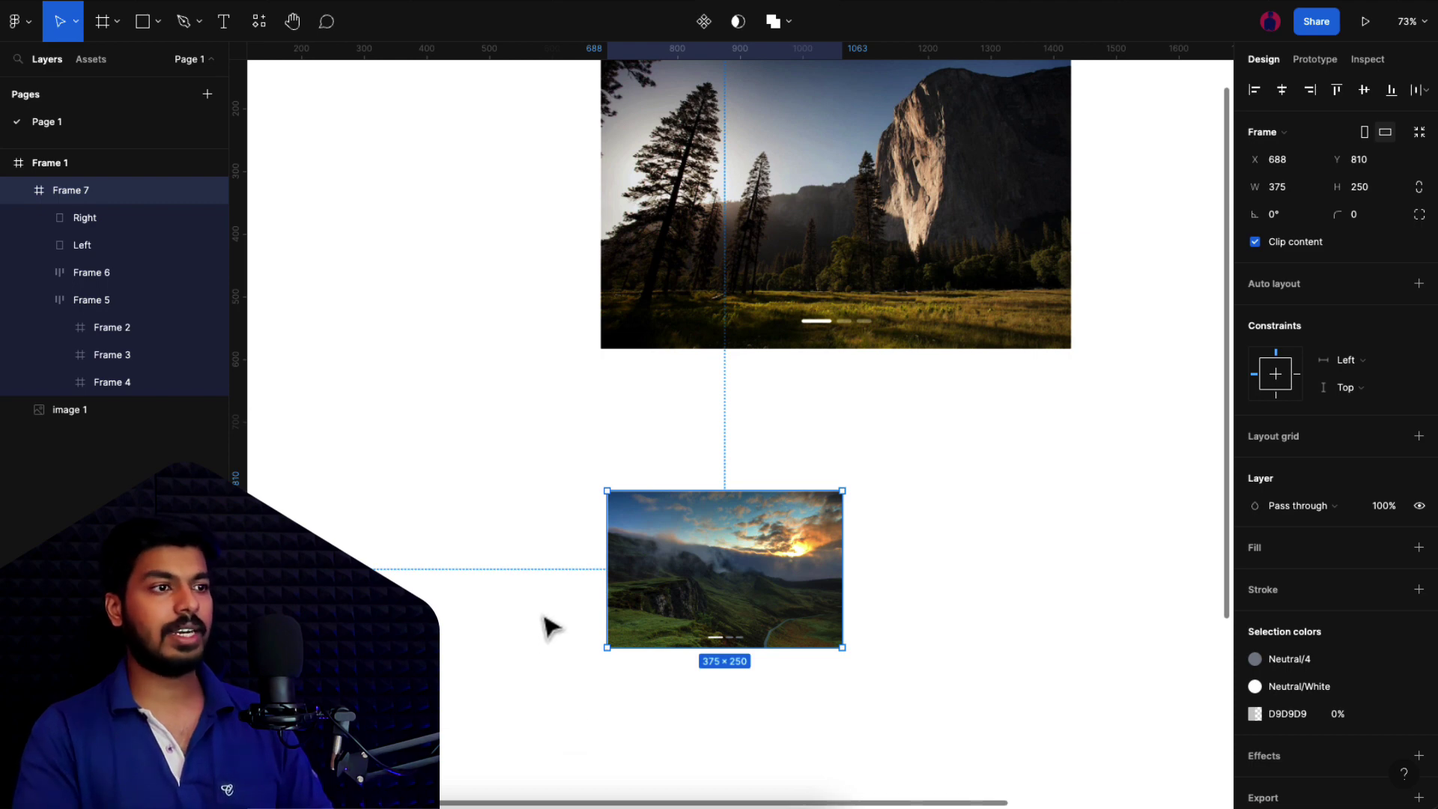
scroll(546, 626, down, 5)
click(658, 391)
key(Delete)
drag(626, 597, 497, 421)
scroll(504, 427, up, 2)
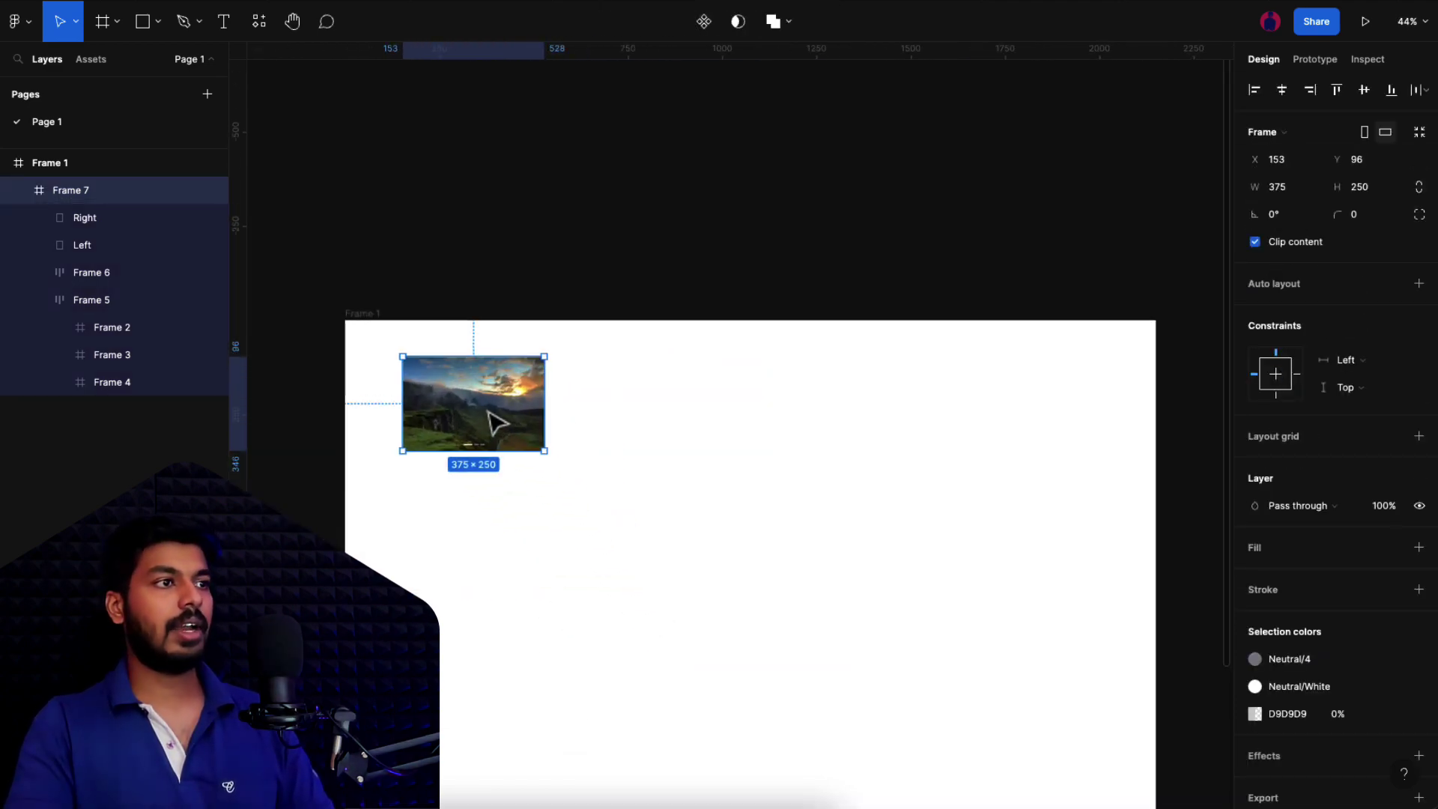
- Turn the carousel frame into a component and add two variants to it
click(708, 24)
click(708, 27)
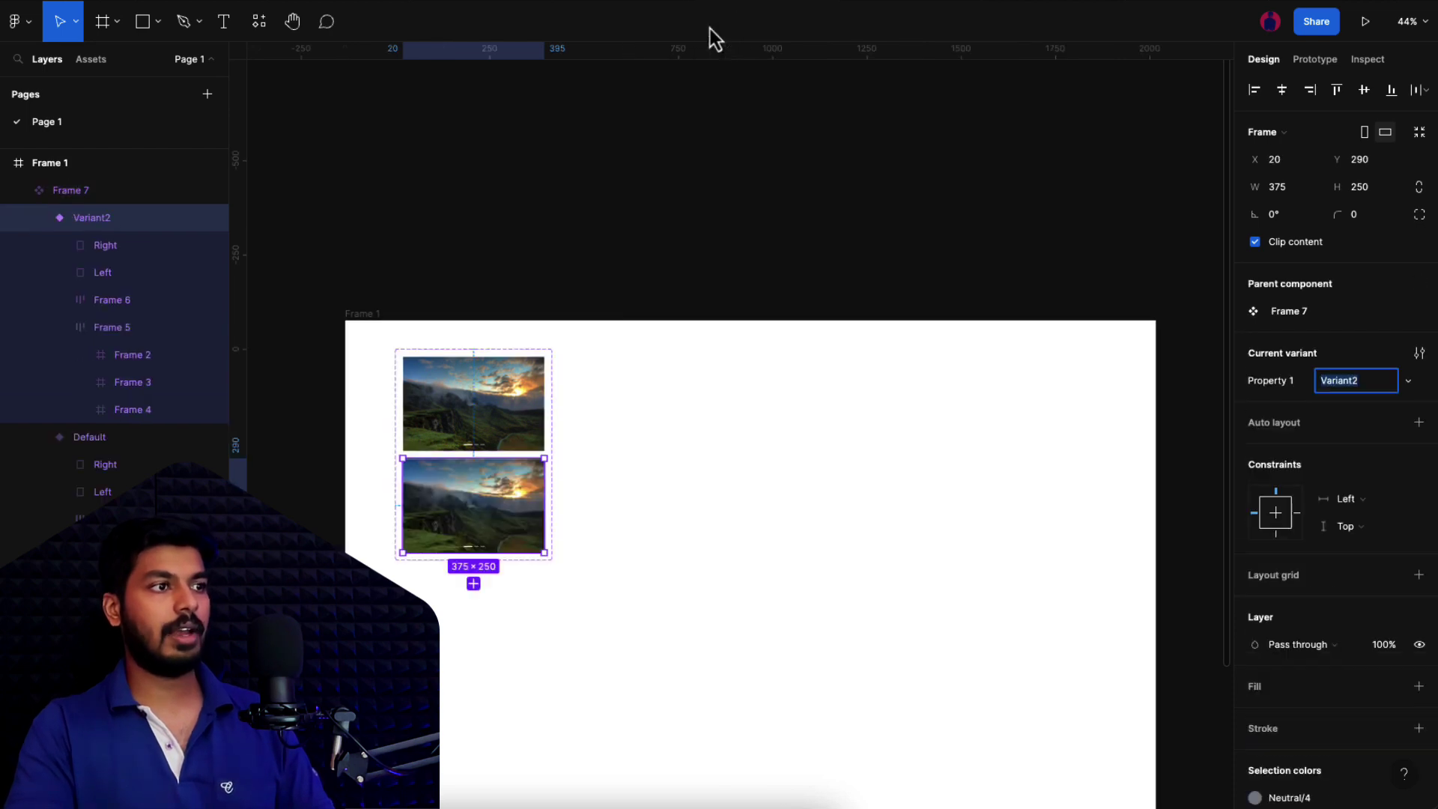
scroll(545, 499, up, 3)
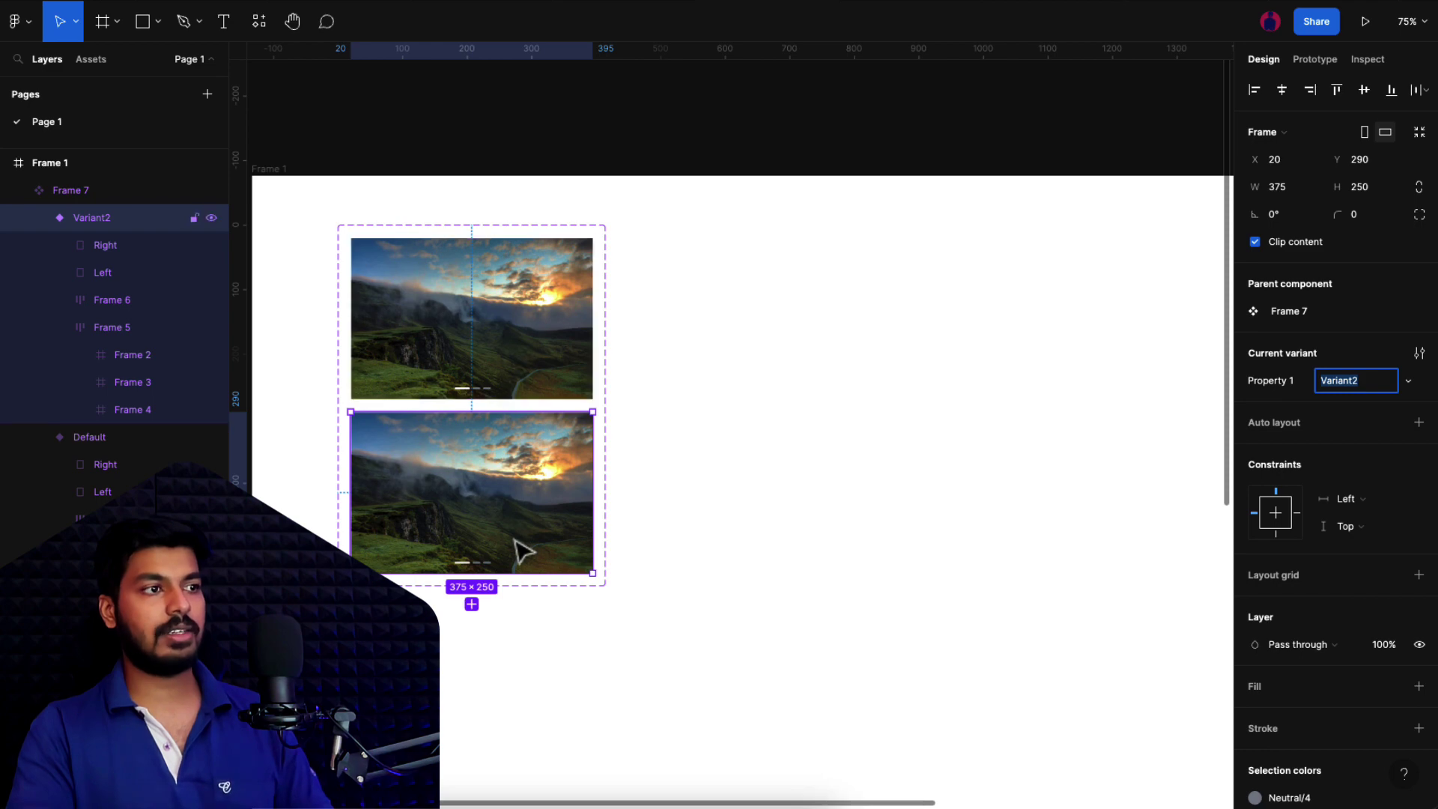
click(471, 605)
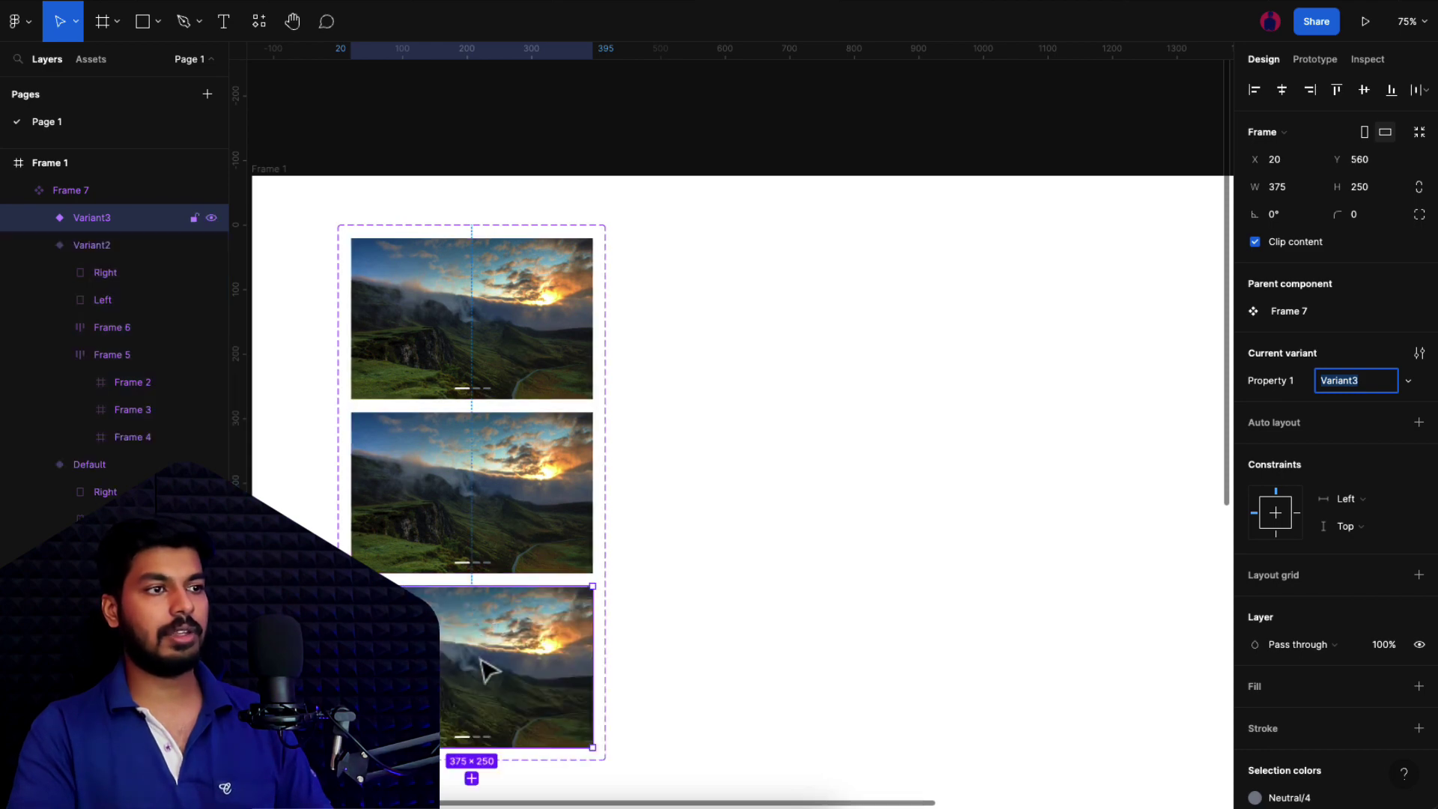
- Centre the image strip horizontally inside Variant2 so its second photo, the red sunset, fills the frame
scroll(632, 684, left, 2)
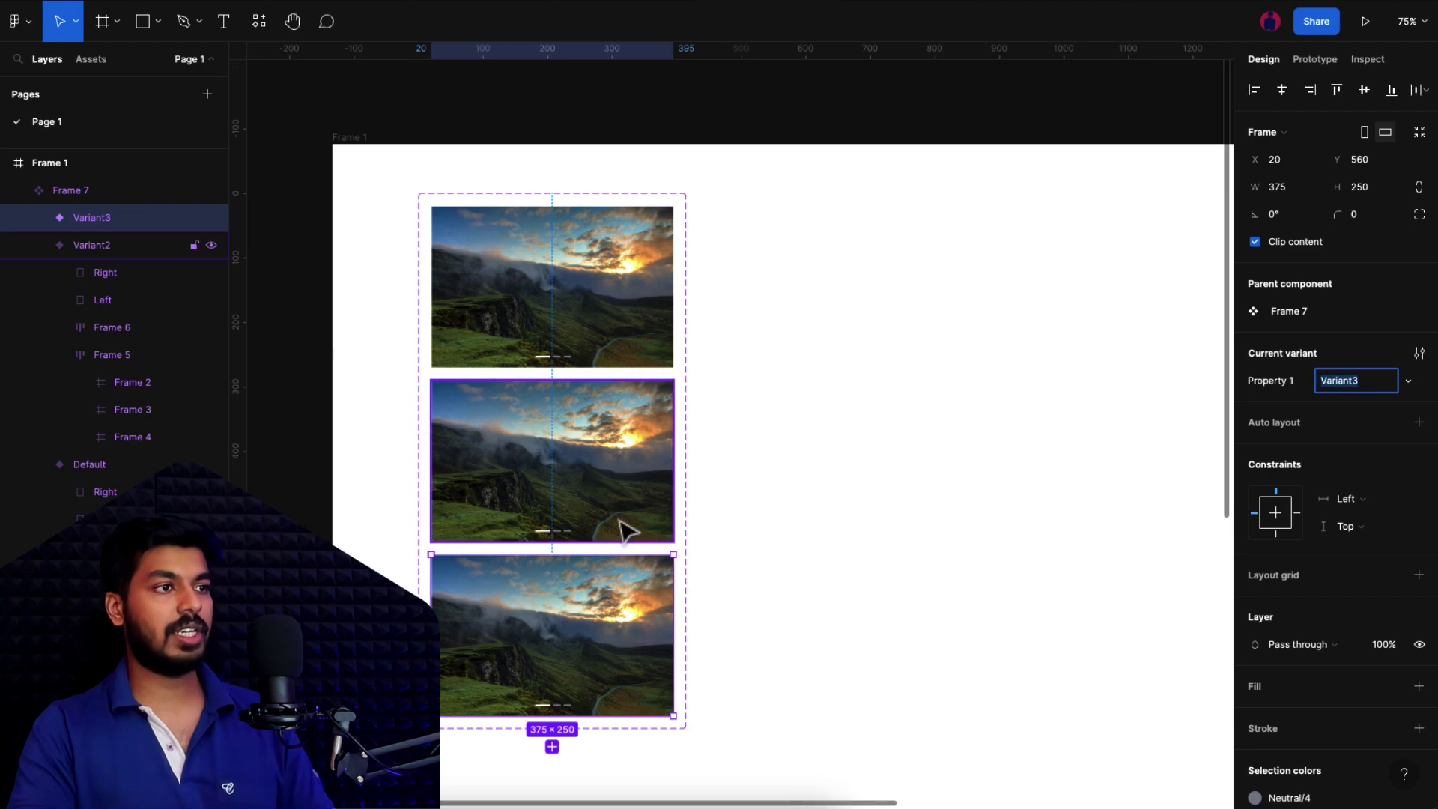
scroll(591, 531, up, 3)
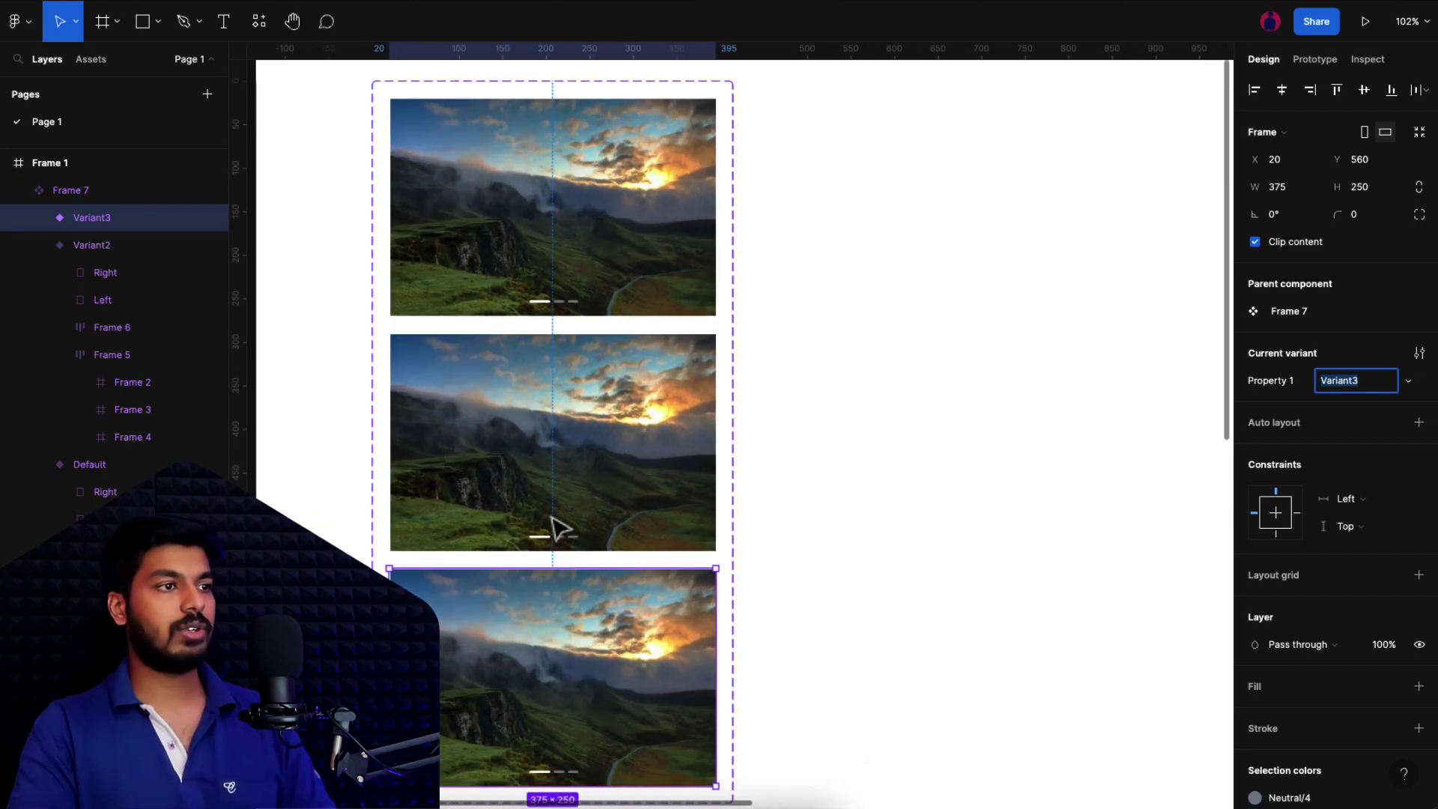
double_click(627, 488)
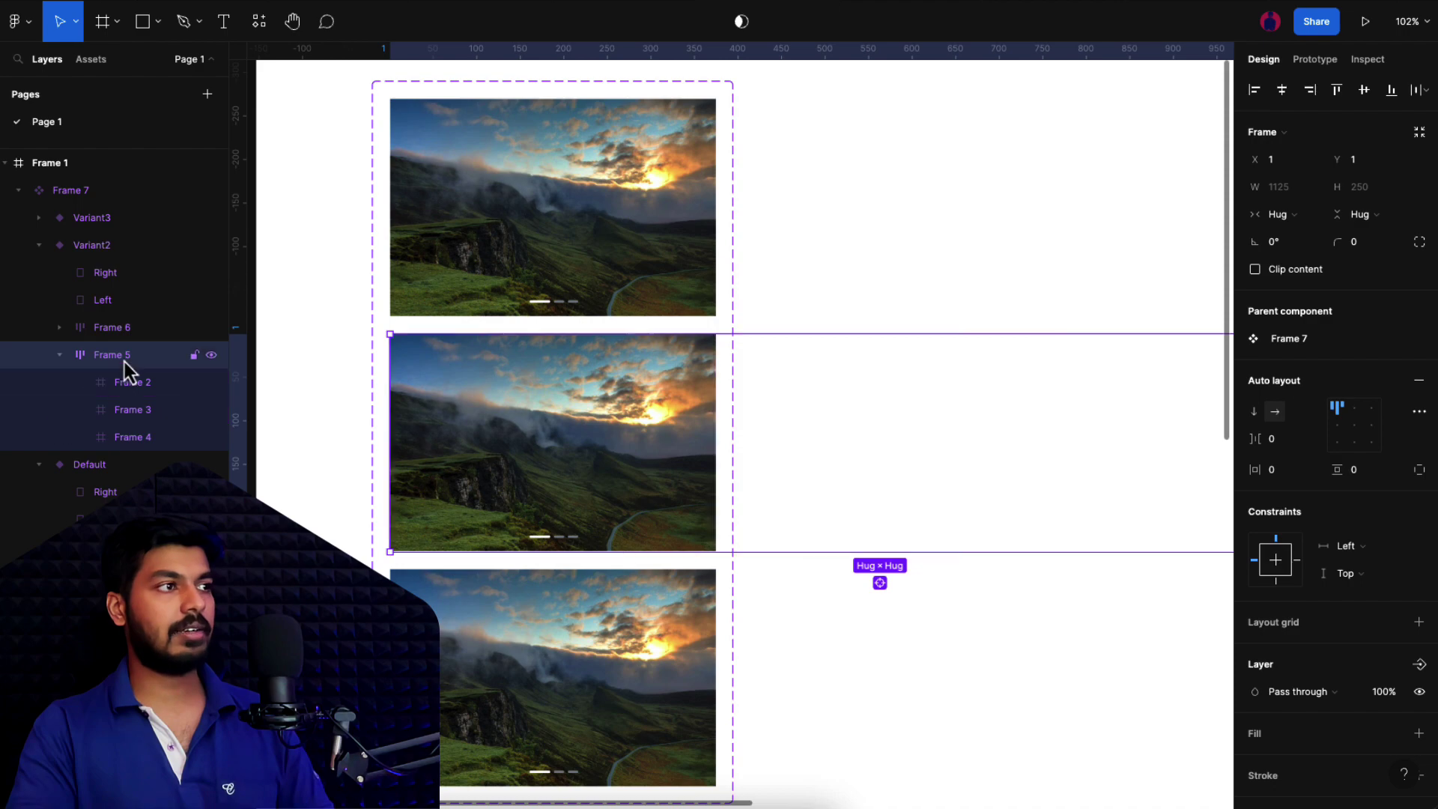
click(1282, 91)
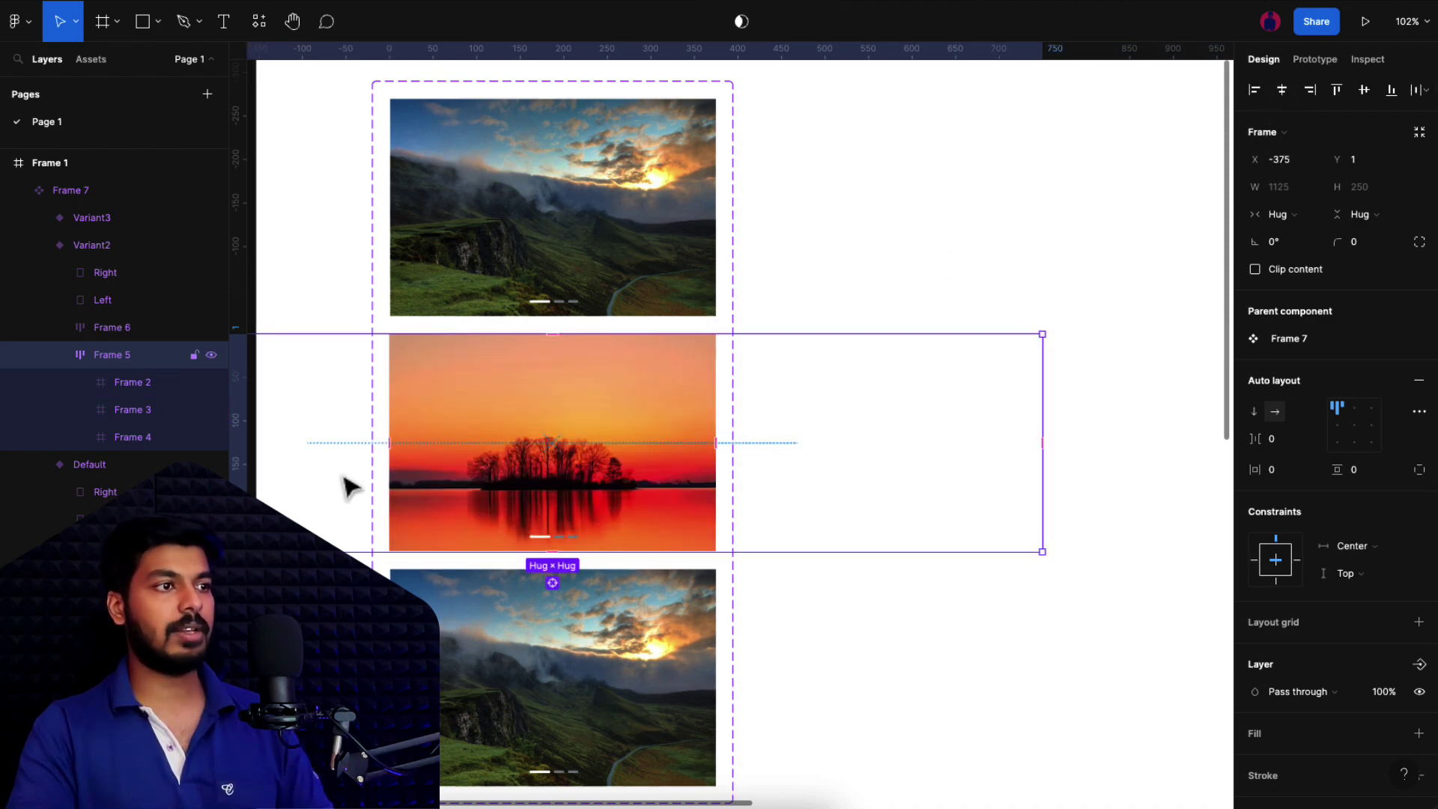
- Move the white indicator bar in Variant2 to the middle position of the three bars
scroll(514, 552, up, 5)
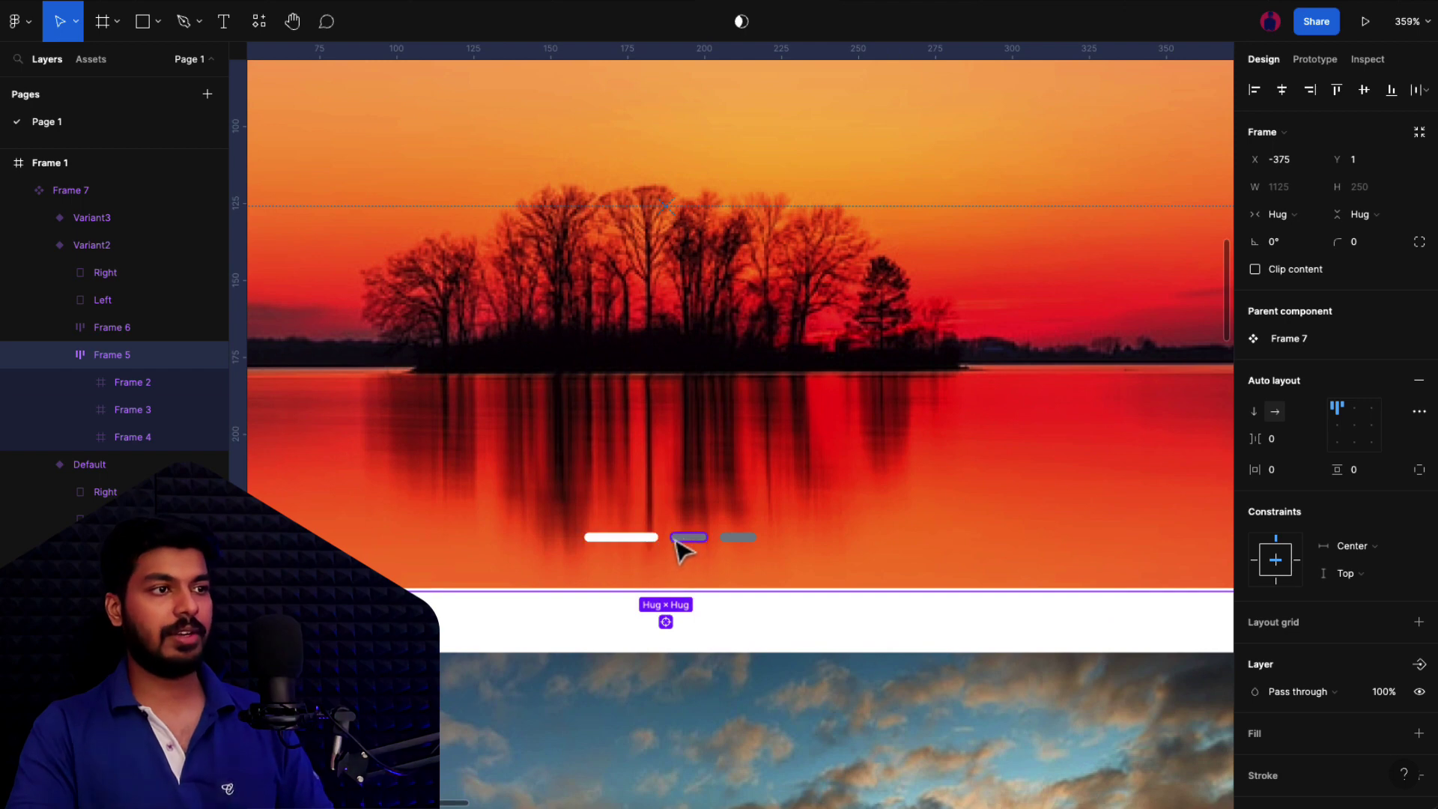
click(652, 539)
click(652, 539)
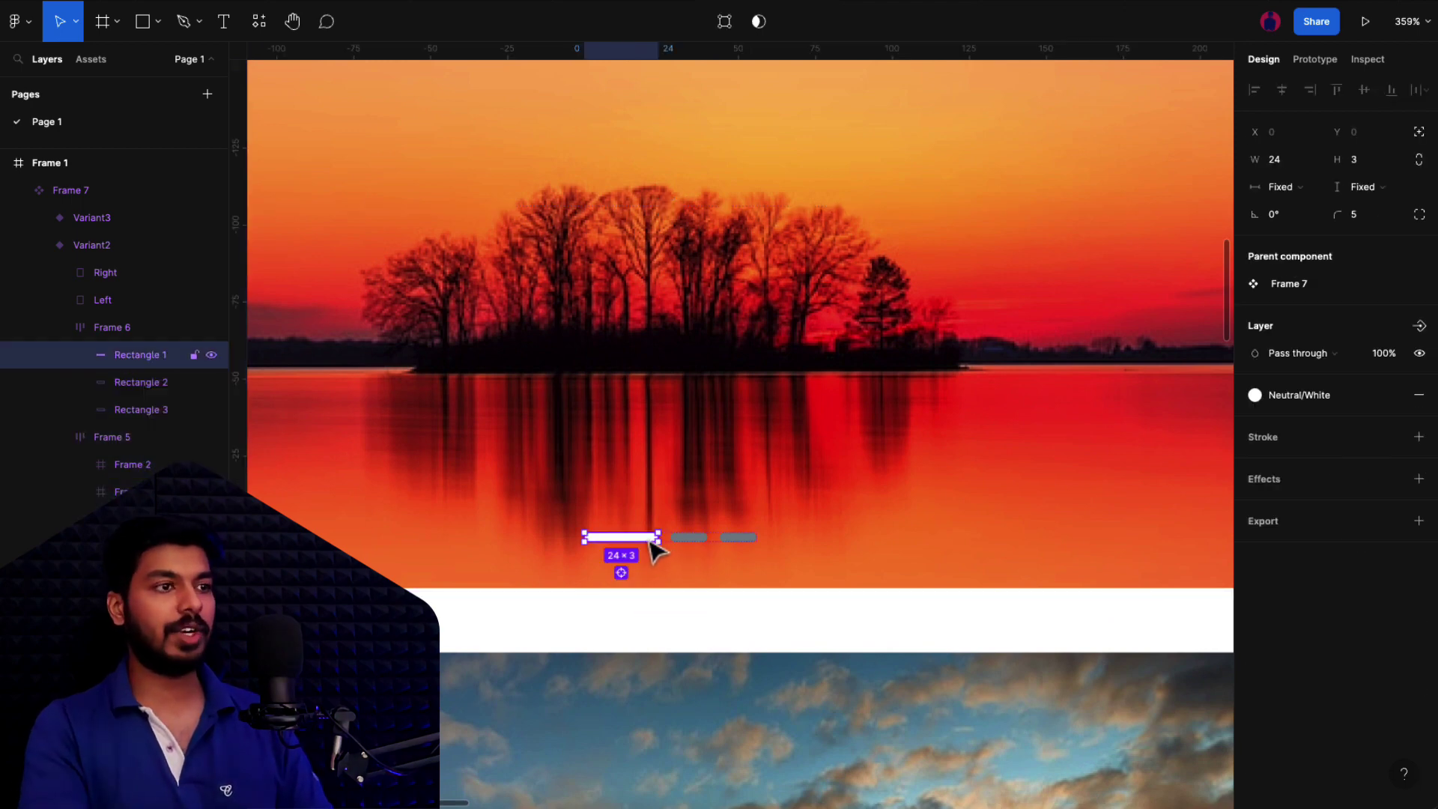
key(Right)
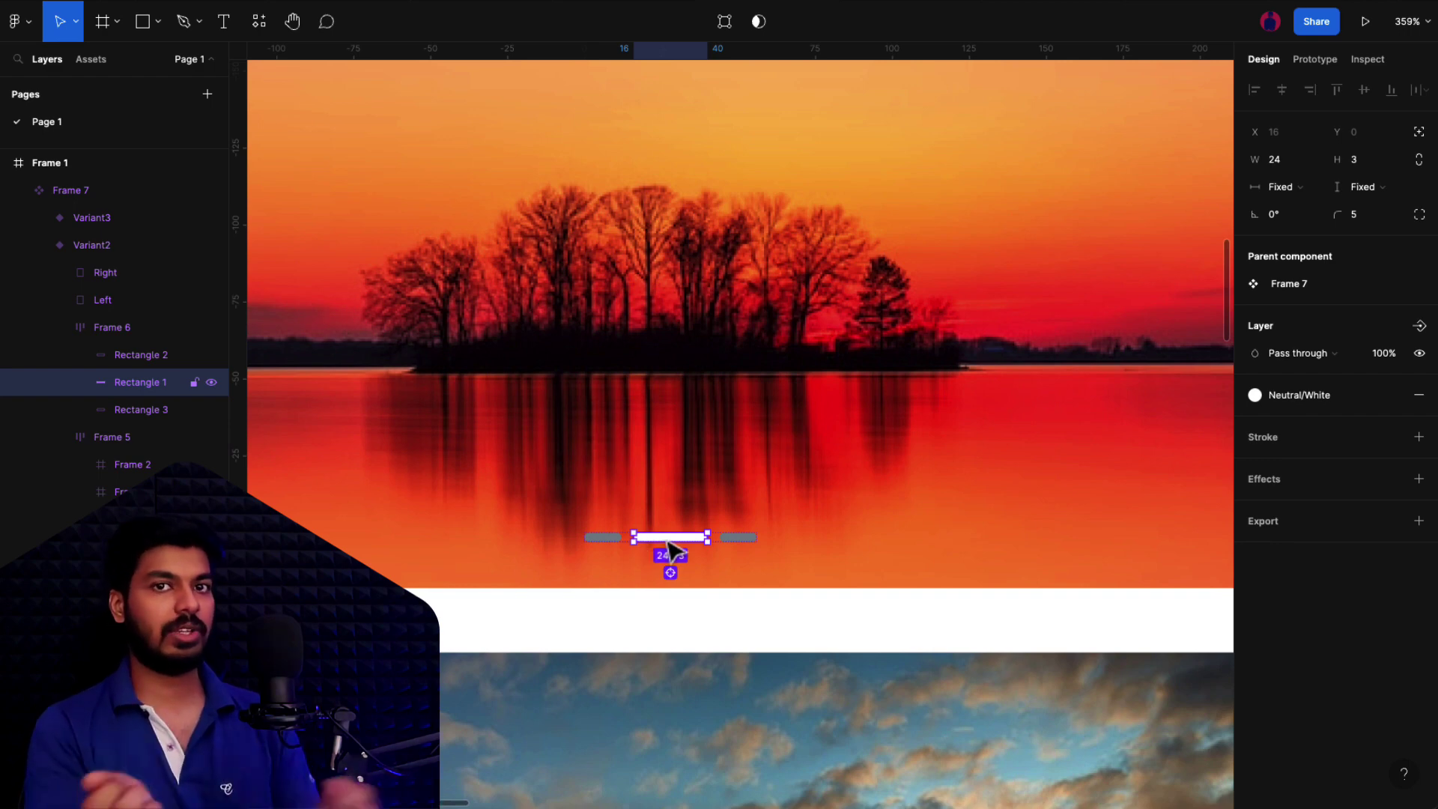
- Align the image strip in Variant3 to the frame's right edge so the forest bridge photo fills it
scroll(671, 558, down, 6)
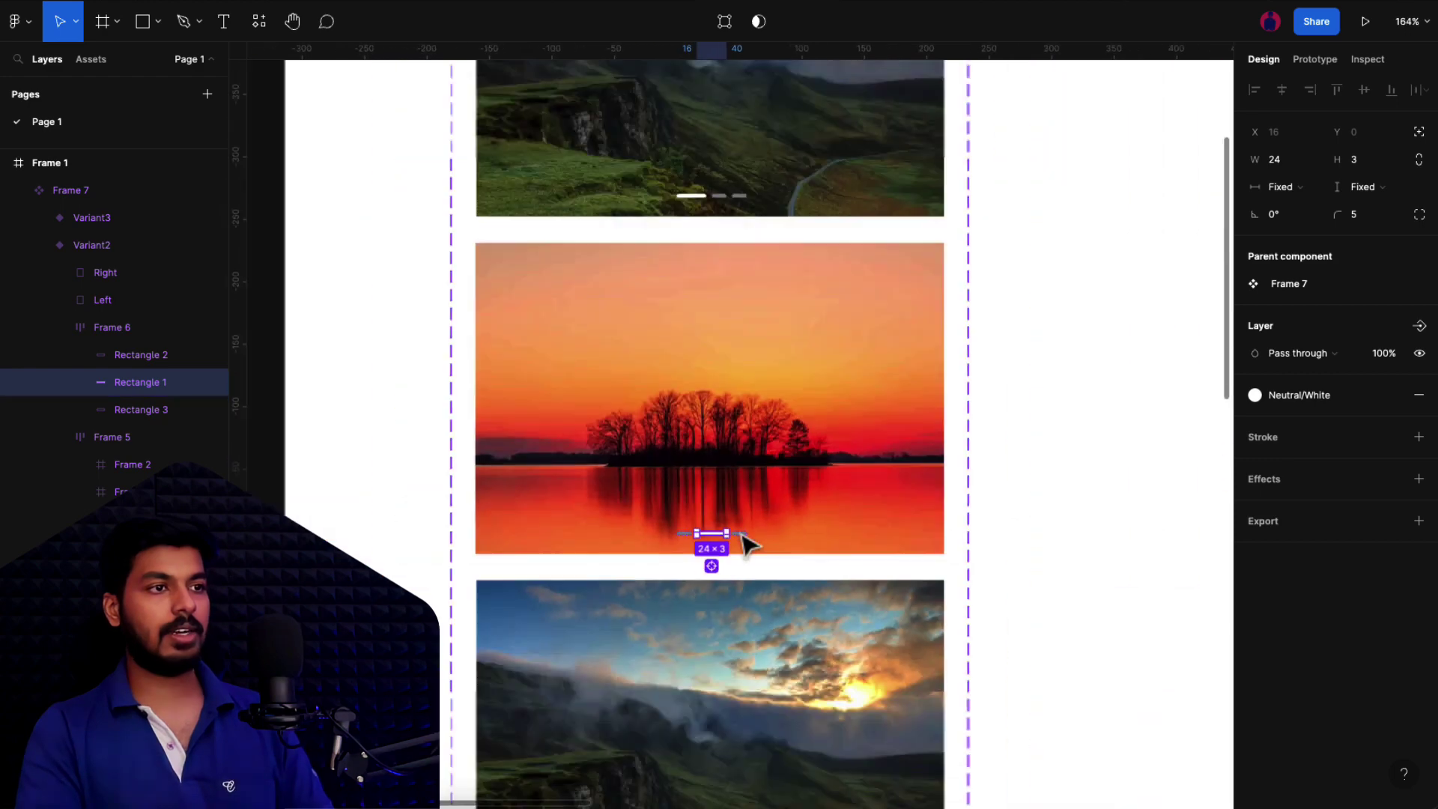
click(763, 540)
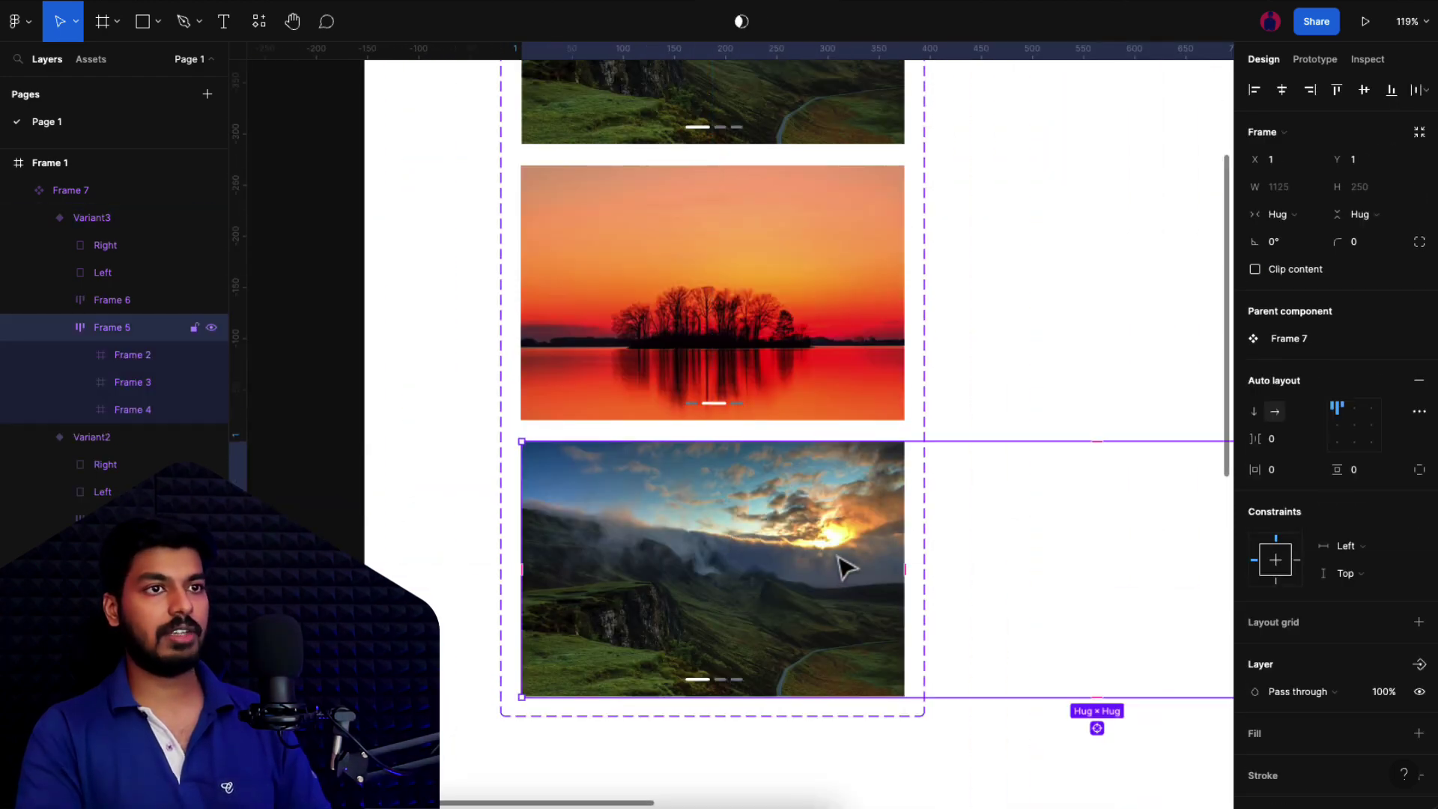
click(1311, 90)
key(minus)
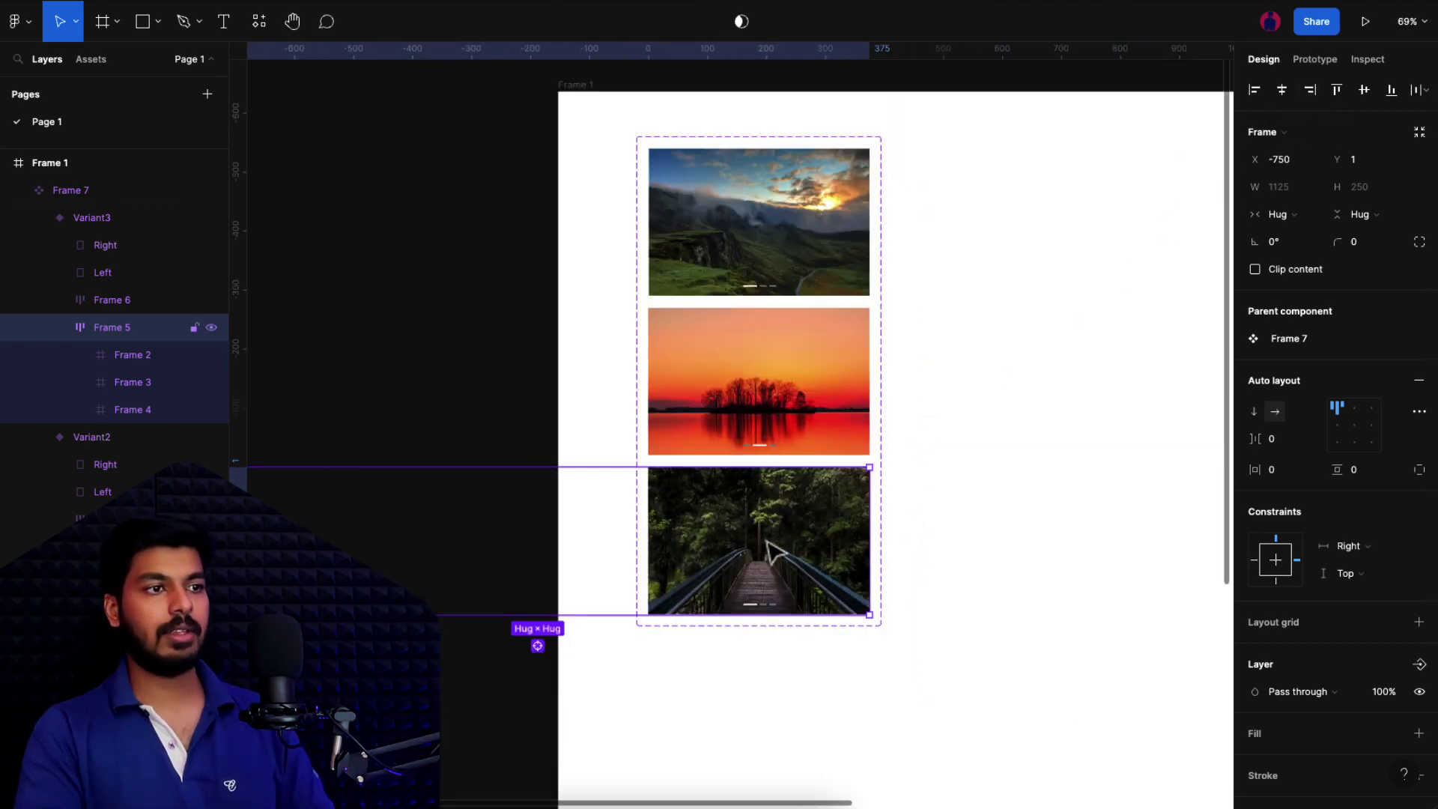
drag(766, 550, 887, 500)
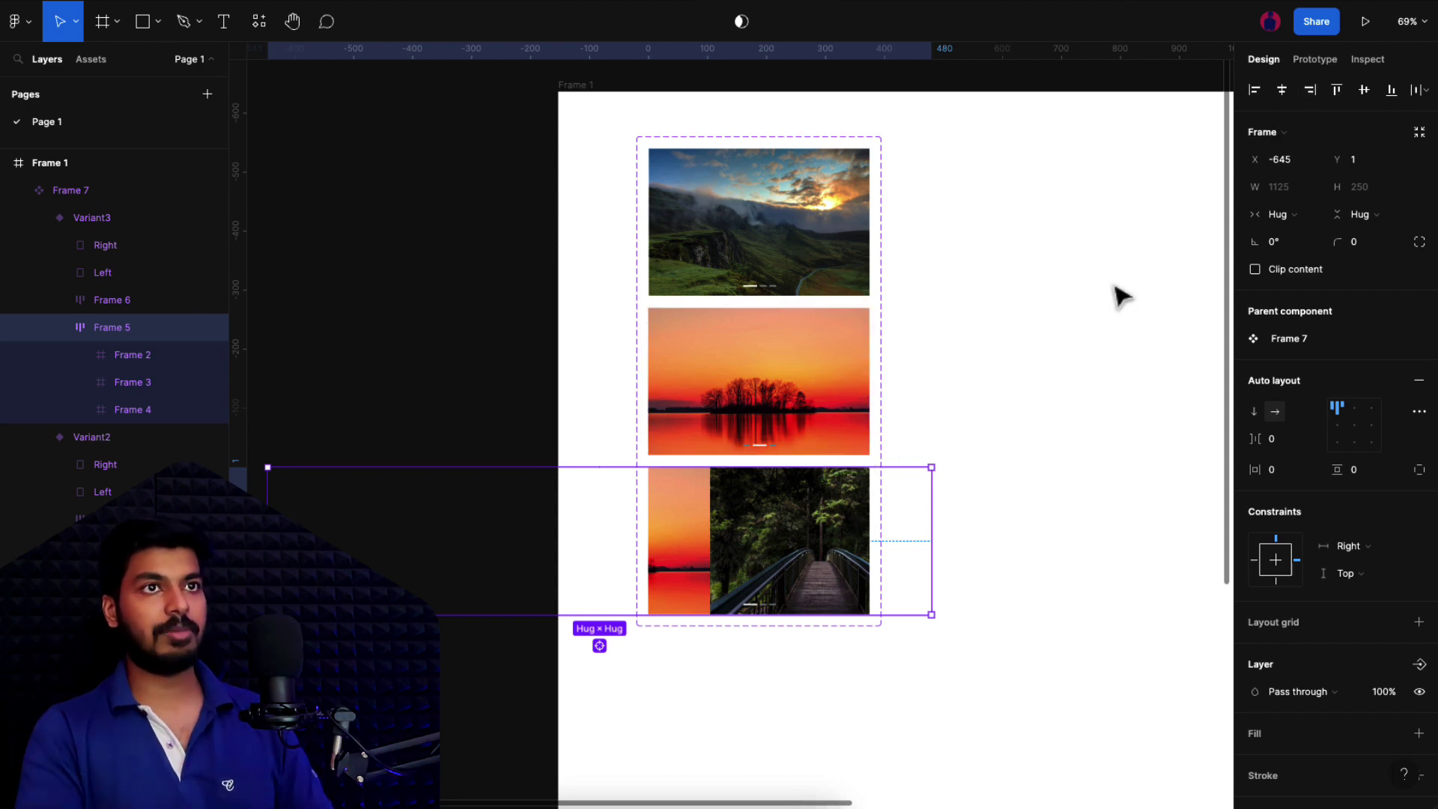
click(1313, 89)
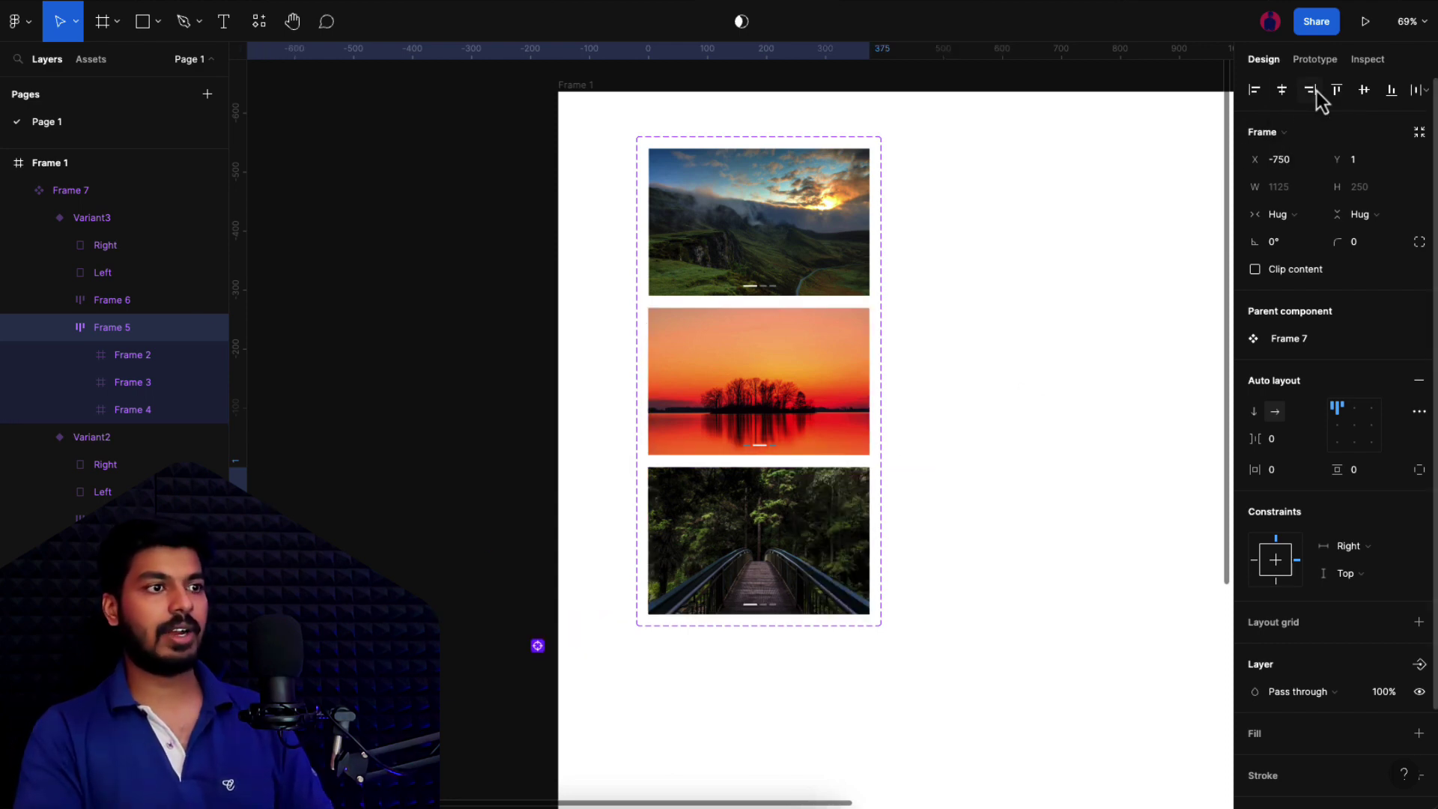
- Move the white indicator bar in Variant3 to the last position of the three bars
scroll(682, 637, up, 5)
scroll(805, 608, up, 5)
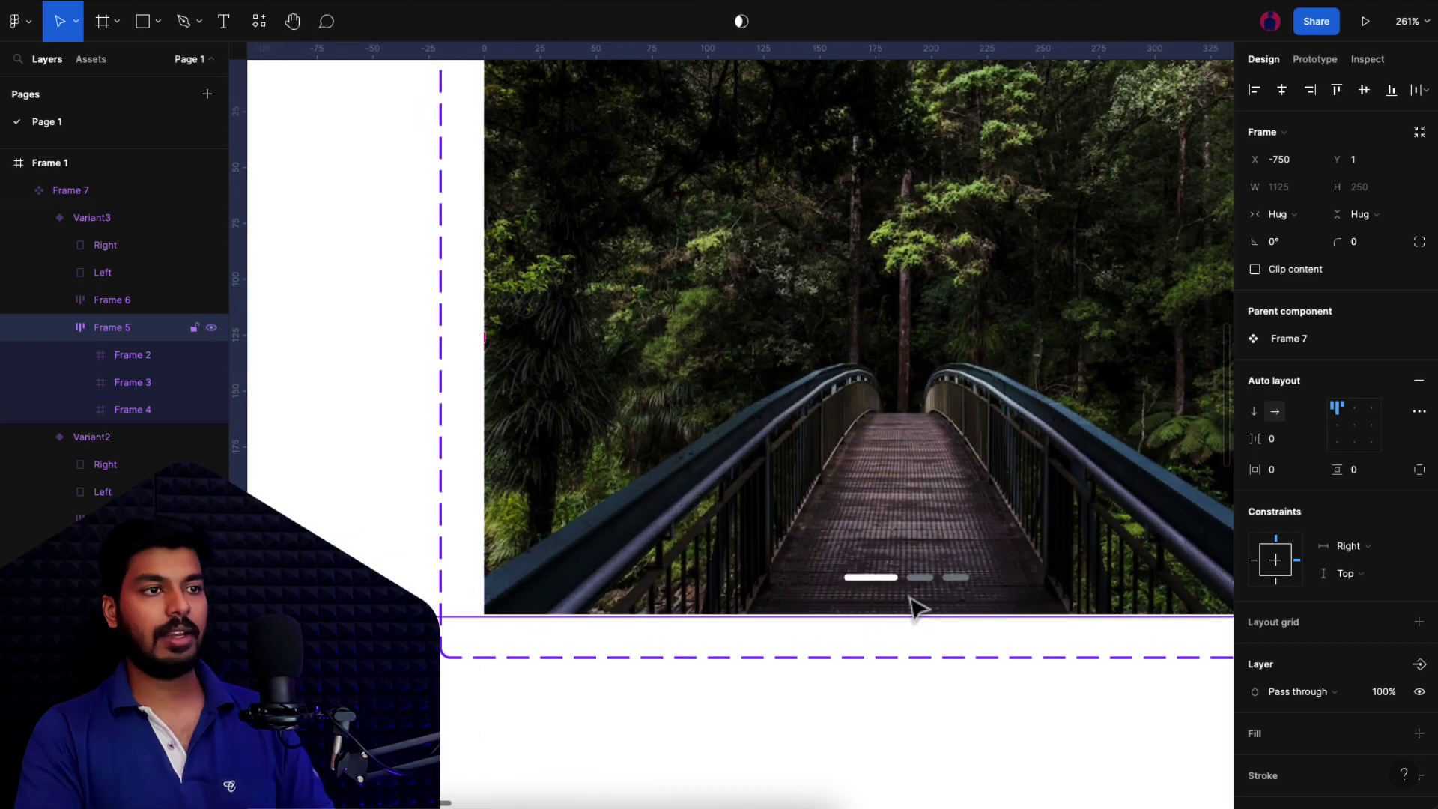
ctrl+click(875, 578)
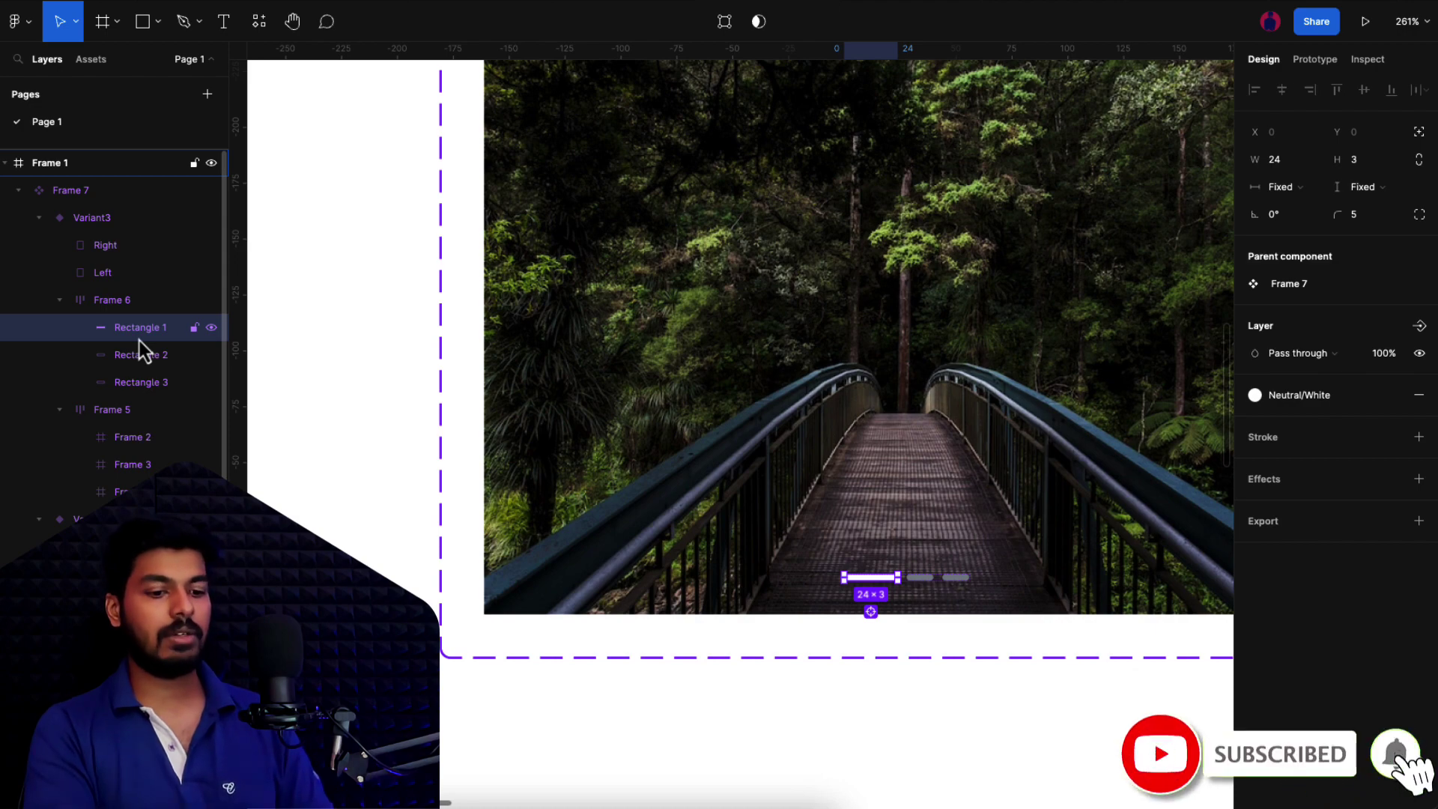
key(Right)
key(Right)
key(shift+1)
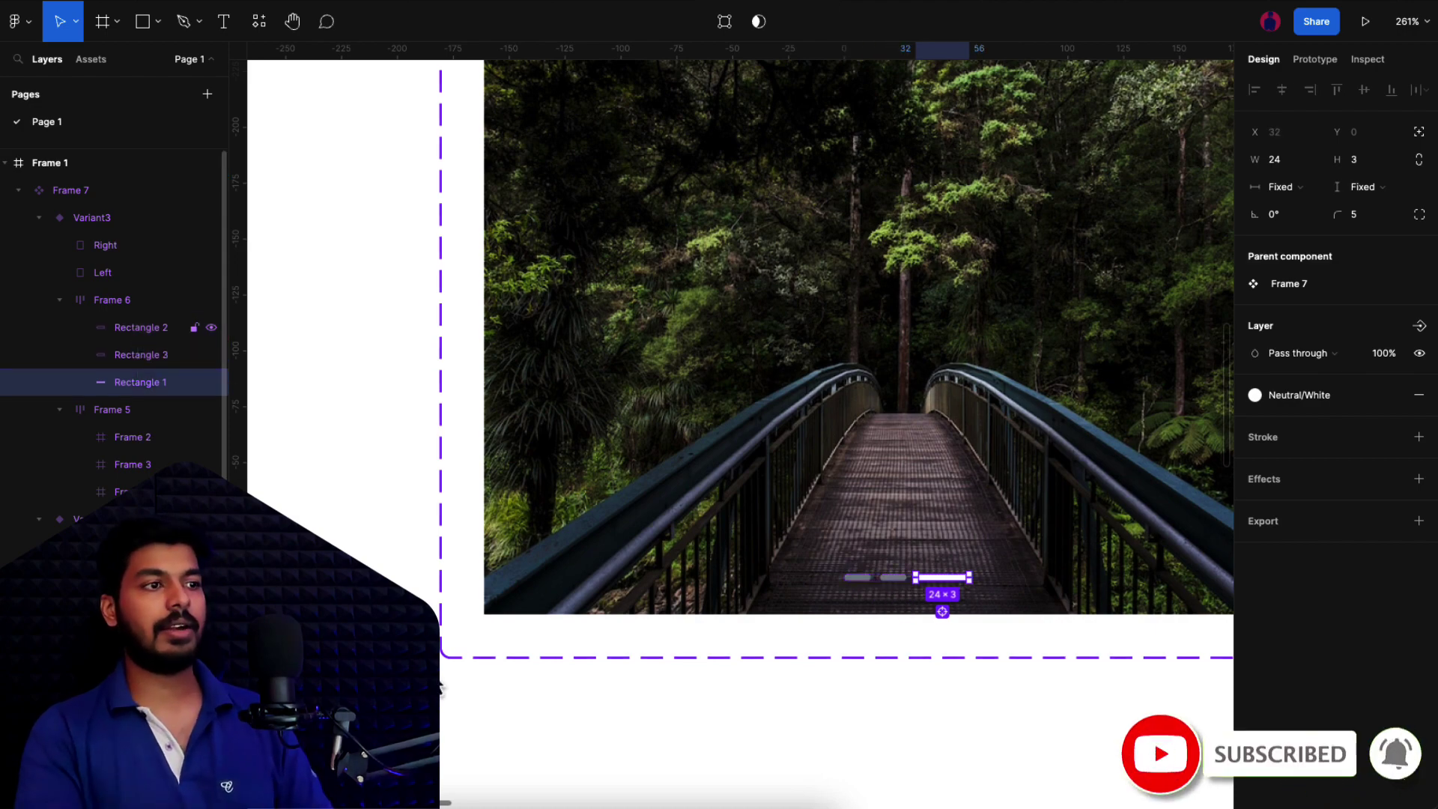
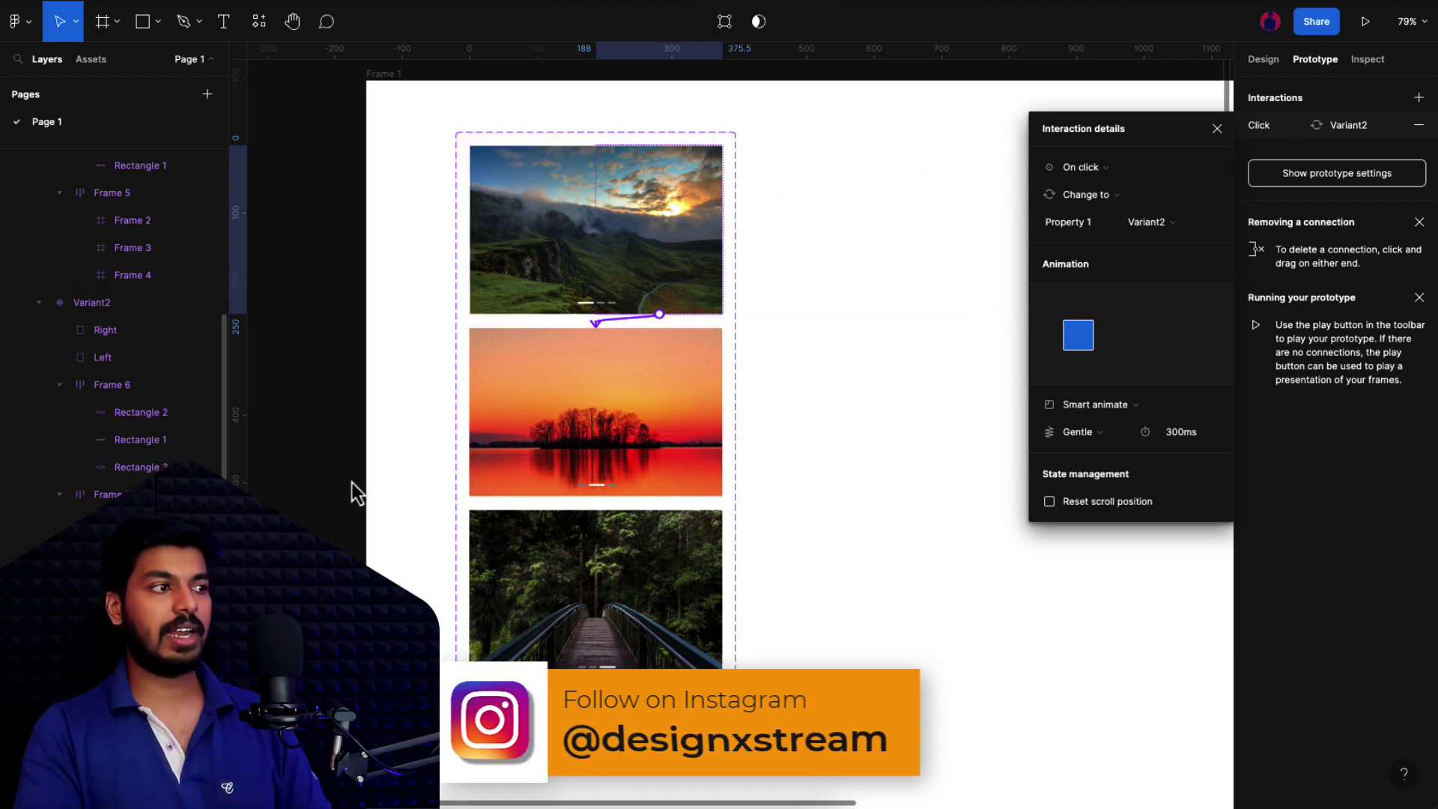
- Add an On drag interaction to the first variant's Right hotspot that changes to Variant2 with Smart animate, Gentle, 300ms
click(724, 235)
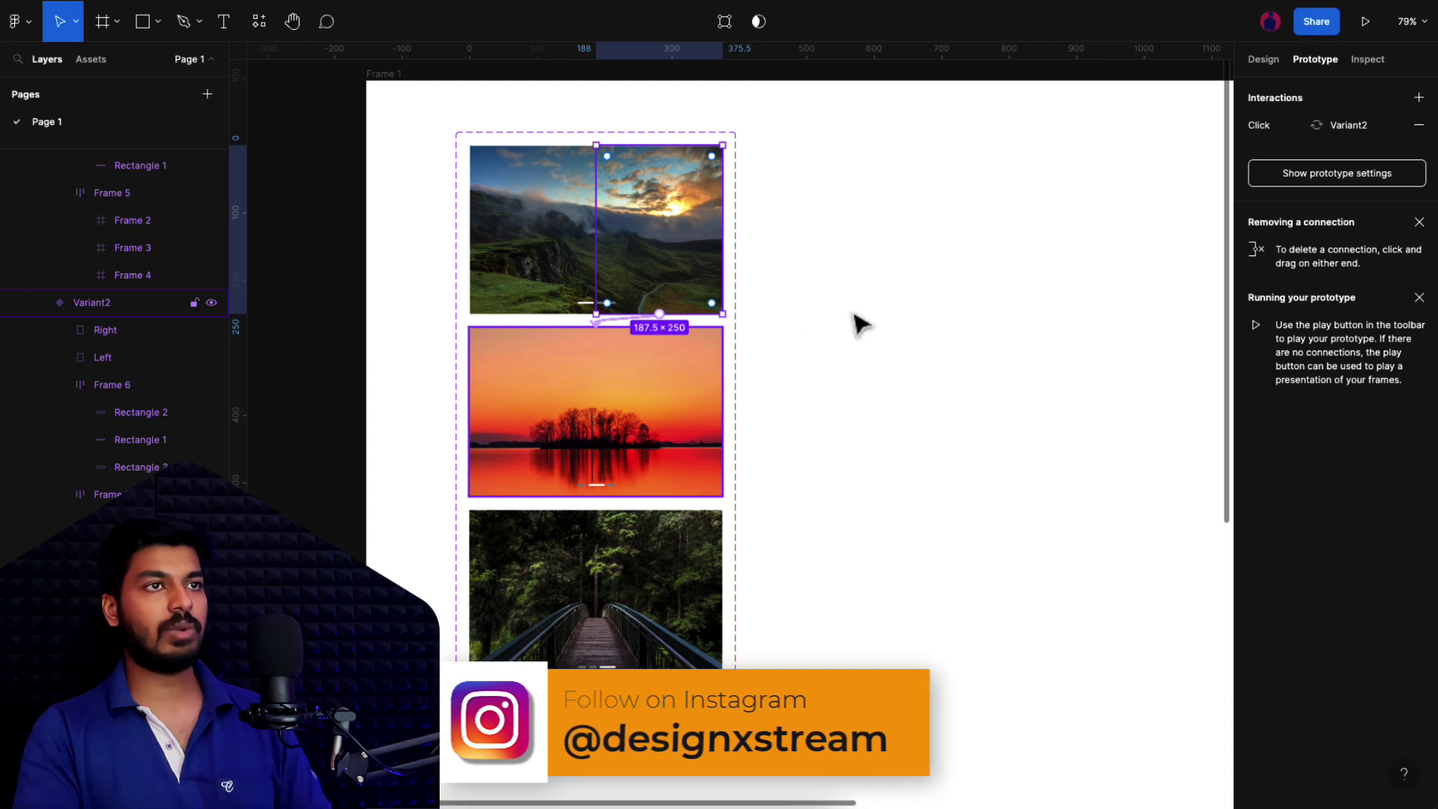
click(1419, 97)
click(1101, 170)
click(1112, 171)
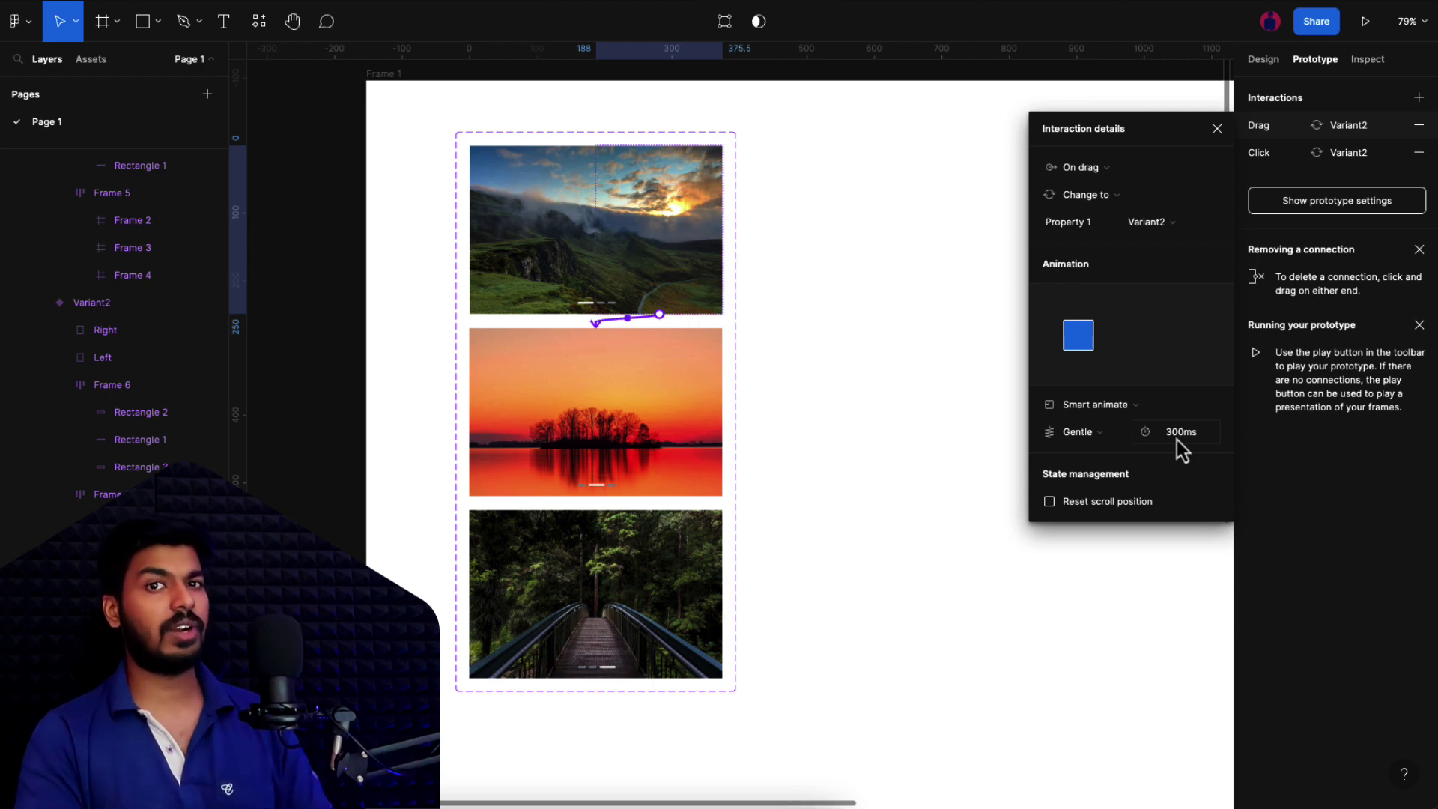
- Link Variant2's Right hotspot to Variant3 with On click and On drag interactions, using Smart animate, Gentle, 300ms
click(648, 417)
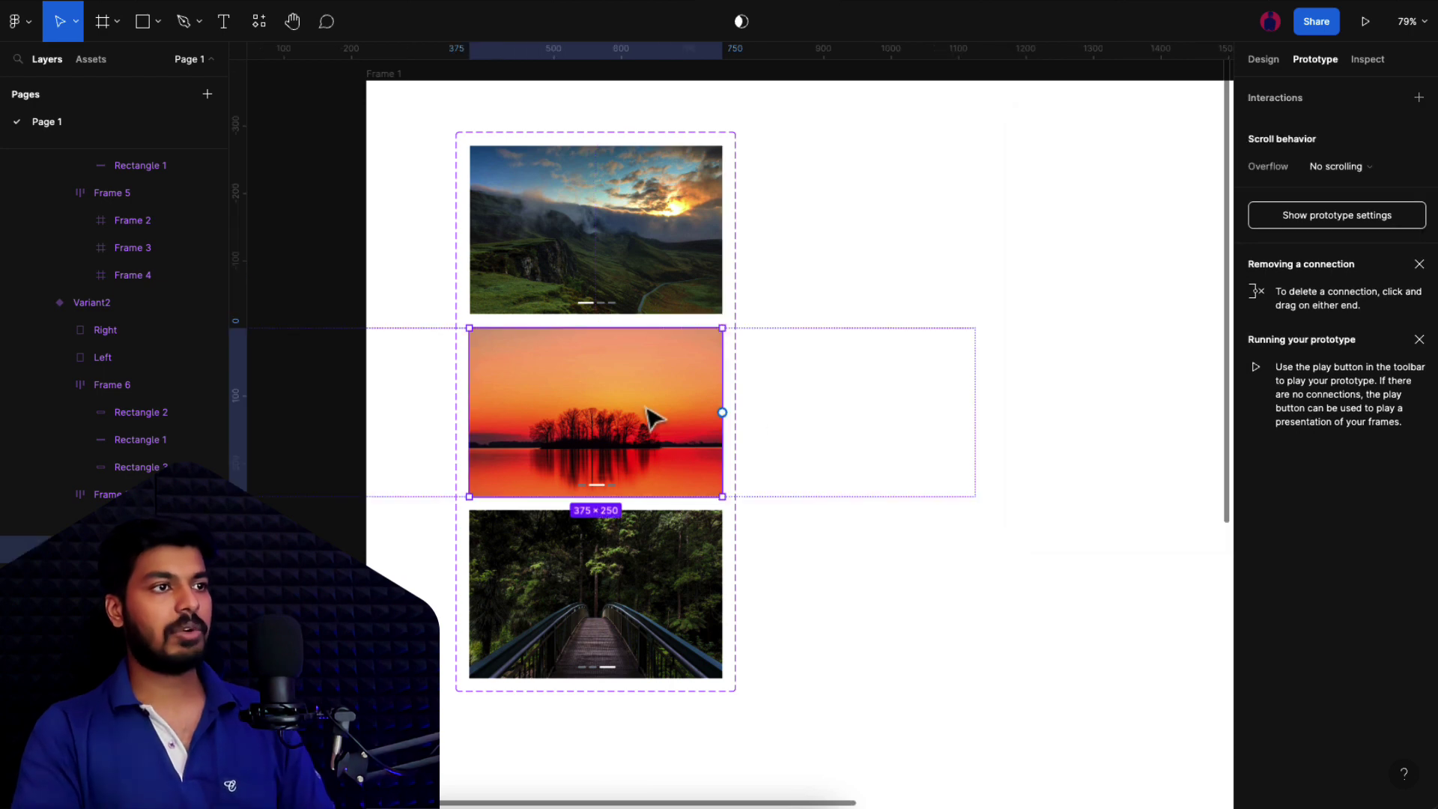
click(105, 329)
drag(722, 412, 677, 628)
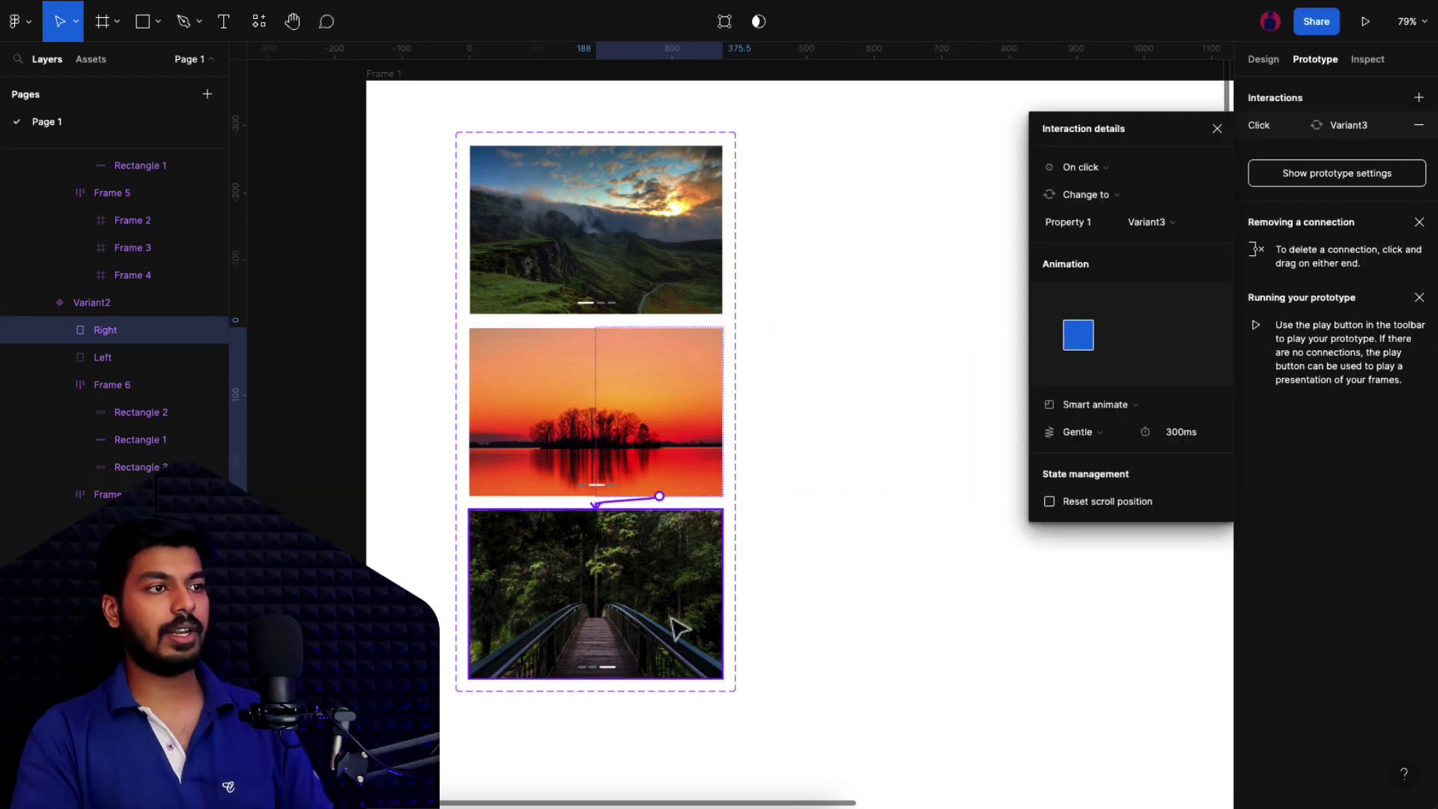
click(729, 424)
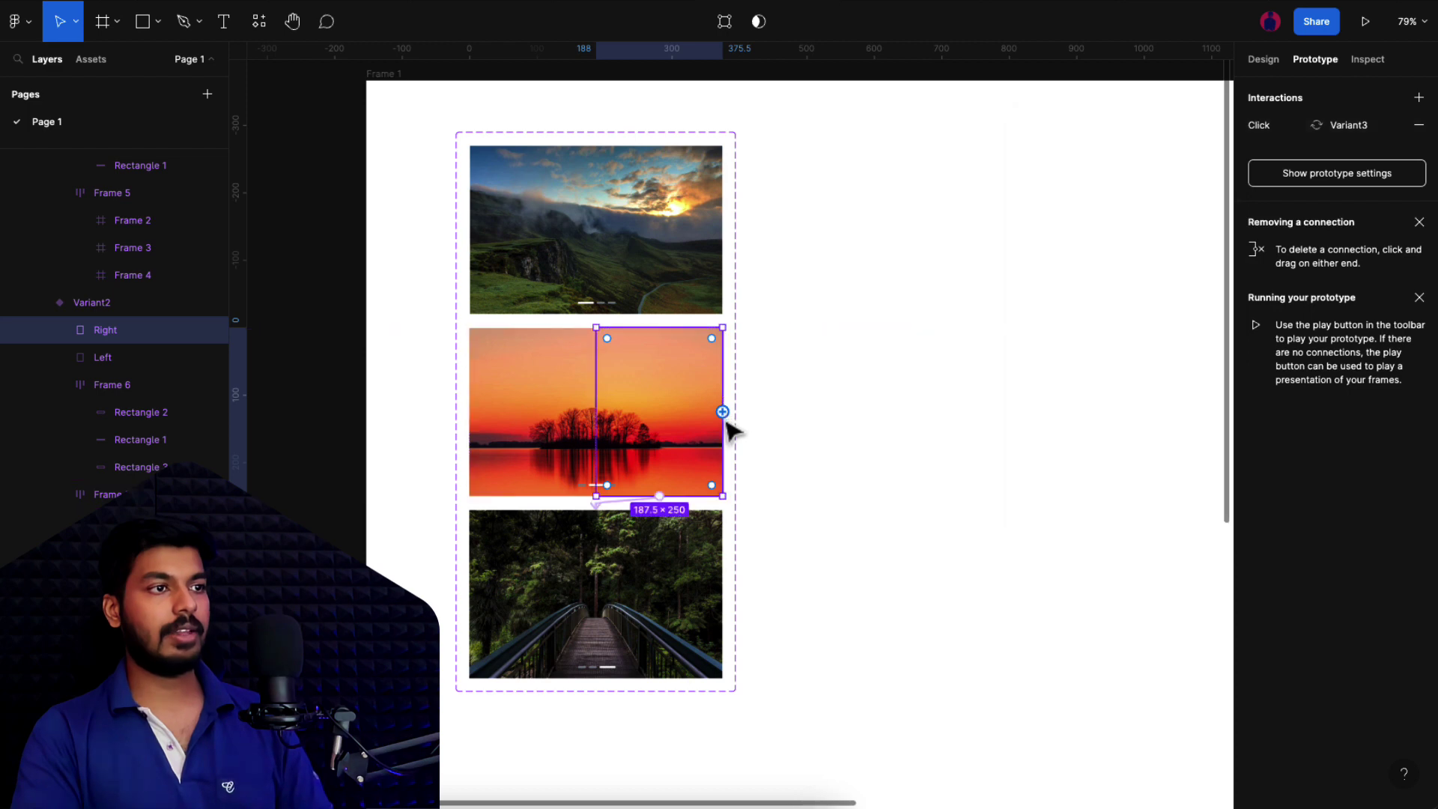
drag(722, 411, 715, 528)
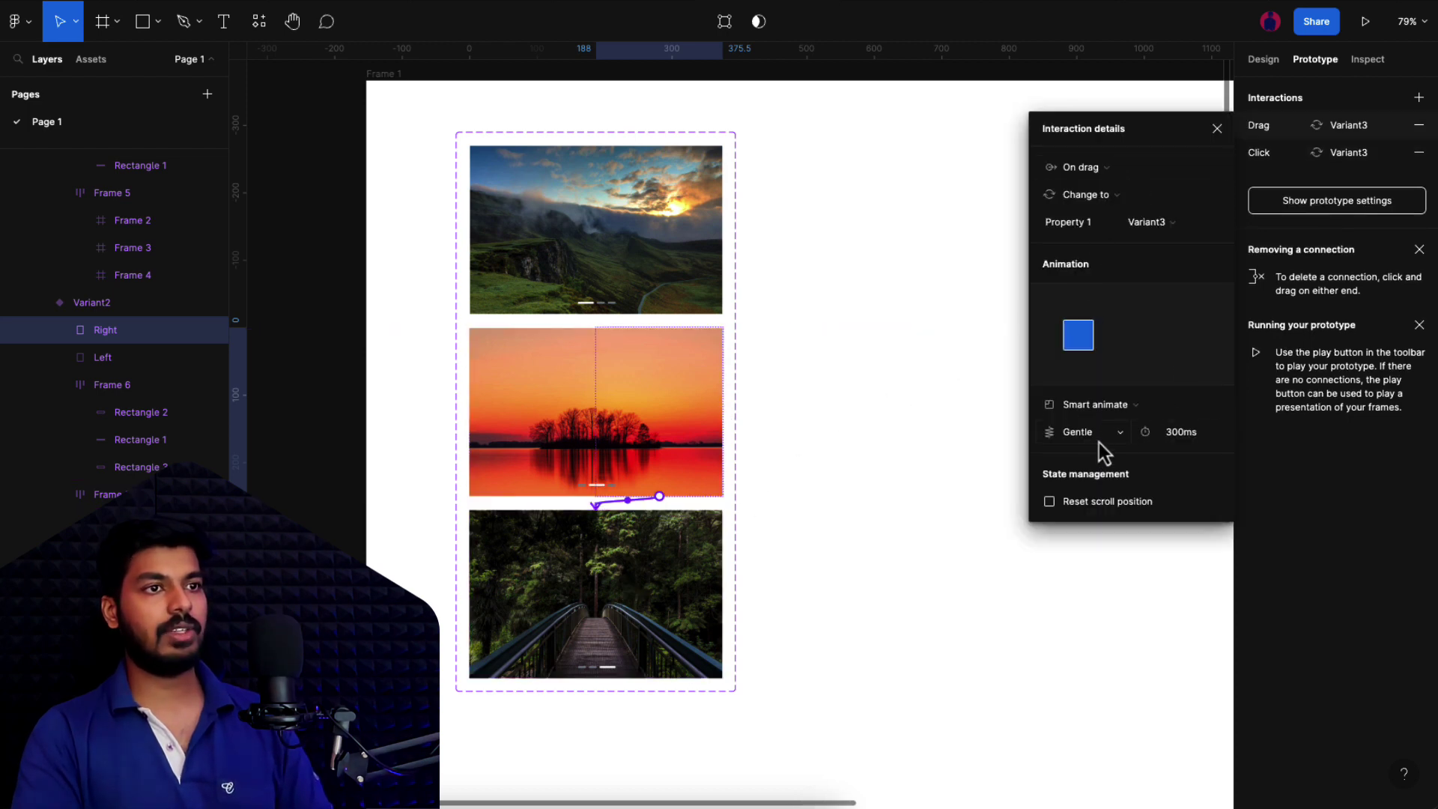
- Link Variant3's Right hotspot back to the Default variant with On click and On drag interactions, using Smart animate, Gentle, 300ms
click(650, 638)
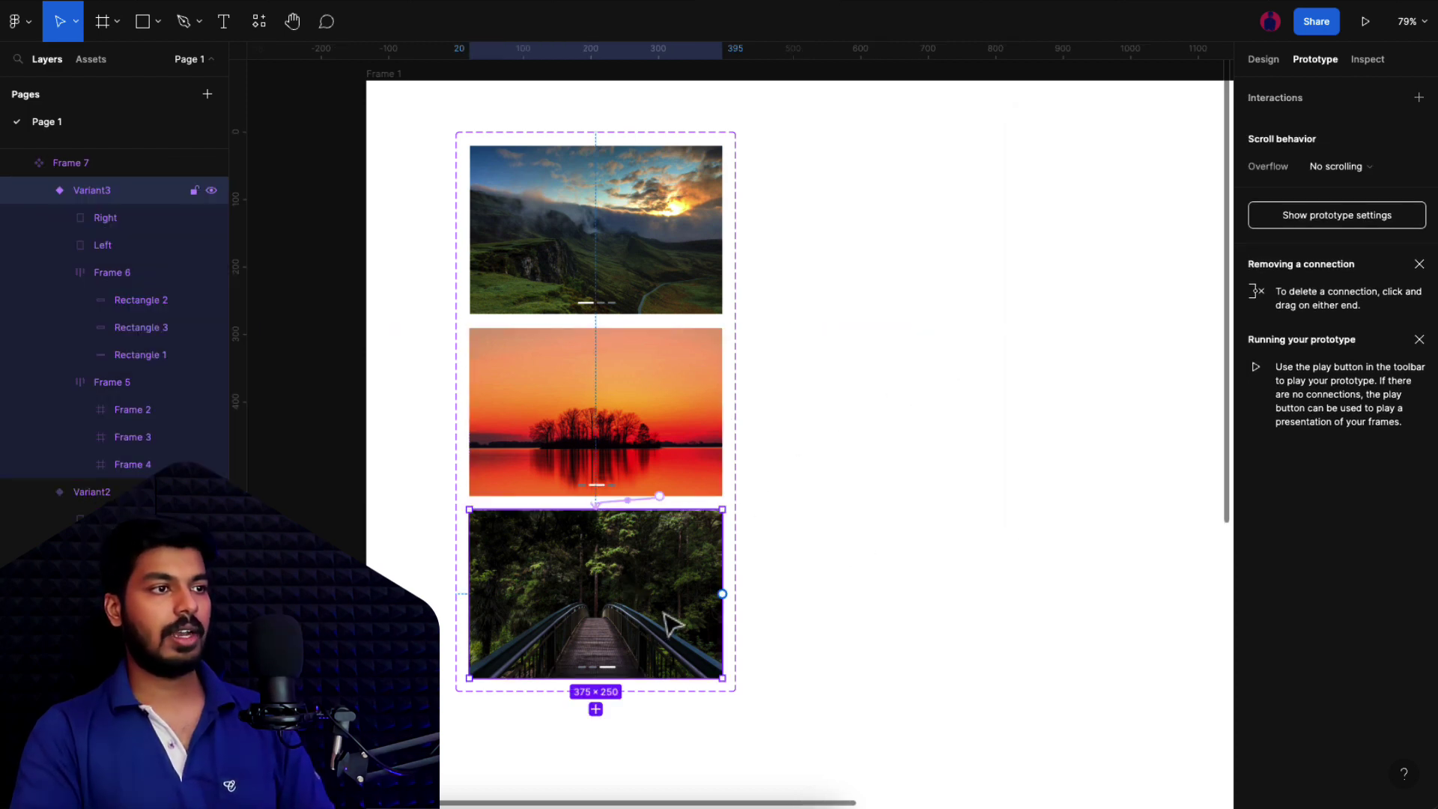
click(671, 615)
click(667, 610)
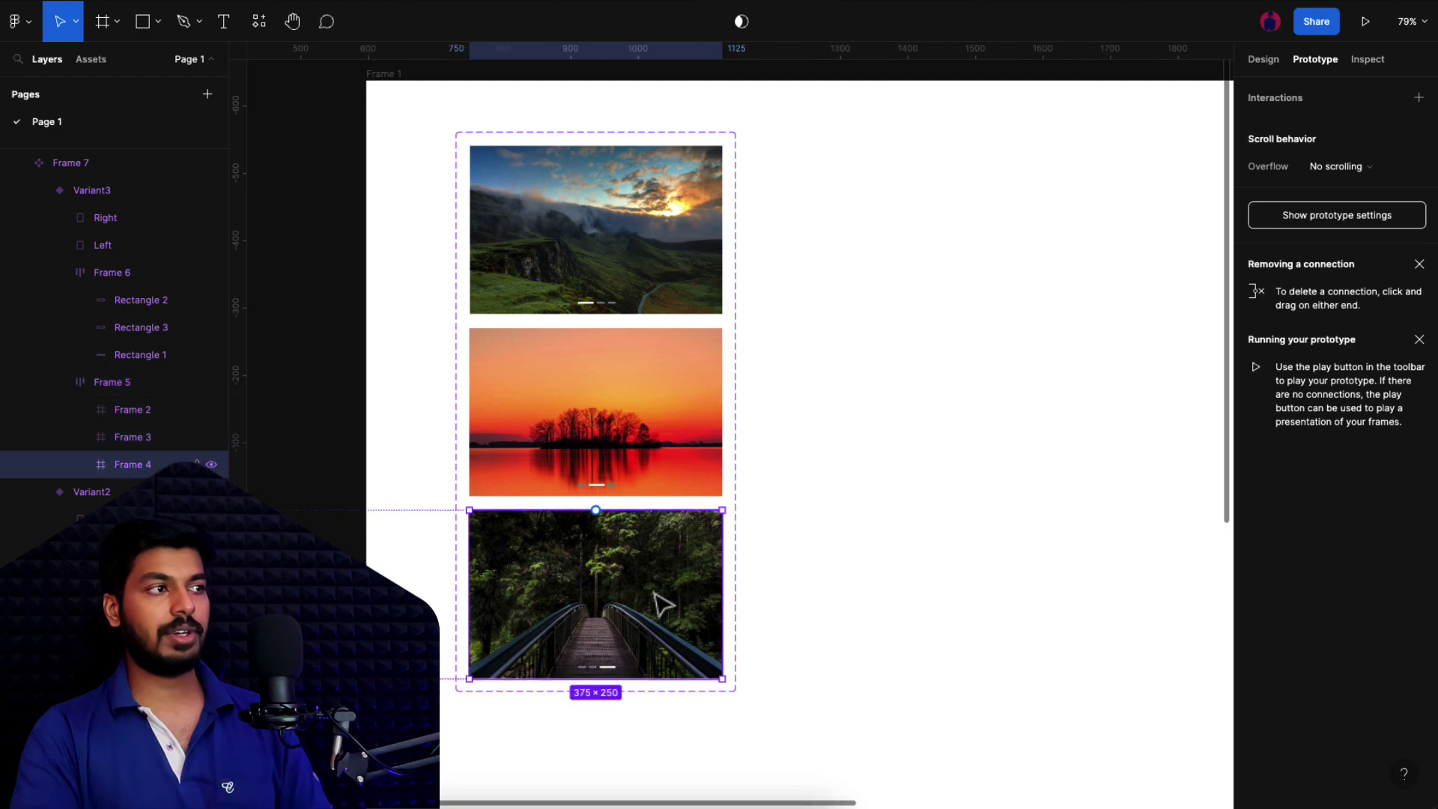
click(105, 217)
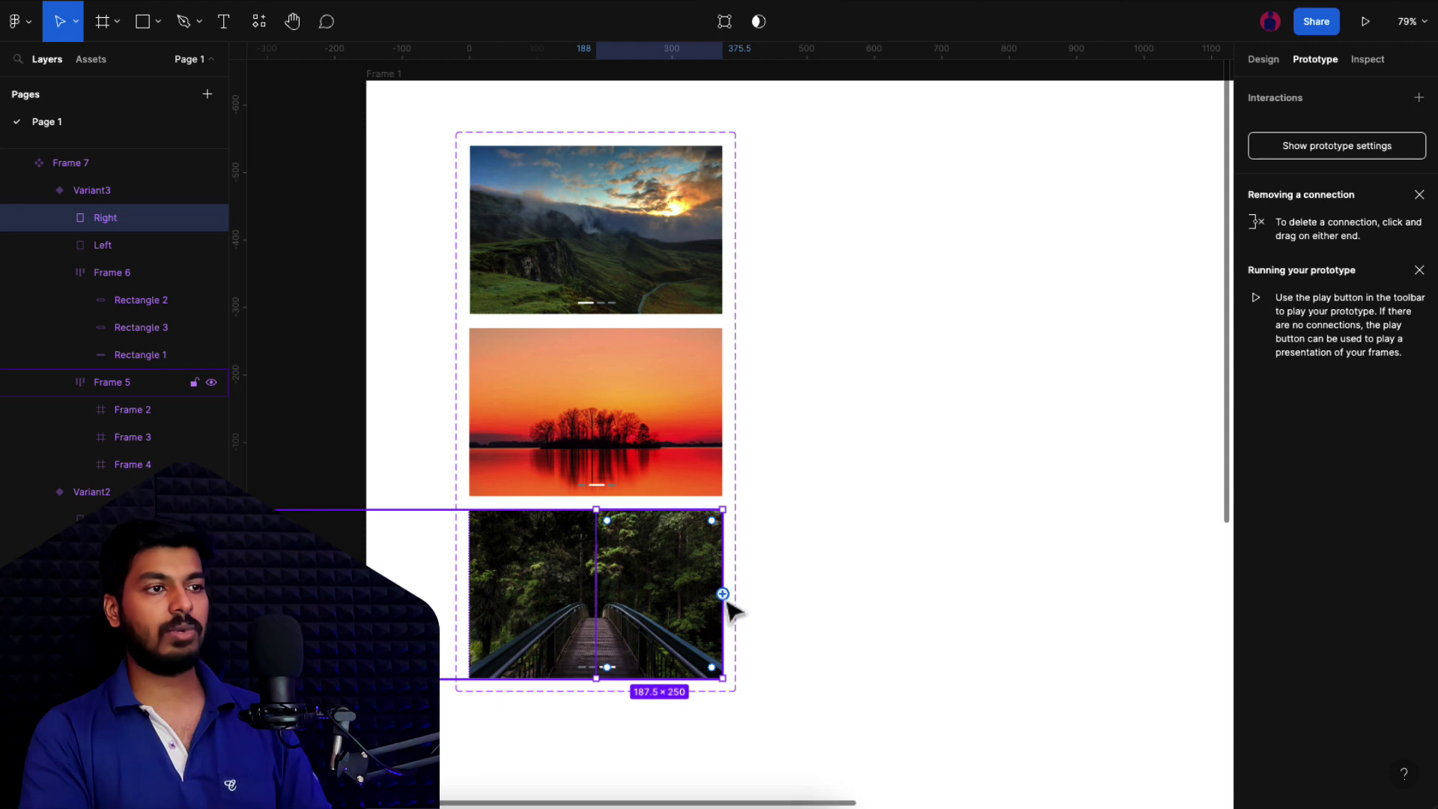
drag(723, 594, 584, 259)
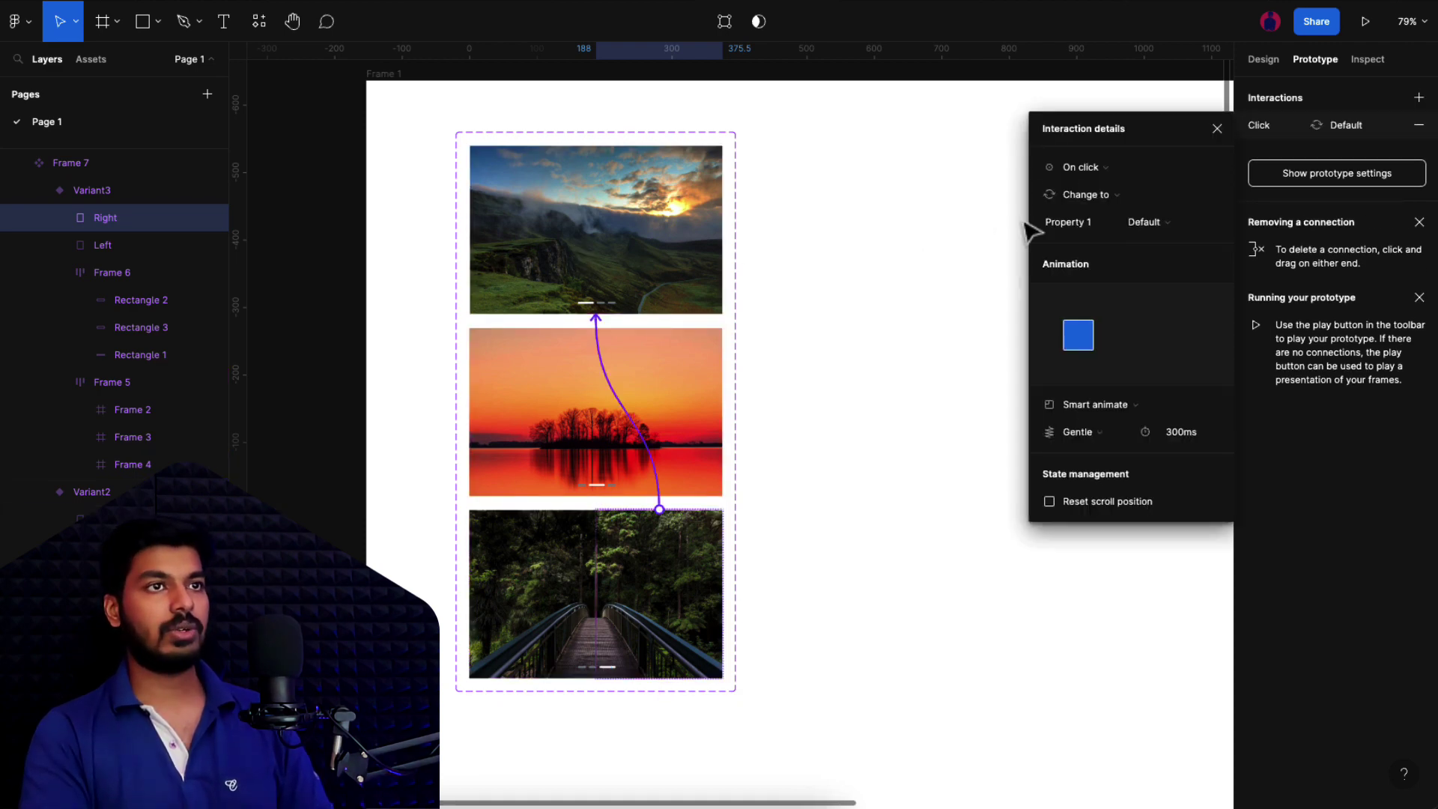
click(725, 600)
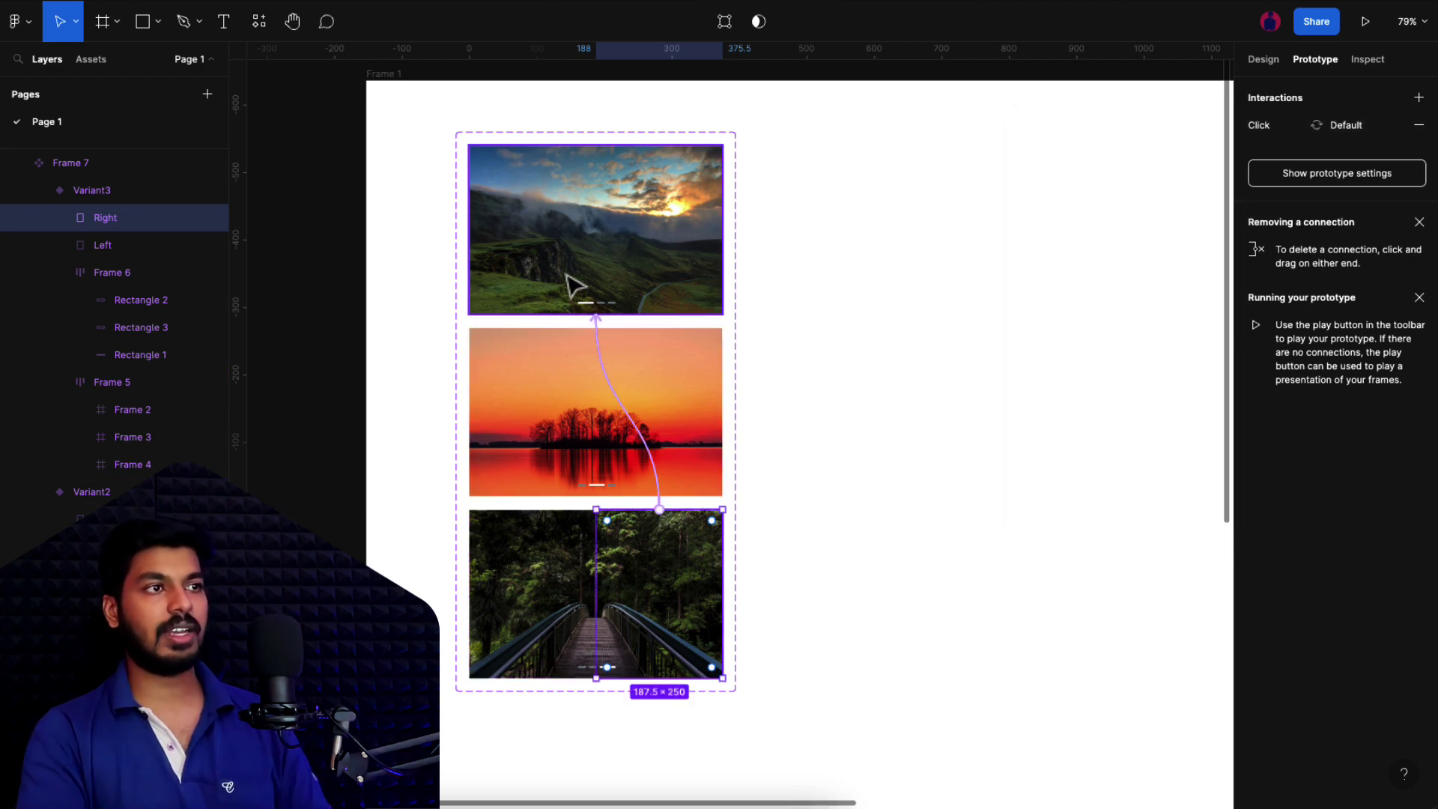
drag(574, 286, 575, 286)
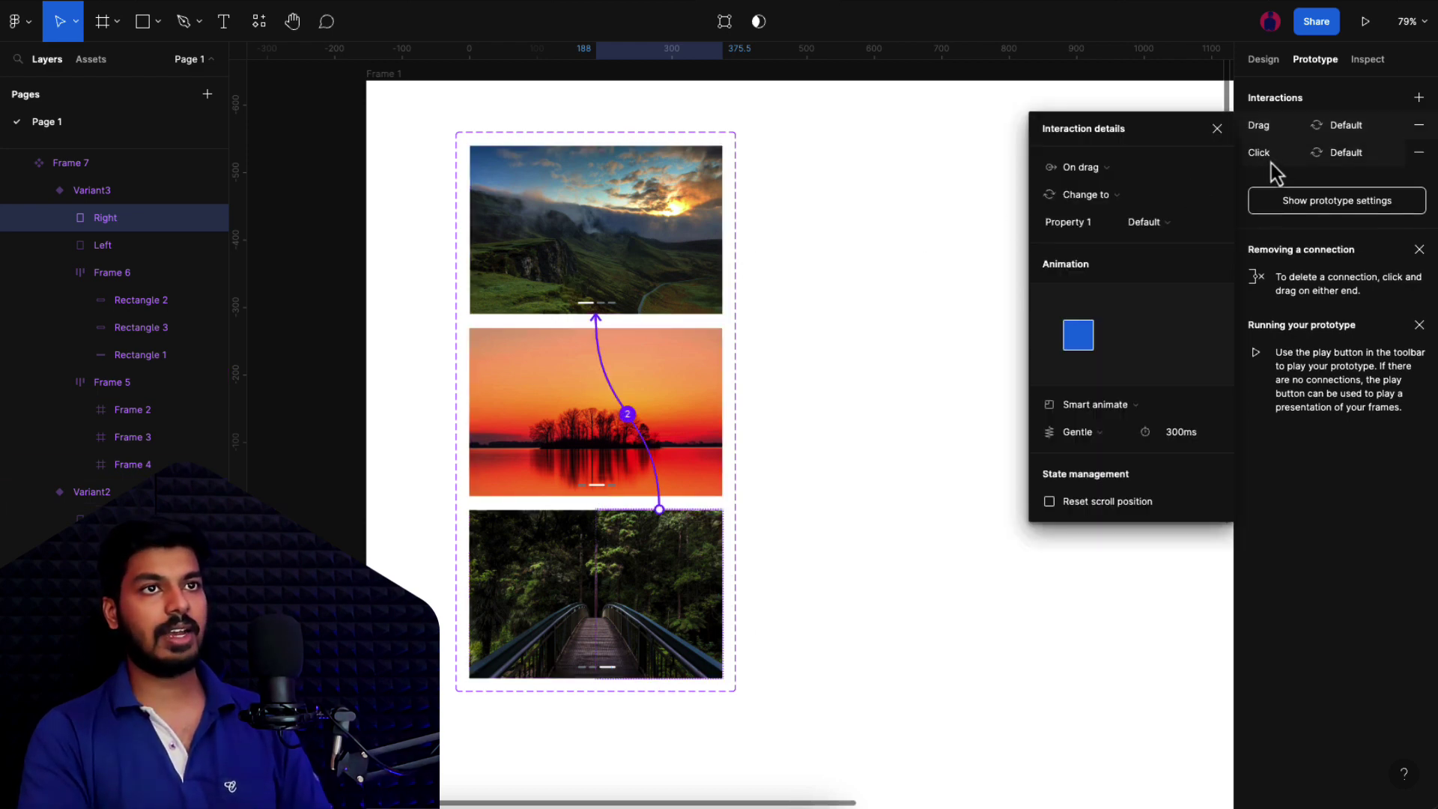
- Link the Default variant's Left hotspot to Variant3 with On click and On drag interactions, using Smart animate, Gentle, 300ms
click(640, 295)
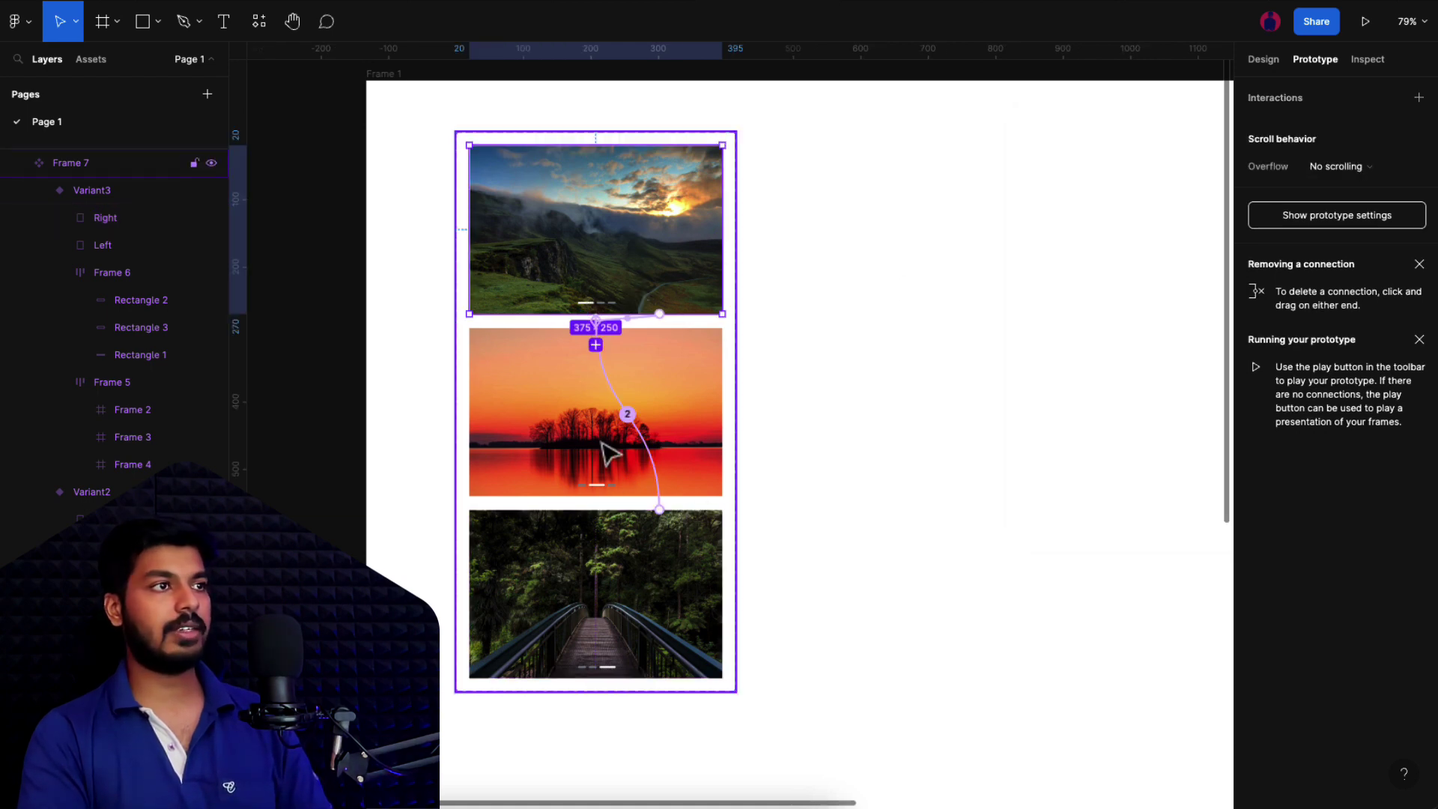
double_click(548, 255)
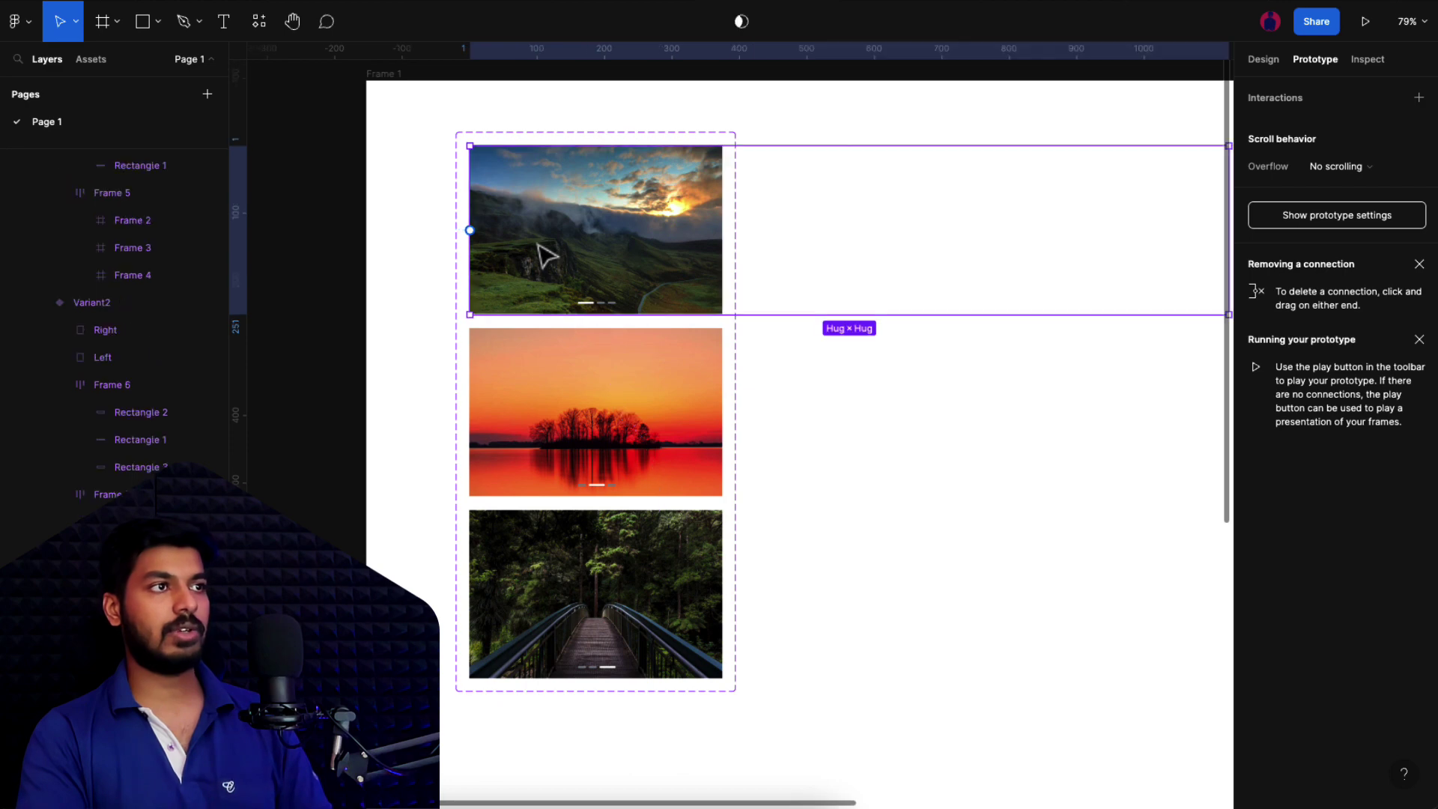
click(528, 310)
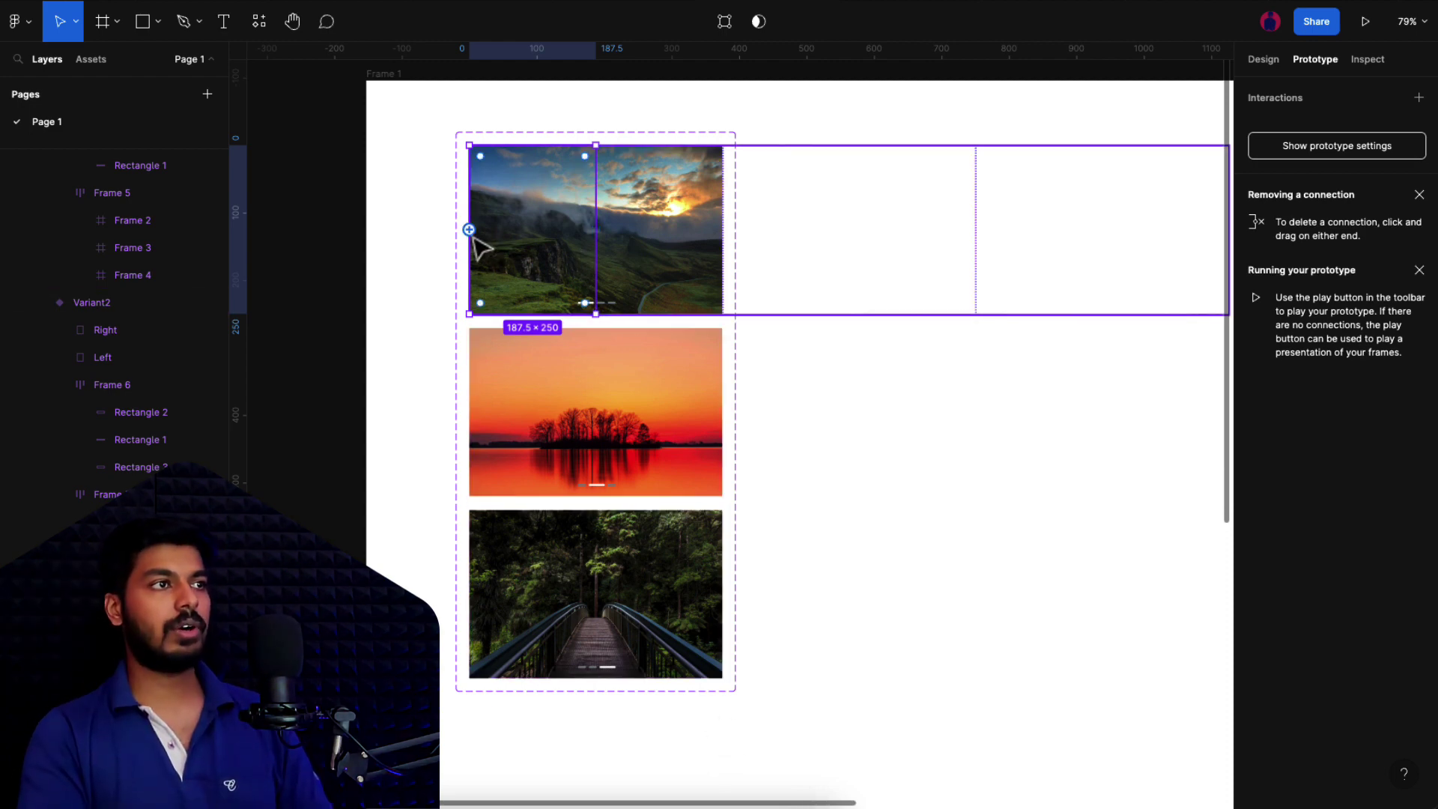
drag(469, 229, 648, 648)
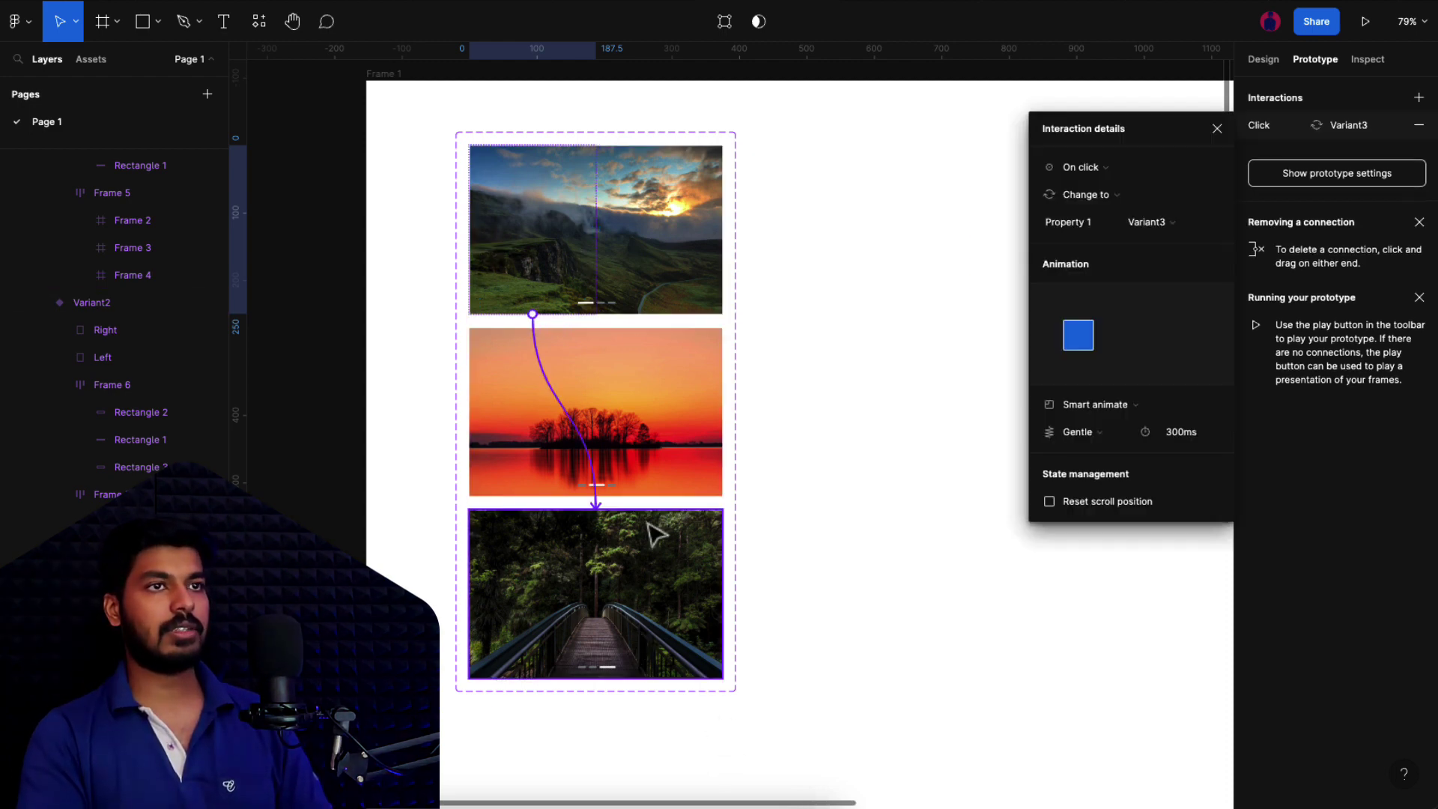
click(476, 233)
drag(577, 600, 580, 603)
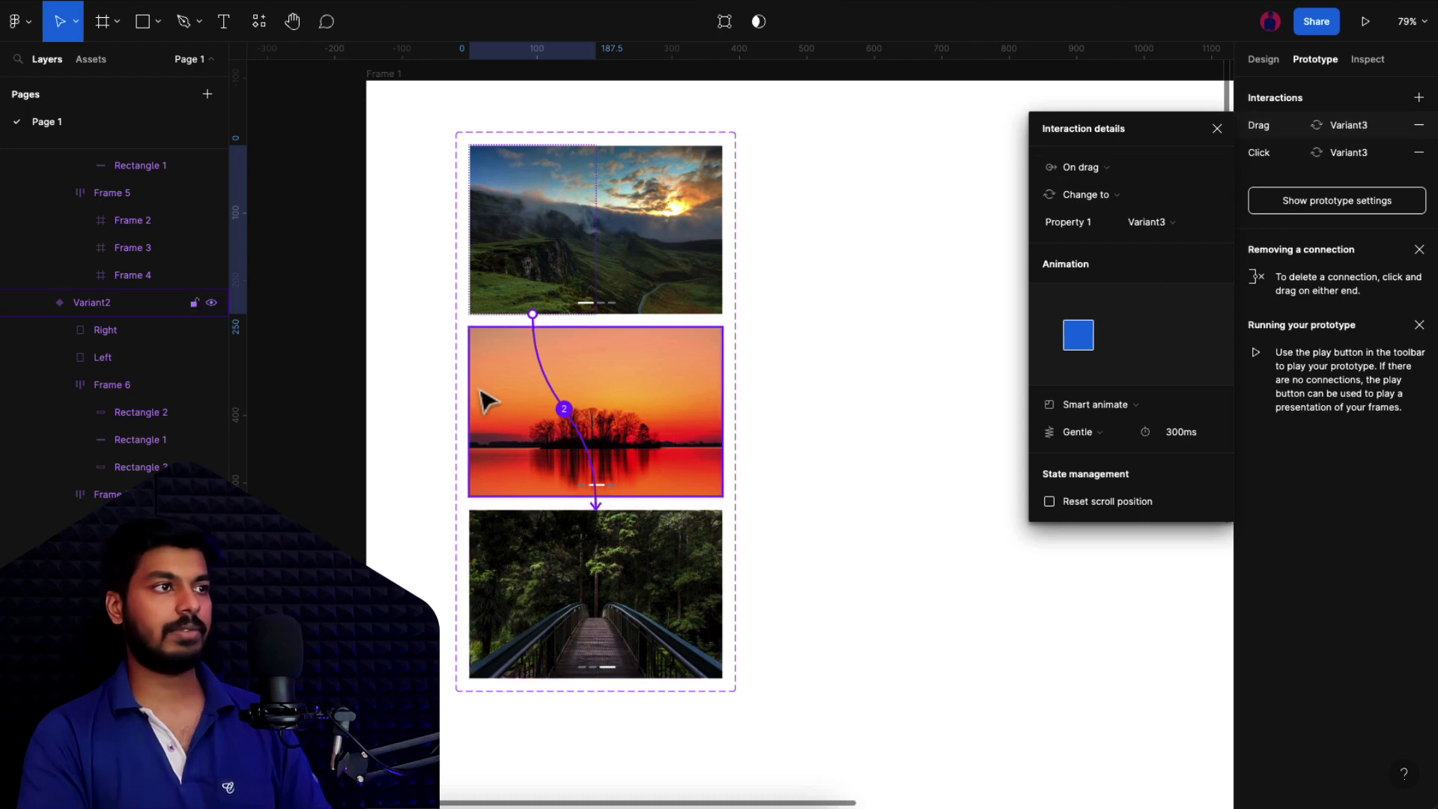
- Link Variant2's Left hotspot back to the Default variant with On click and On drag interactions, using Smart animate, Gentle, 300ms
click(504, 388)
click(151, 357)
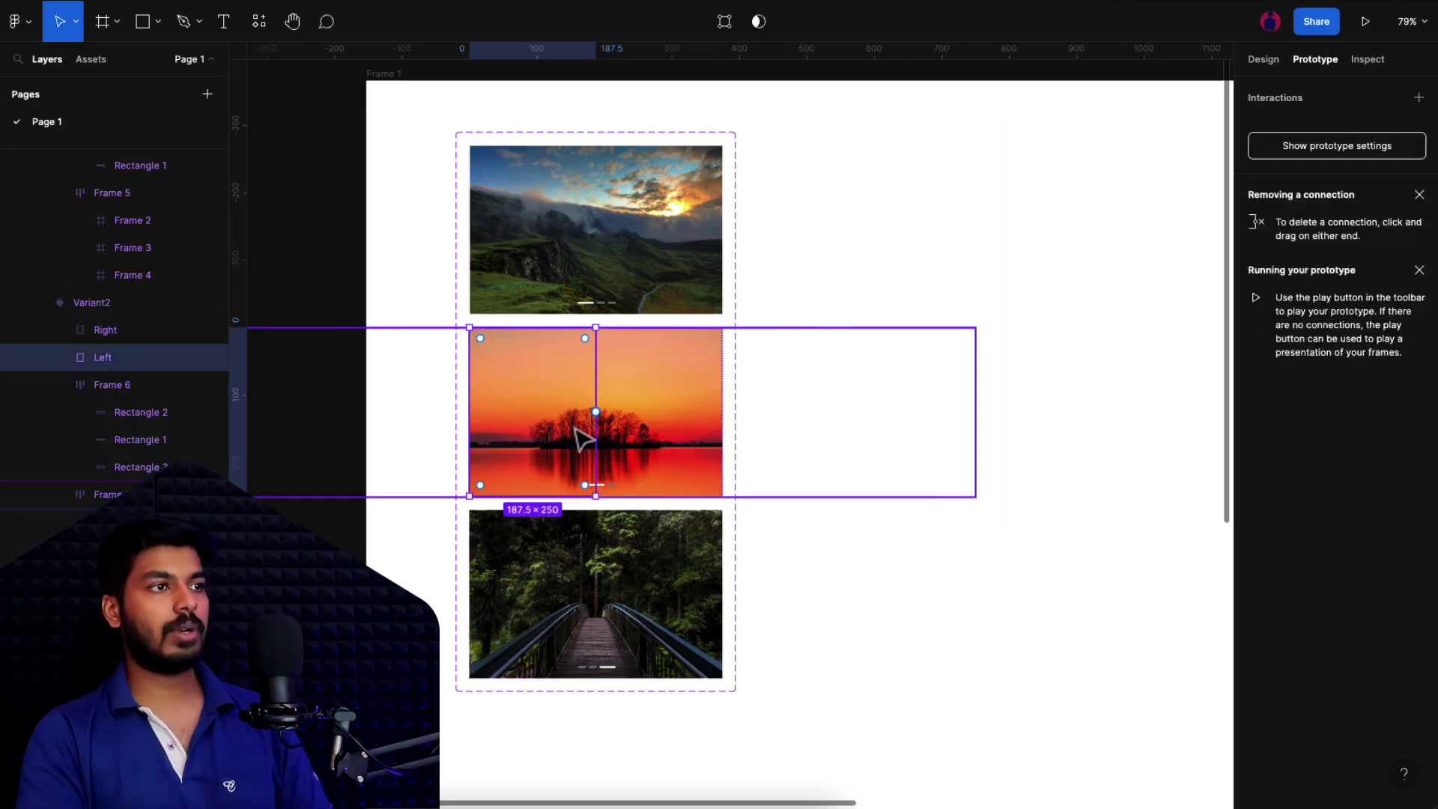
drag(595, 411, 546, 290)
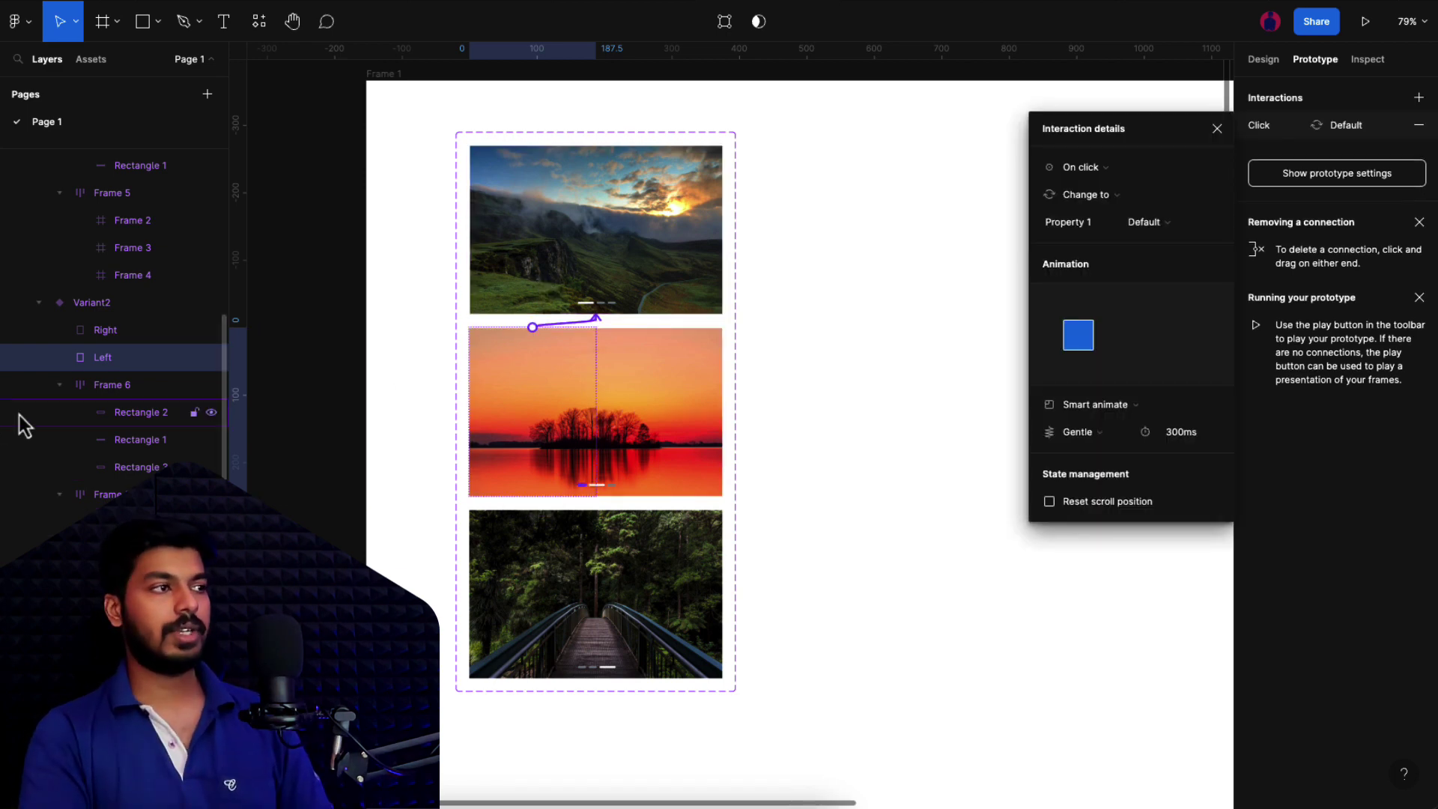
click(172, 367)
drag(595, 412, 642, 193)
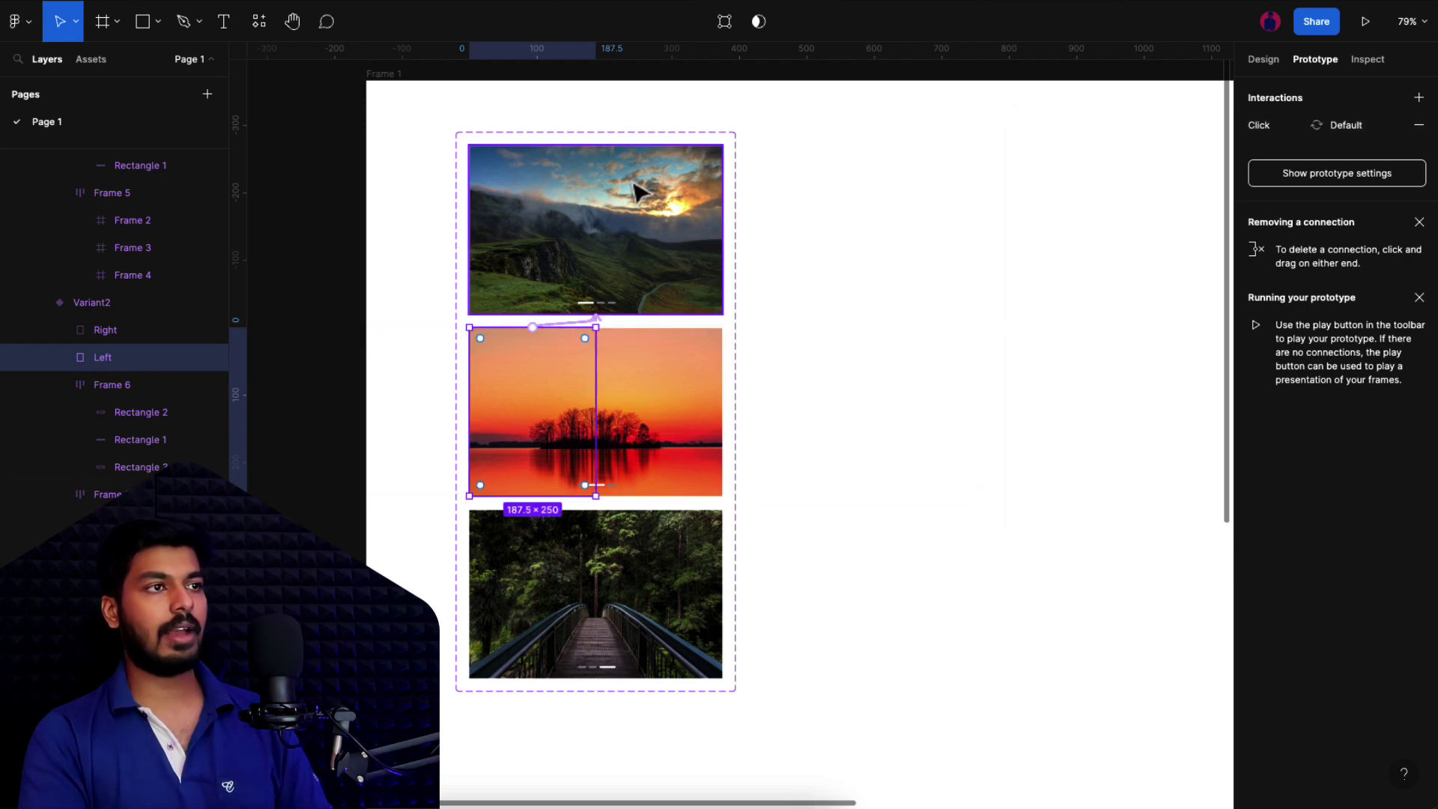
- Link Variant3's Left hotspot to Variant2 with On click and On drag interactions, using Smart animate, Gentle, 300ms
click(499, 541)
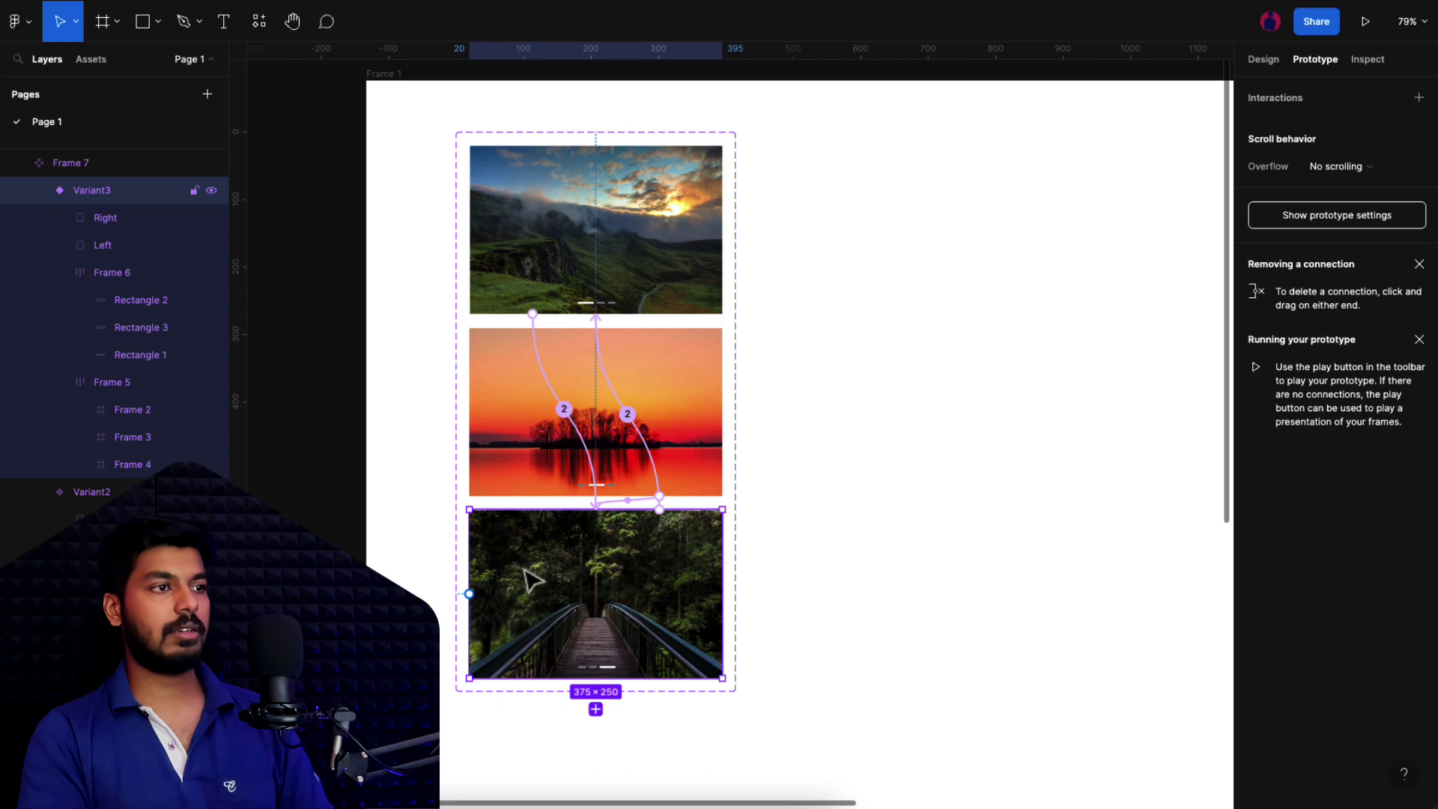
click(597, 552)
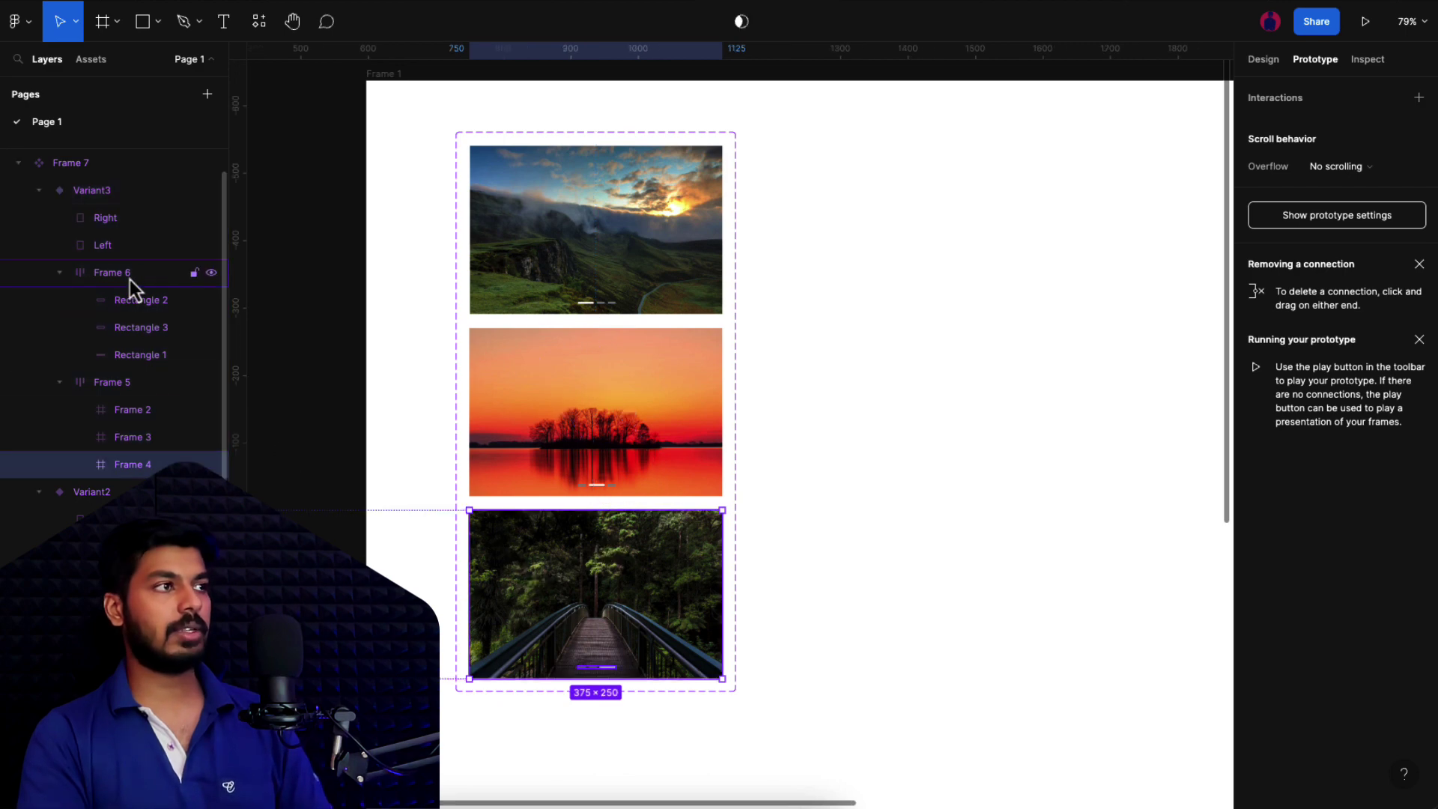
click(530, 584)
drag(533, 509, 546, 450)
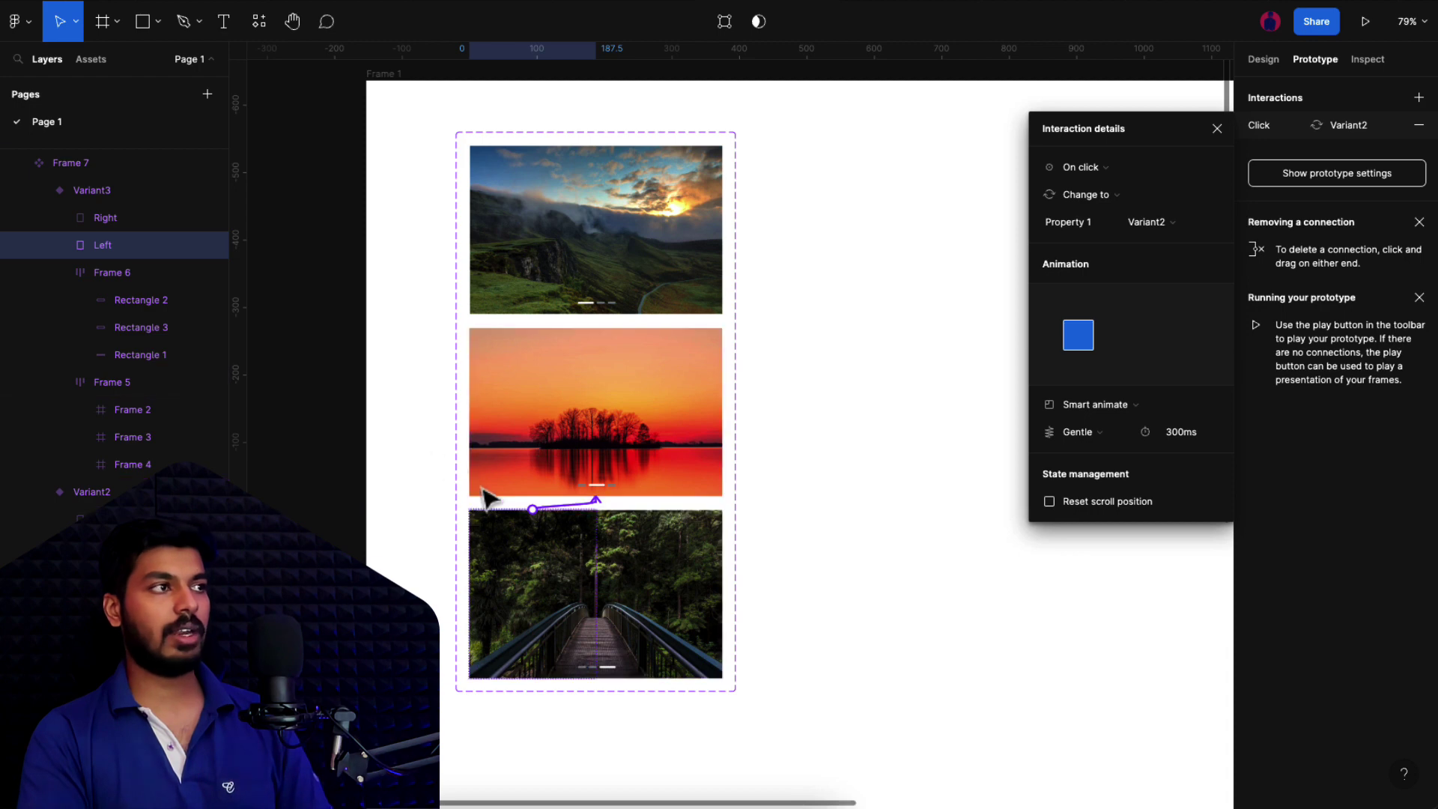
key(Escape)
drag(523, 459, 523, 460)
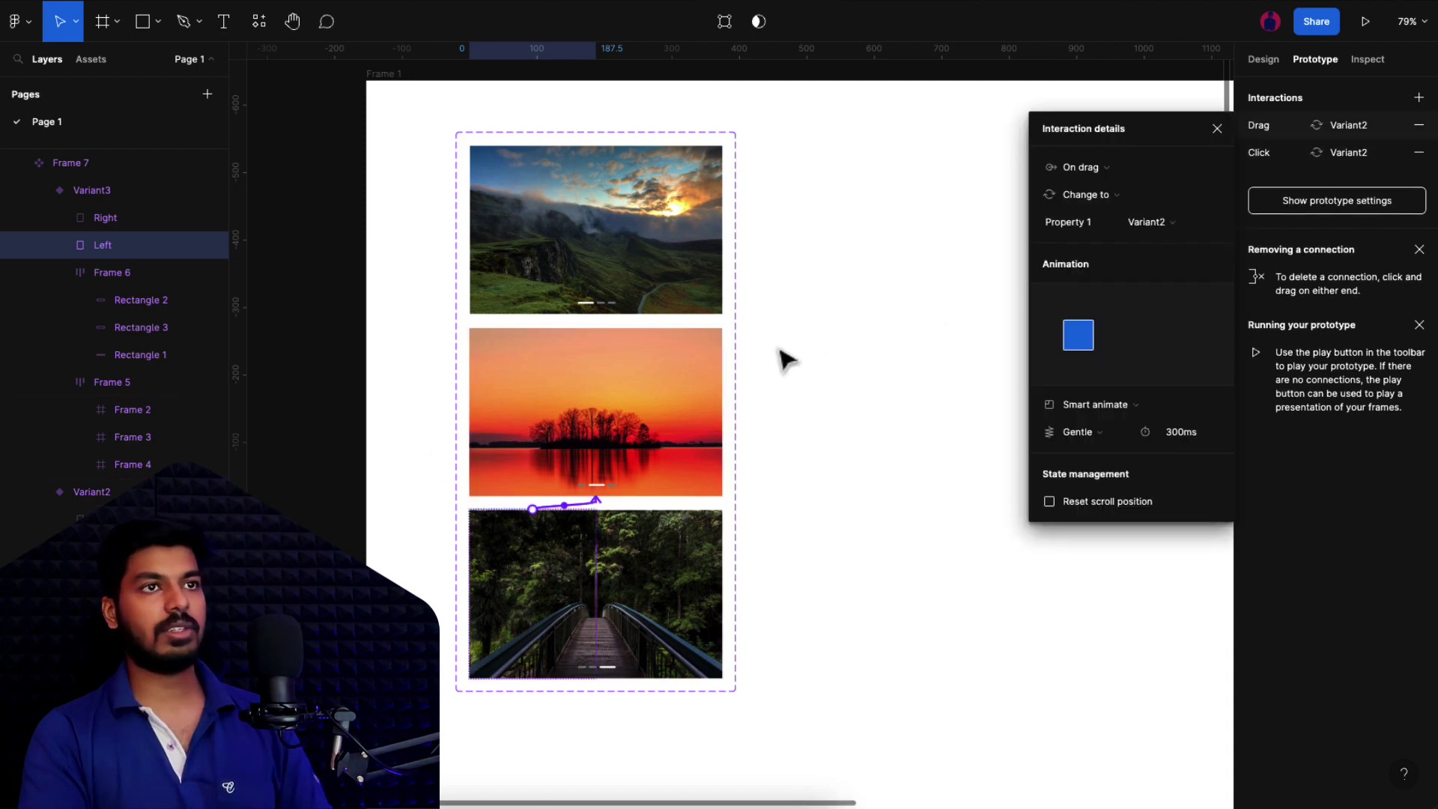
click(860, 260)
- Draw a new frame of about 454 × 565 on the empty canvas beside Frame 1
scroll(861, 261, down, 5)
scroll(862, 259, right, 5)
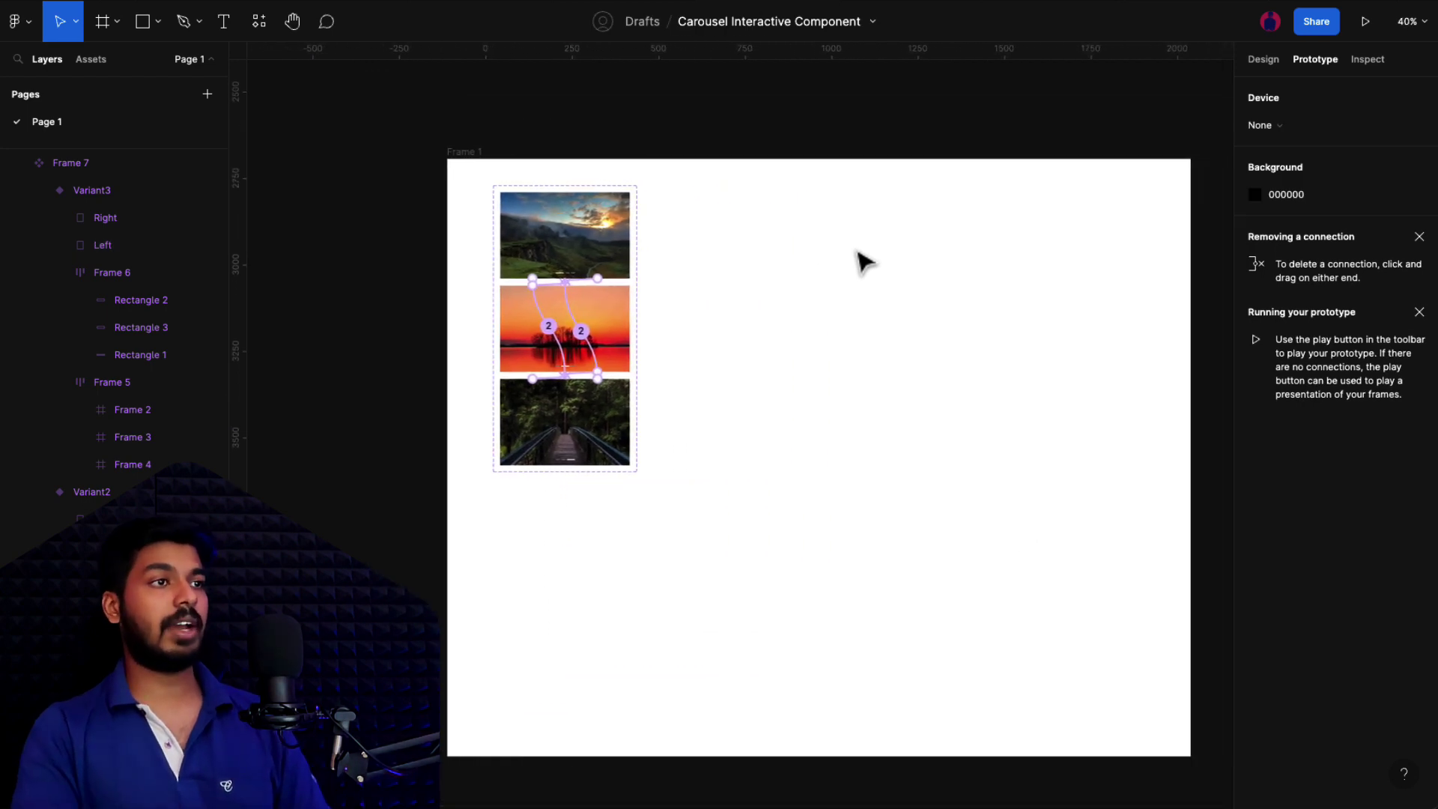
key(f)
drag(1041, 179, 1198, 372)
- Place an instance of the local carousel component in the new frame and center it horizontally
click(90, 59)
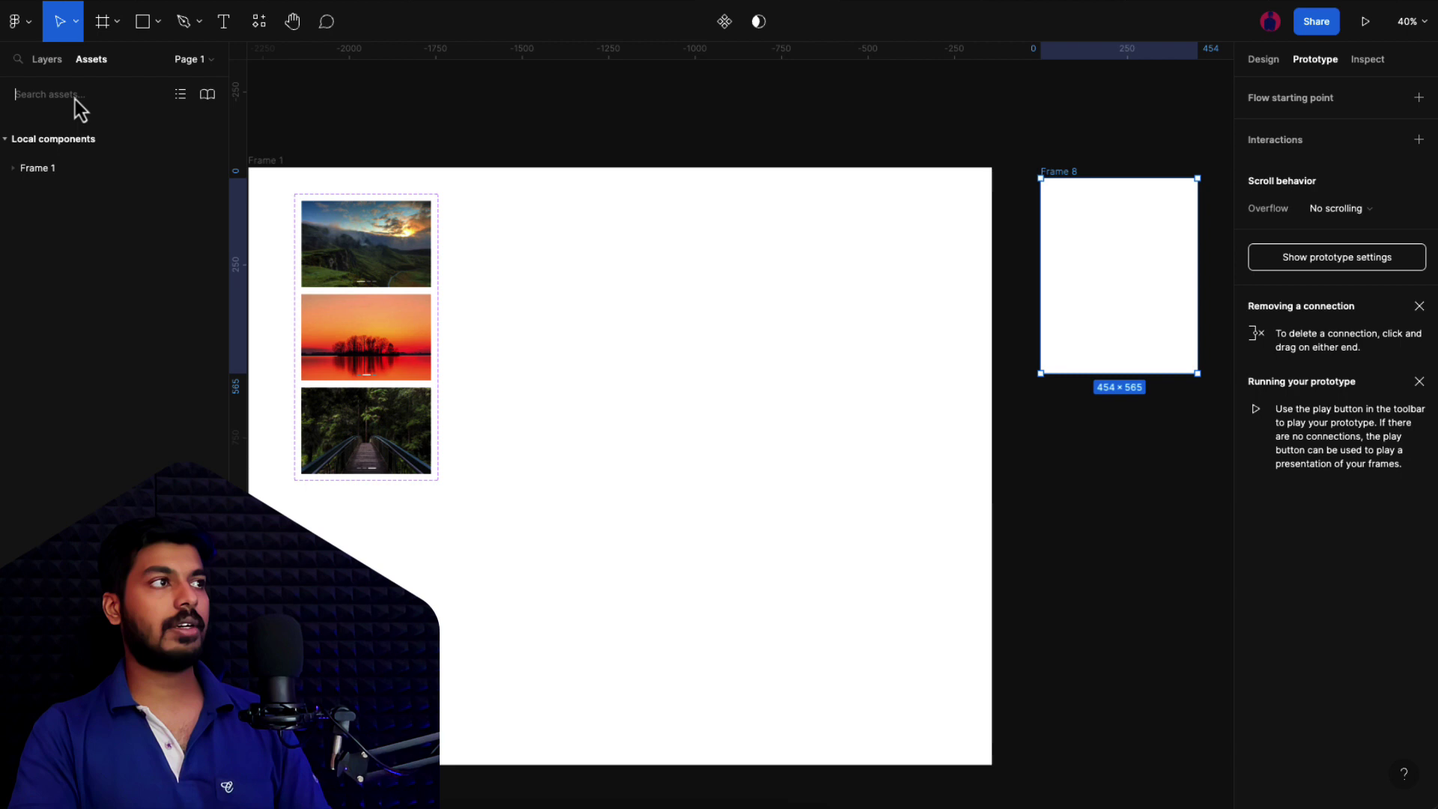
click(12, 169)
drag(58, 236, 1130, 259)
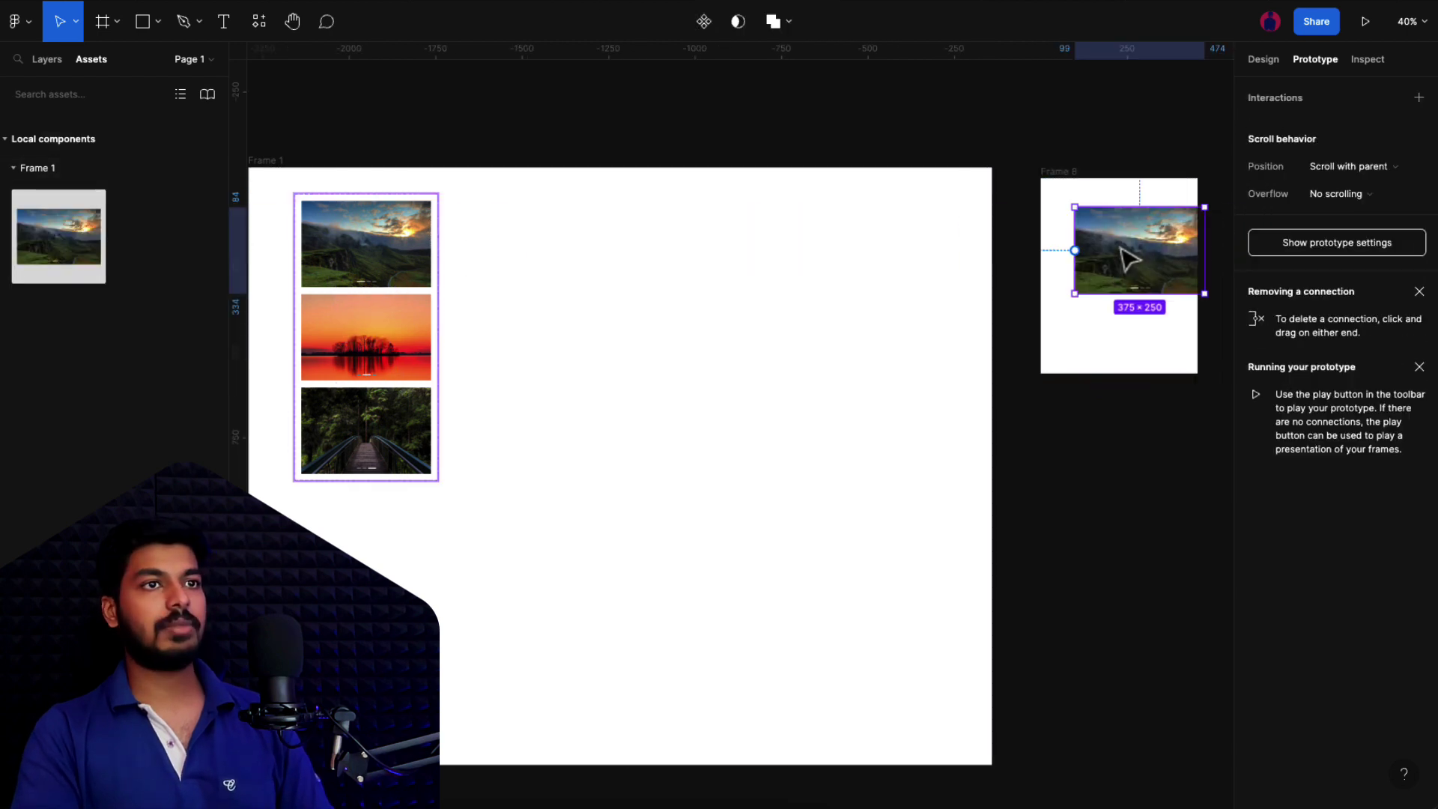
scroll(1130, 259, up, 5)
click(1266, 59)
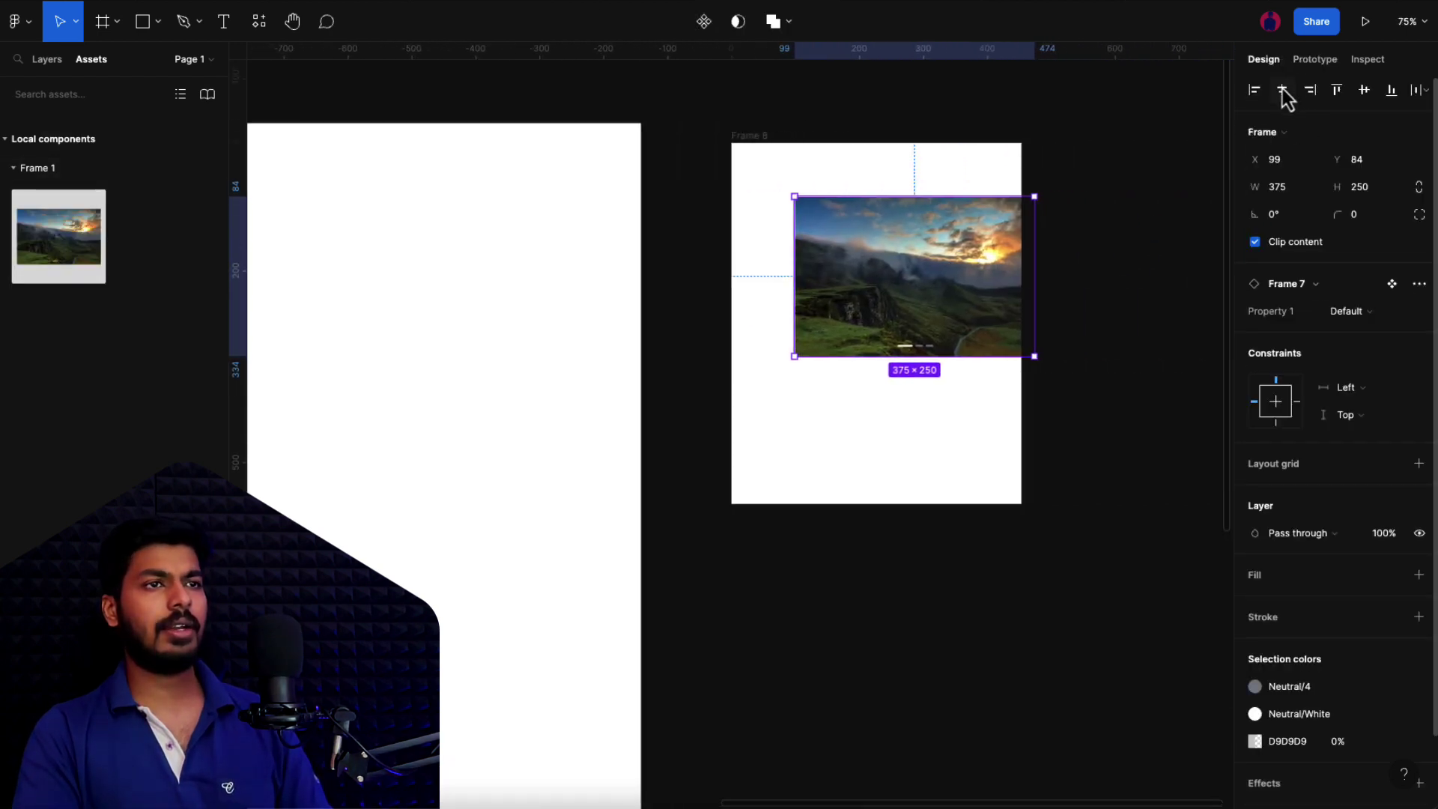
click(1282, 90)
- Preview the new frame as a prototype and swipe the carousel photos in both directions to test the interactions
click(750, 135)
click(1366, 24)
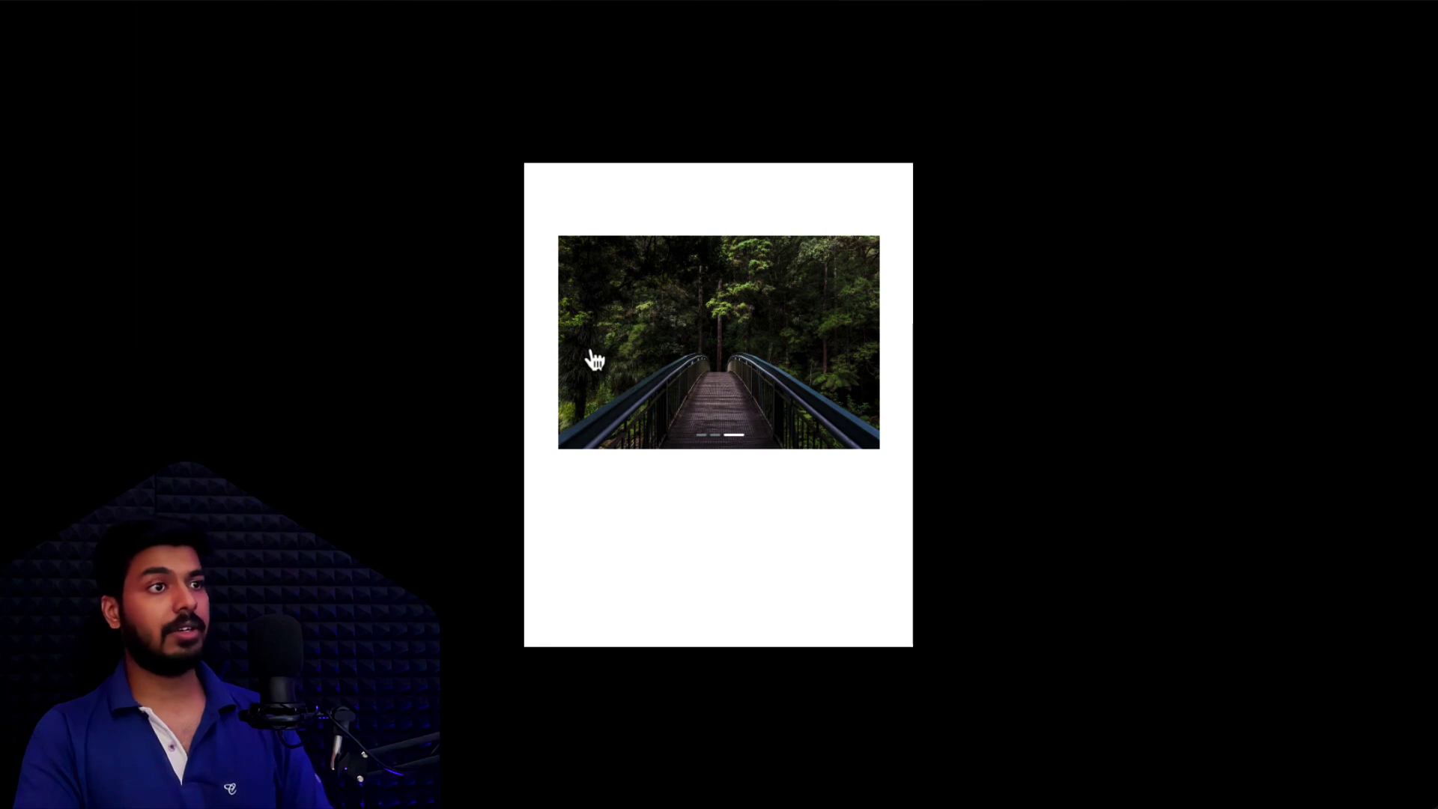
drag(619, 359, 917, 367)
mouse_move(828, 375)
mouse_down()
mouse_move(809, 362)
mouse_move(664, 367)
mouse_move(824, 359)
mouse_up()
mouse_move(710, 353)
mouse_down()
mouse_move(584, 367)
mouse_move(713, 362)
mouse_up()
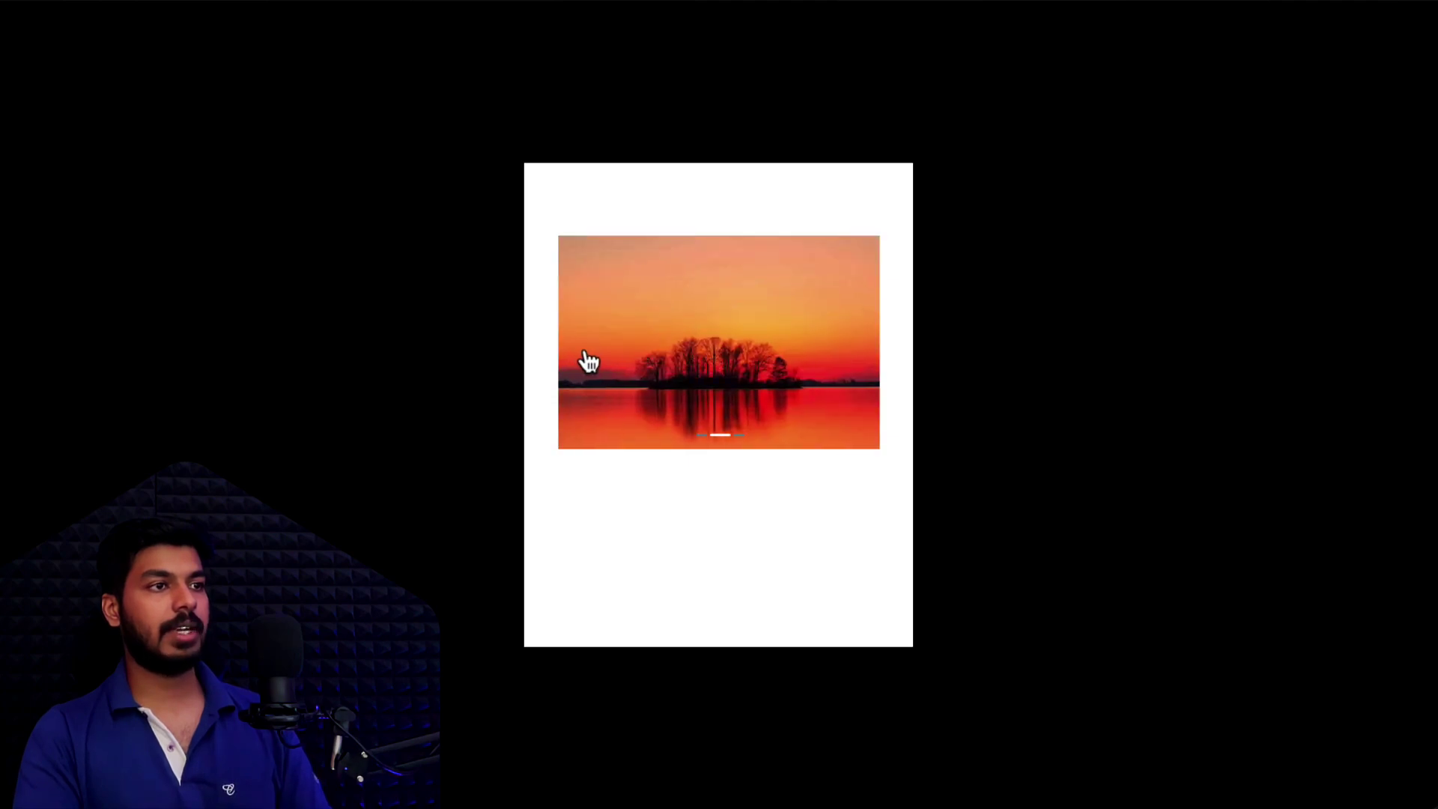
drag(588, 361, 717, 360)
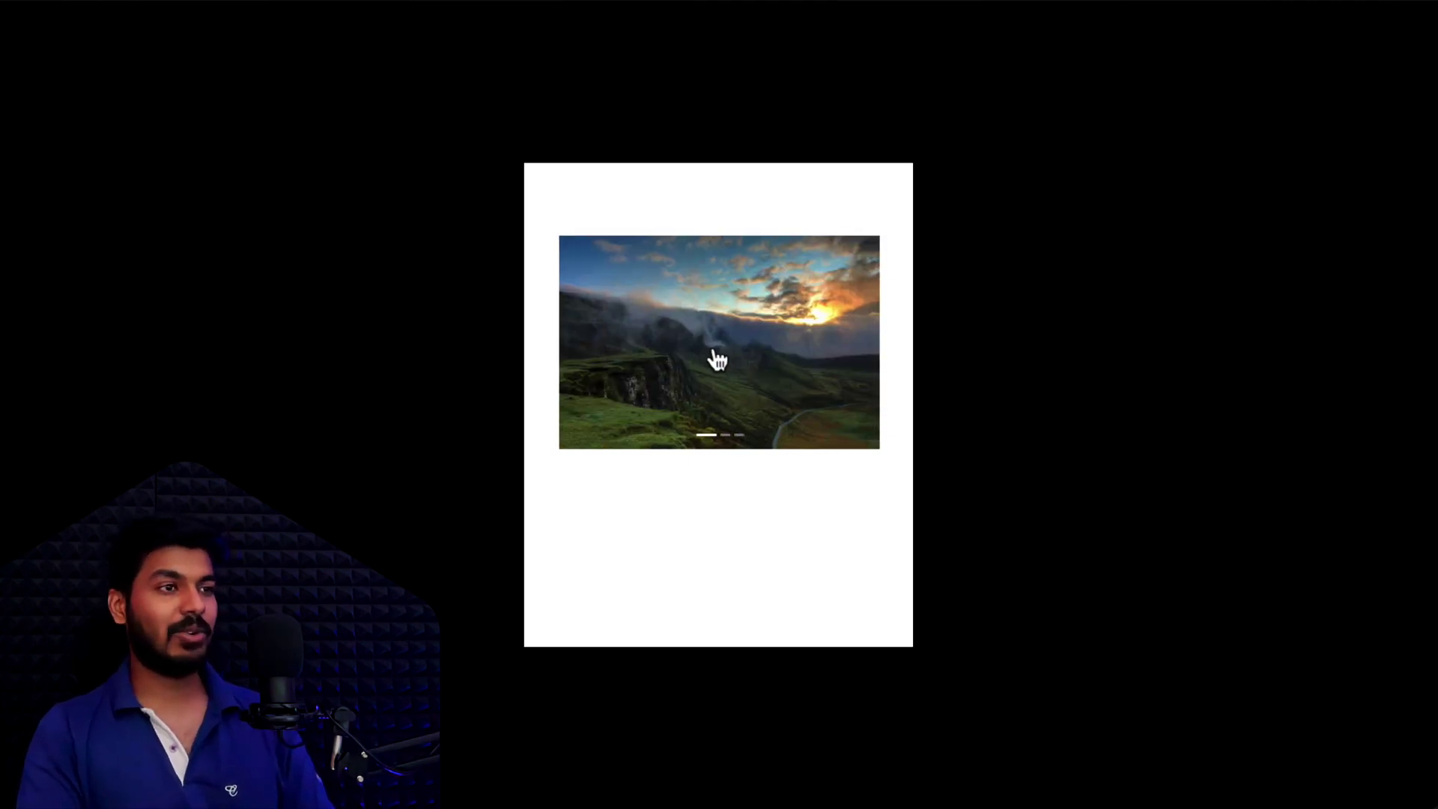